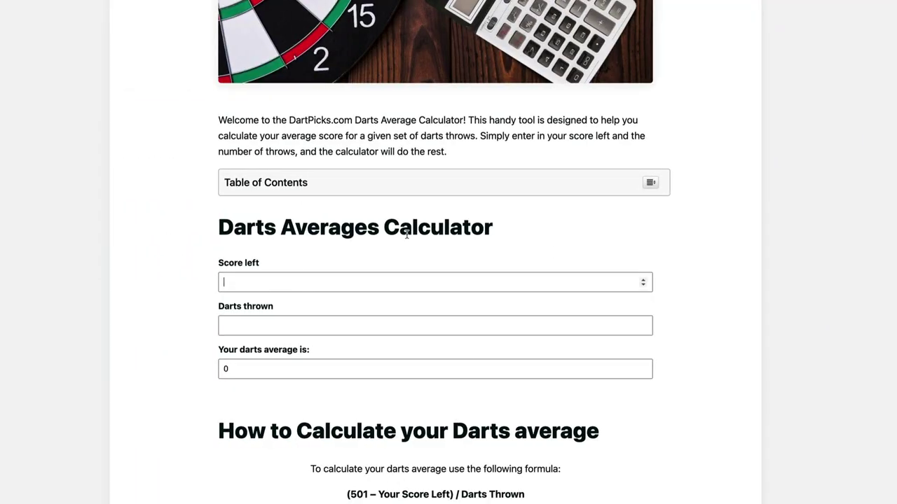
Try the Darts Averages Calculator with a score left of 327 and 9 darts thrown
text(327)
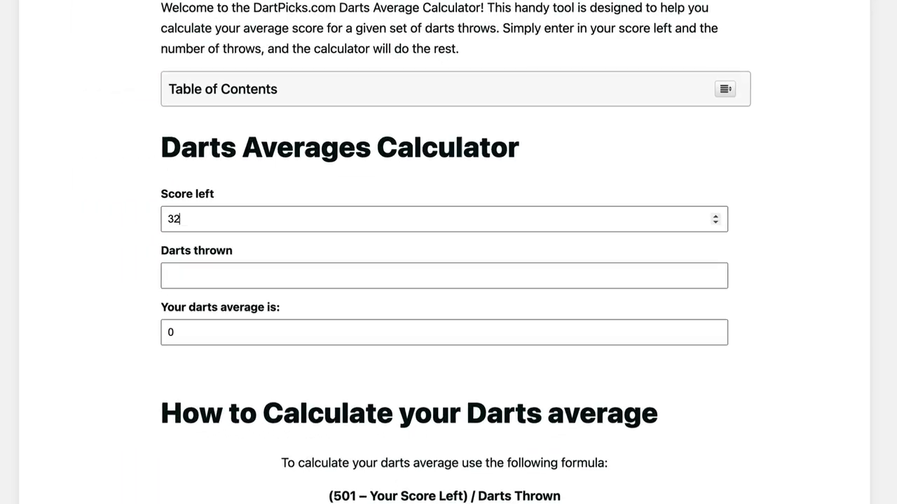
key(Tab)
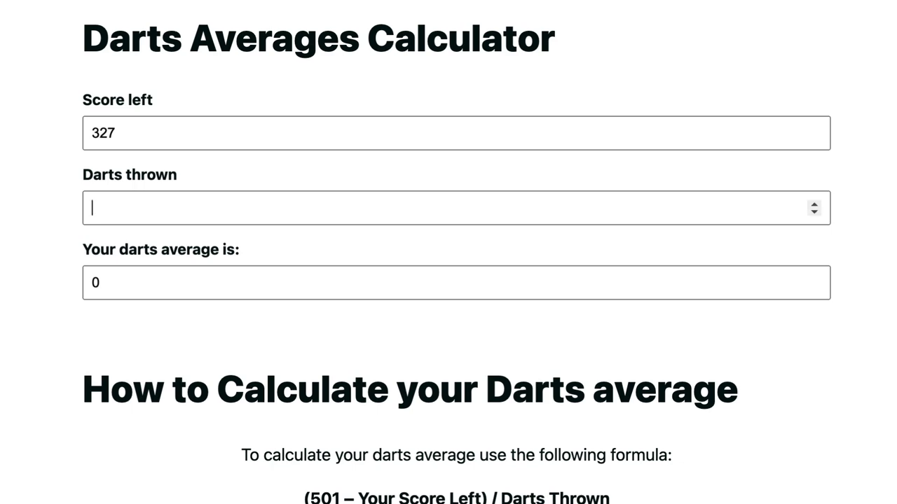
text(9)
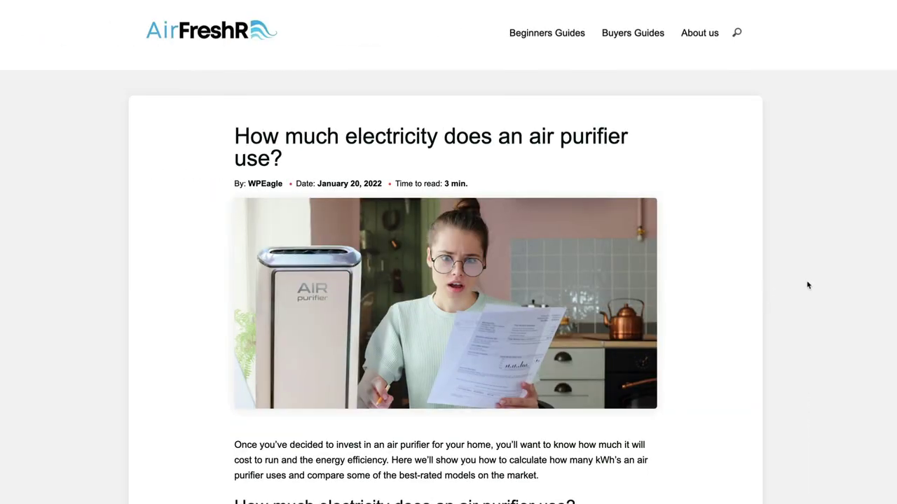
Try the air purifier energy and cost calculator with 500 w rated power, an electricity tariff of 10 and fewer hours used per day
scroll(830, 283, down, 15)
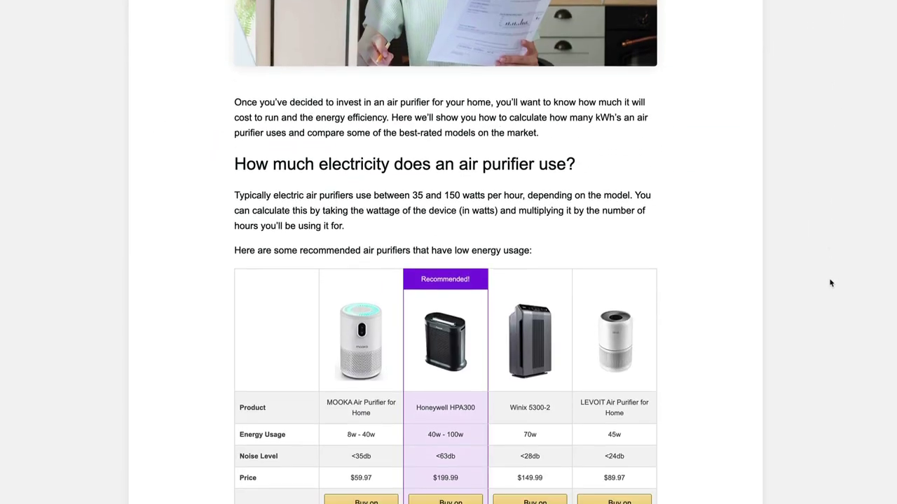
scroll(830, 283, down, 3)
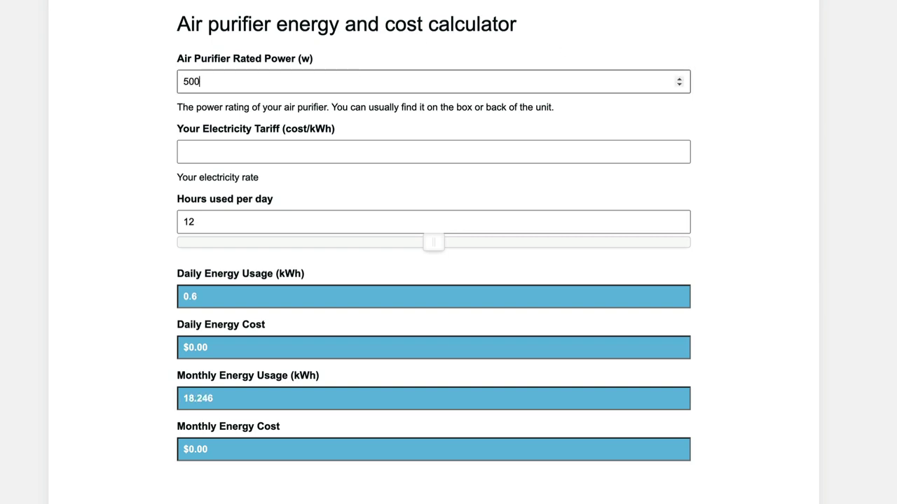
click(210, 152)
text(10)
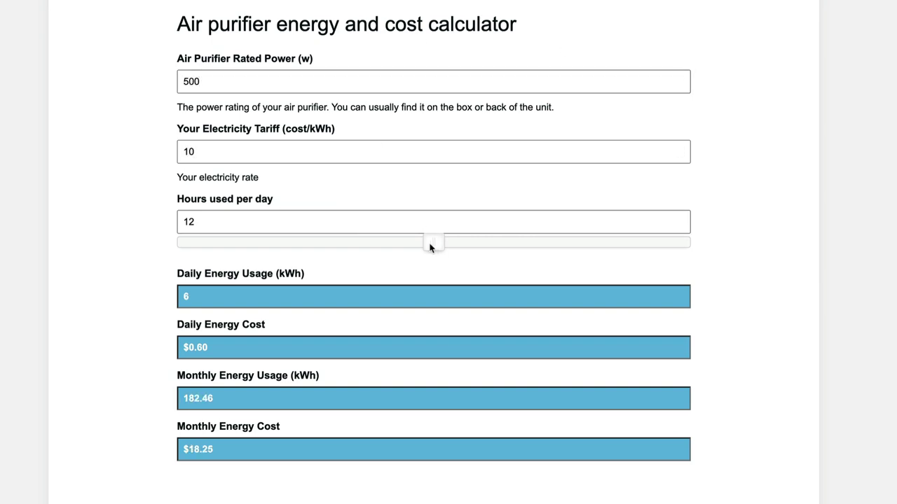
drag(430, 244, 413, 244)
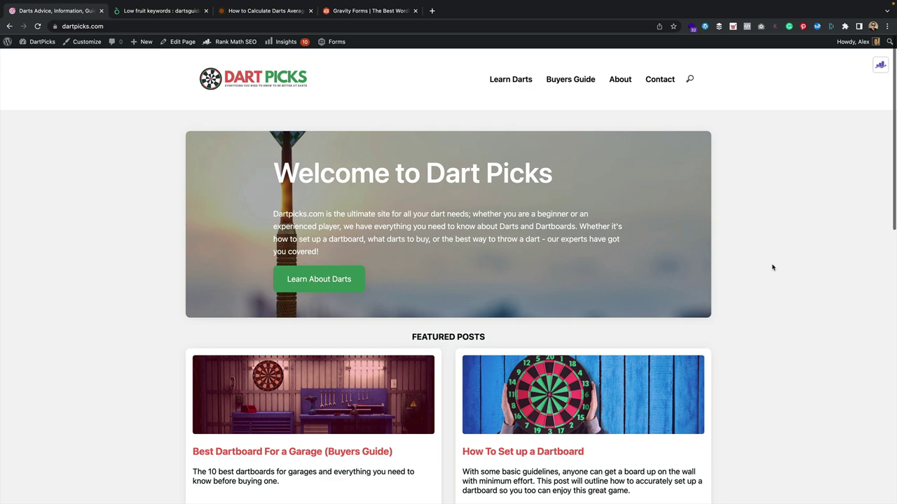
Switch to LowFruits and review the dartsguide.net keywords filtered by "calc", including their search volume and weak spots
click(162, 10)
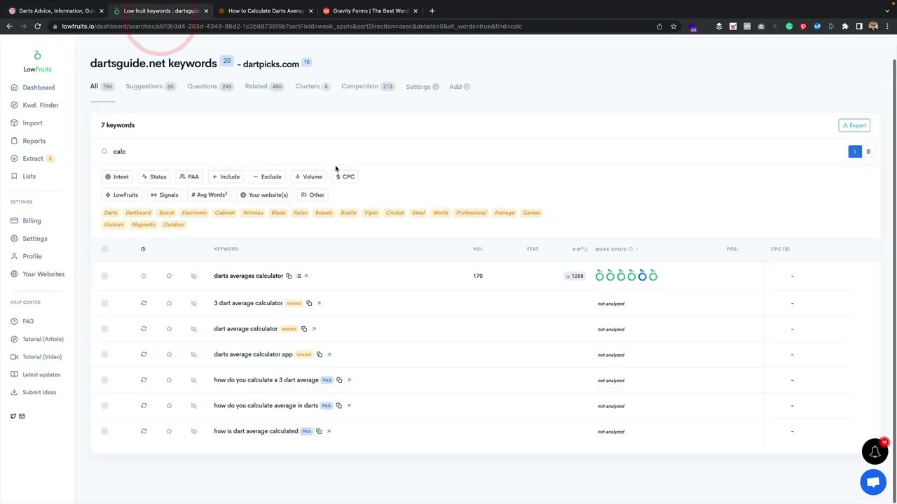
scroll(369, 152, up, 1)
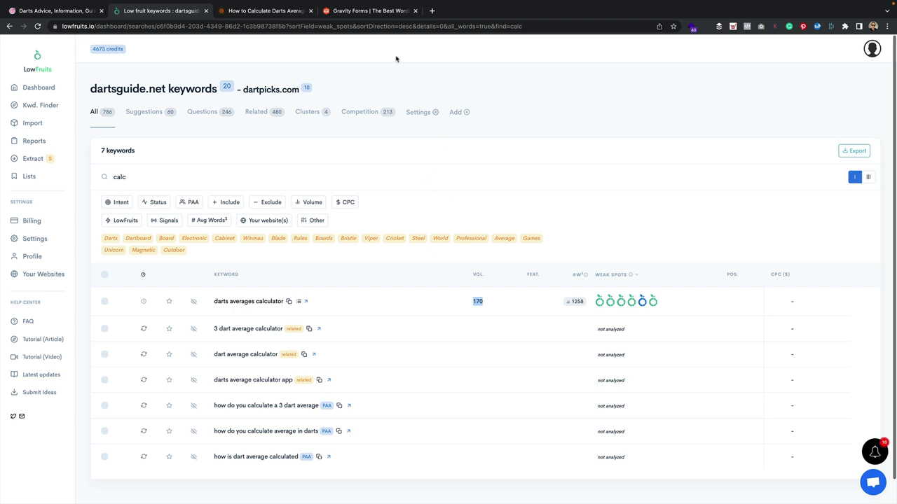
Switch to the Gravity Forms website and compare the prices and add-ons of all its license plans
click(375, 10)
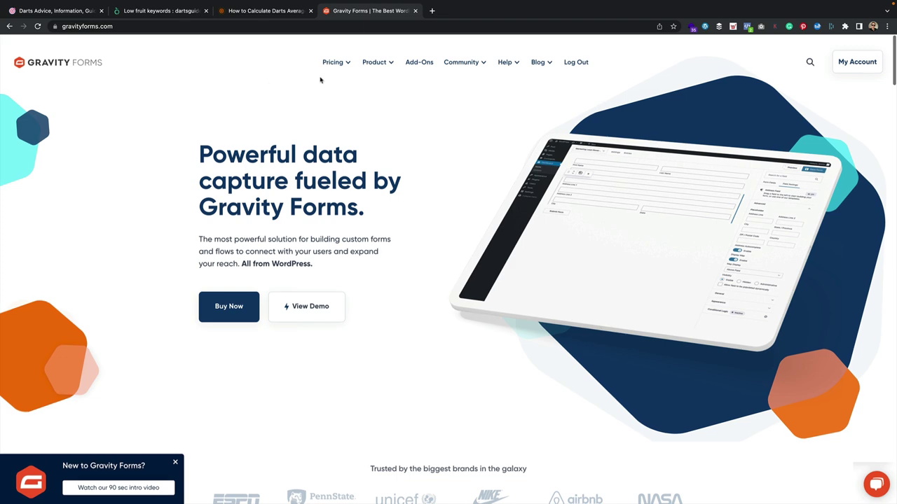
mouse_move(331, 75)
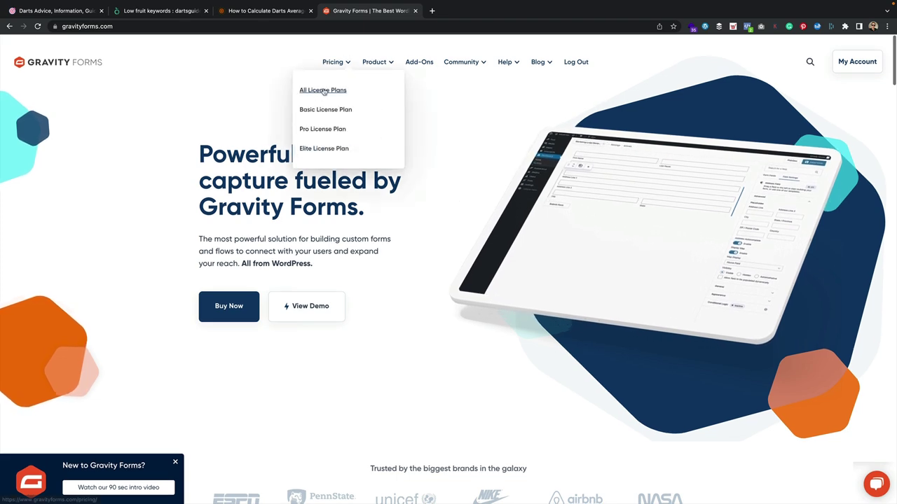
click(319, 90)
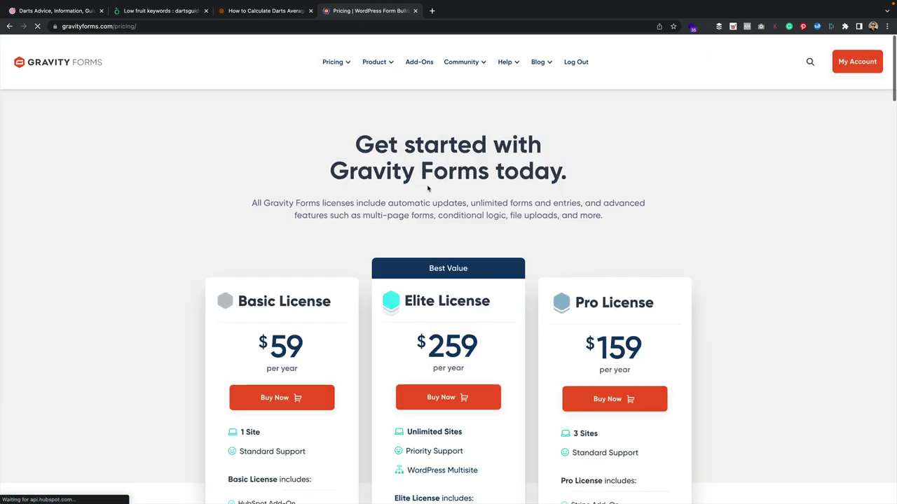
scroll(337, 329, down, 5)
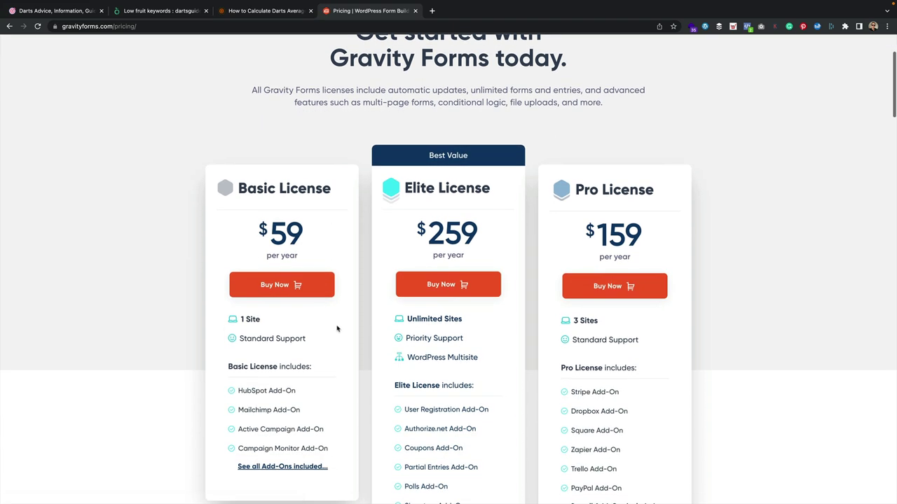
drag(410, 170, 504, 172)
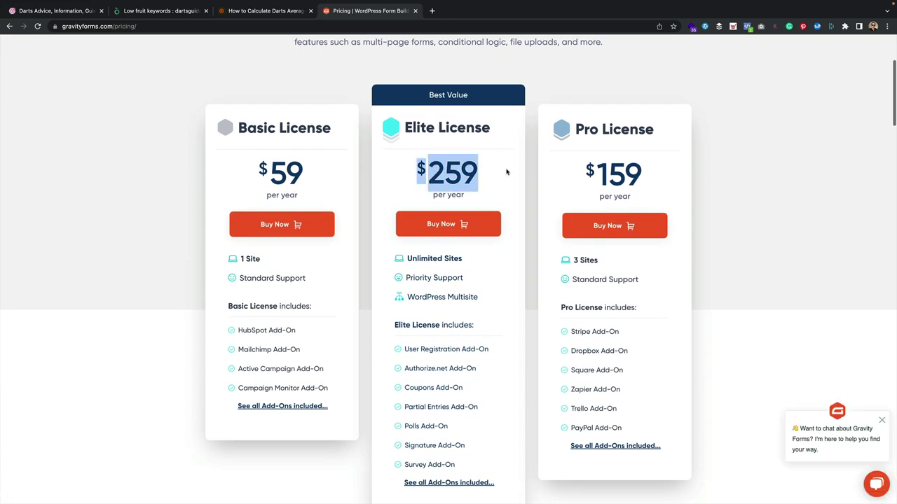
click(507, 171)
scroll(463, 283, down, 3)
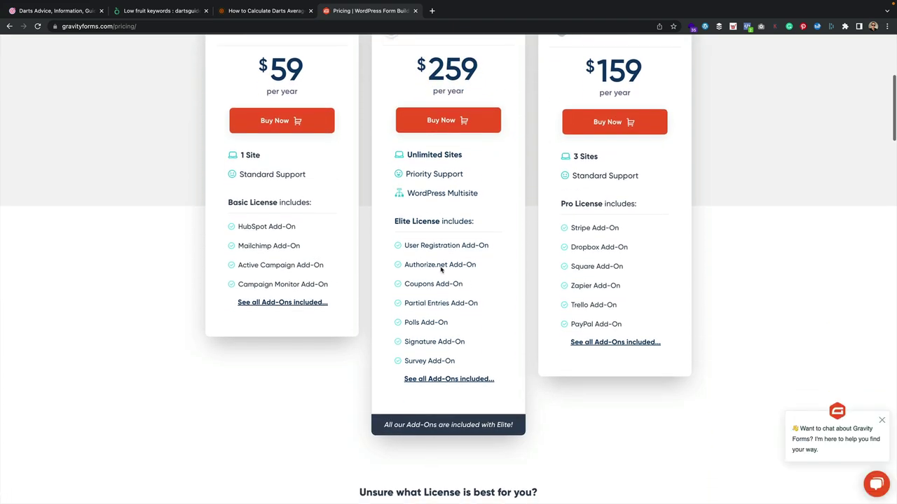
scroll(440, 341, up, 8)
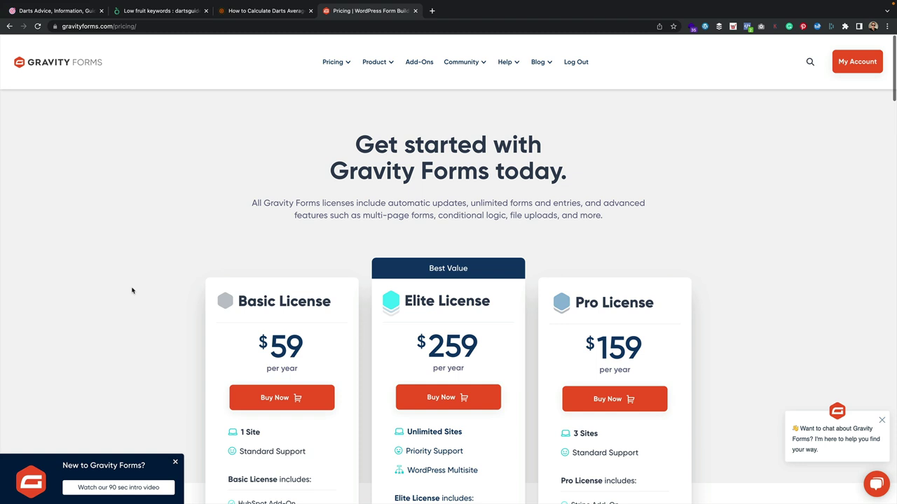
Return to the Dart Picks site and create a new form titled "Darts Averages Calculator" without a description
click(56, 10)
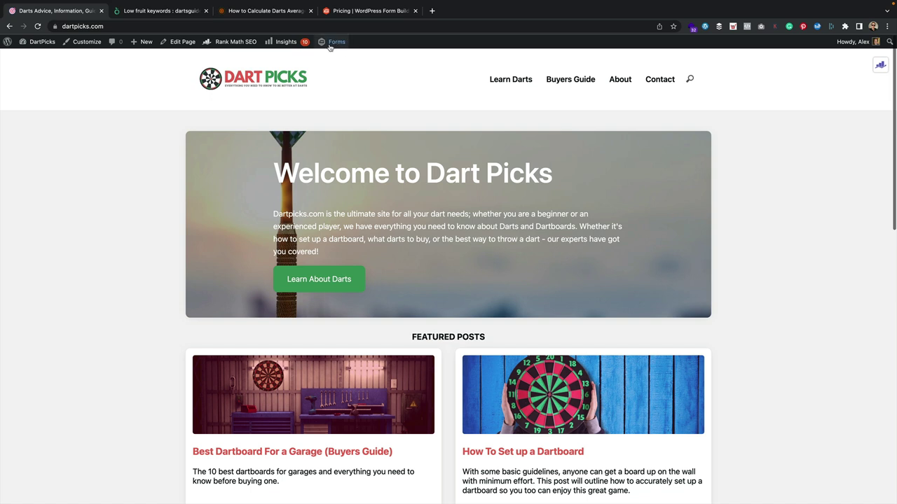
mouse_move(337, 44)
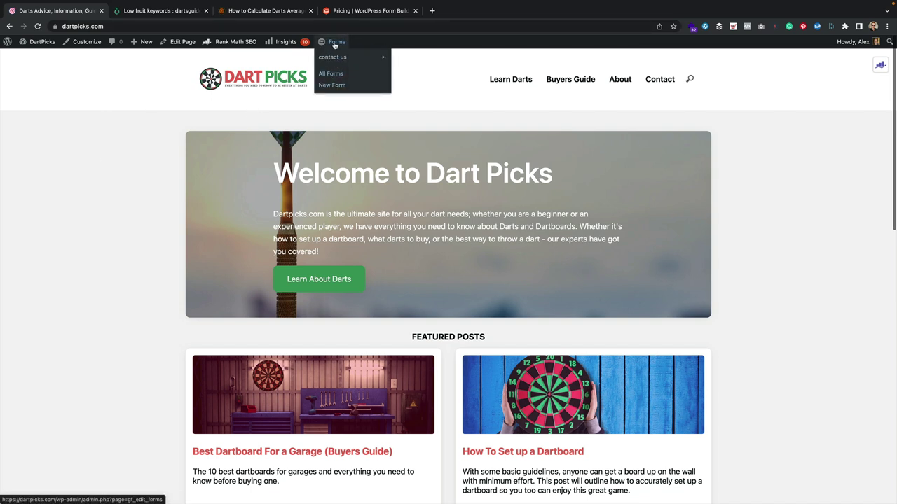
click(337, 86)
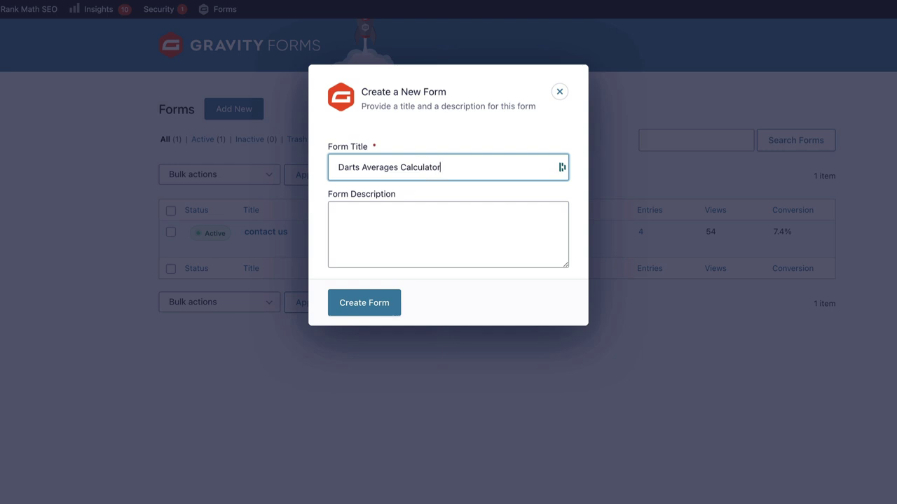
key(Tab)
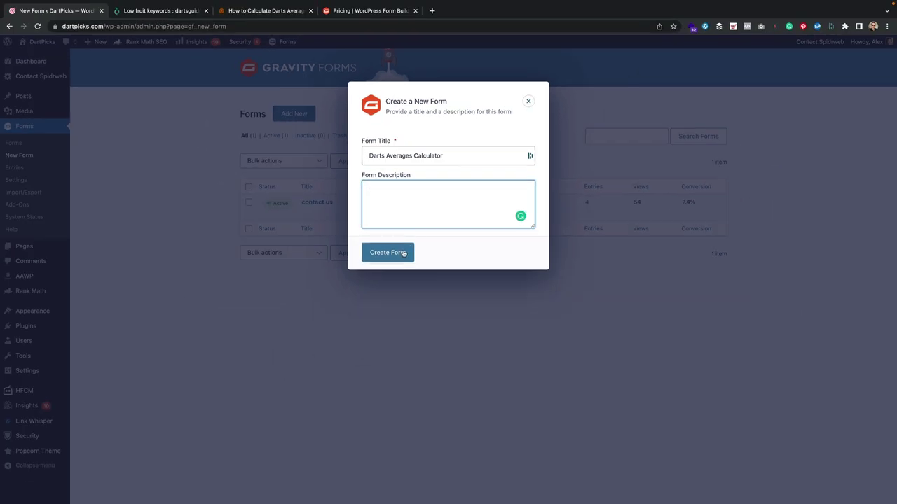
click(404, 254)
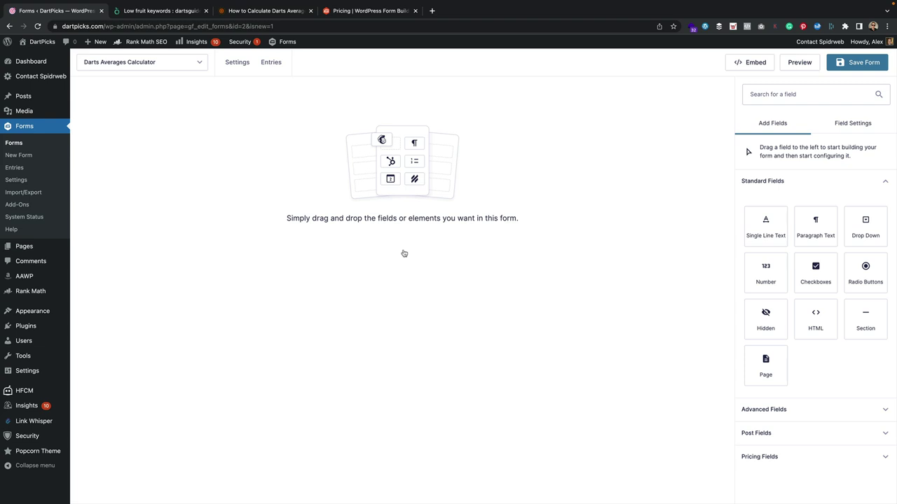
Read the dartsguide.net article on calculating darts averages and examine the highlighted box explaining the formula
click(262, 9)
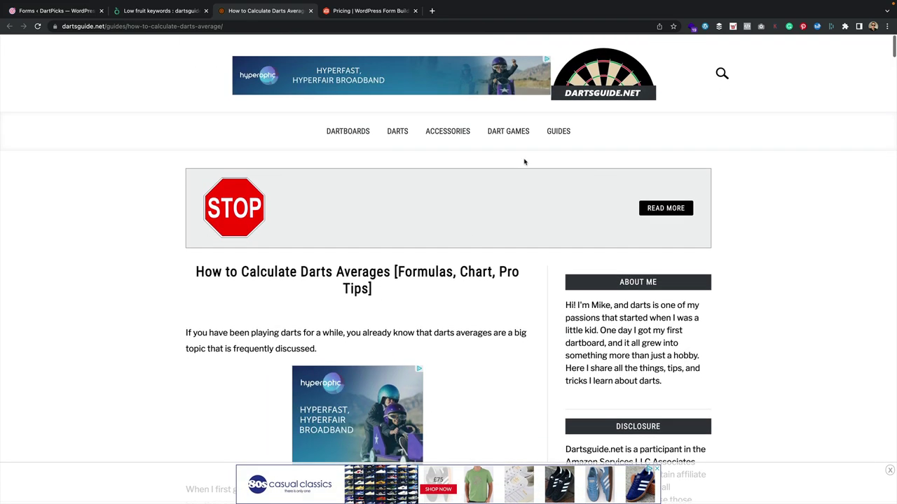
scroll(504, 319, down, 3)
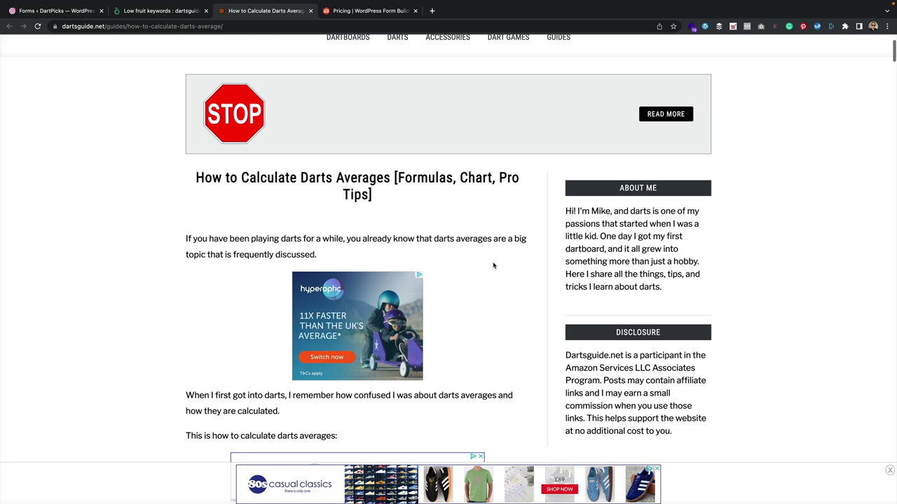
scroll(493, 265, up, 3)
scroll(531, 274, down, 12)
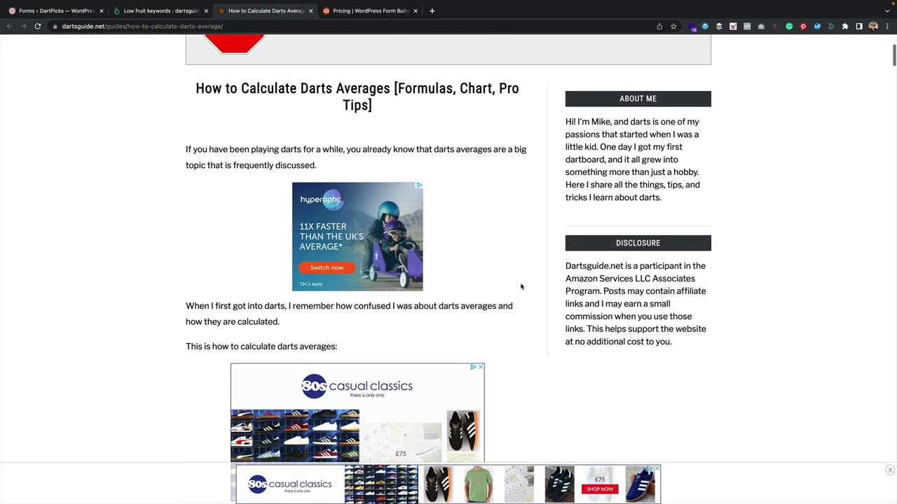
scroll(497, 202, down, 5)
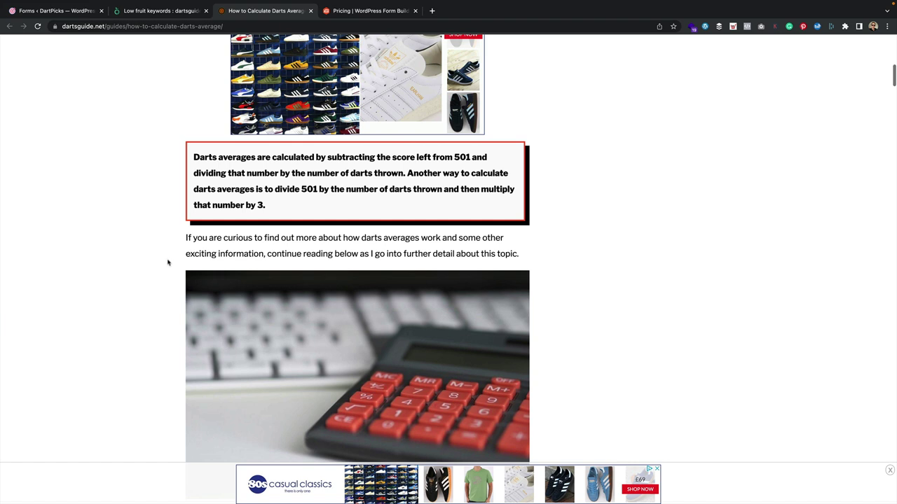
drag(278, 204, 413, 169)
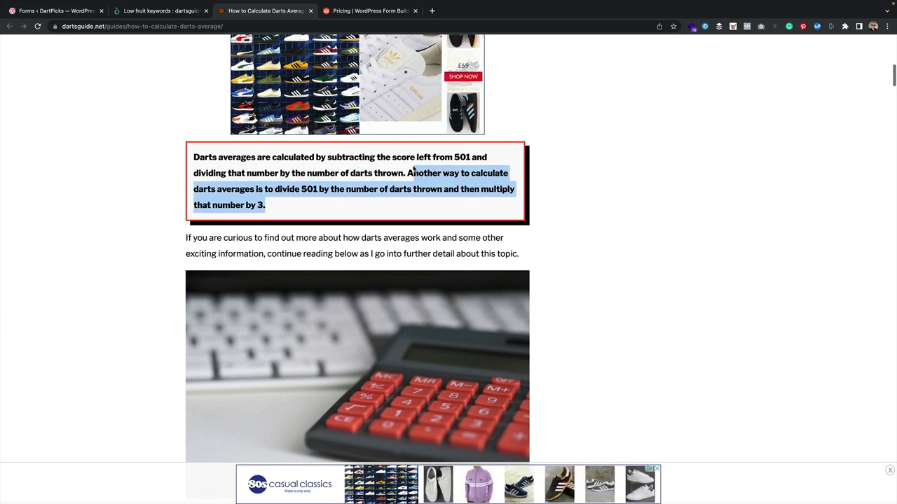
click(400, 173)
drag(193, 157, 442, 173)
click(439, 174)
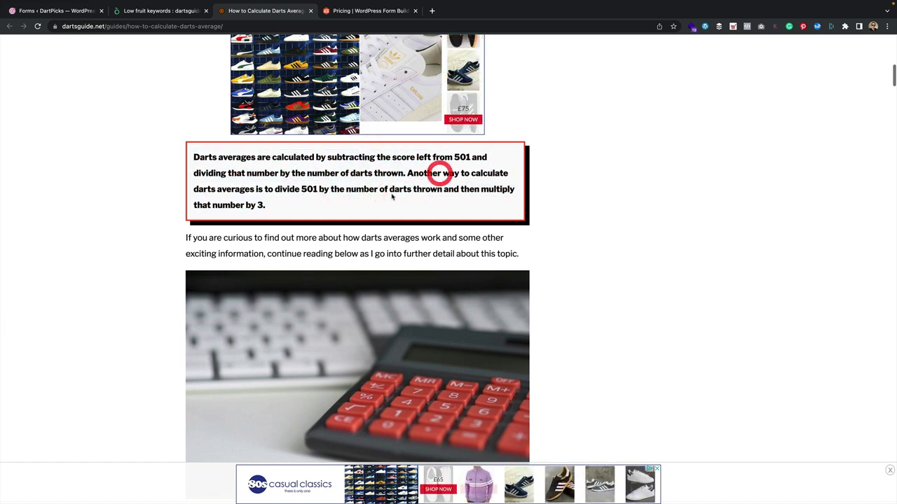
click(391, 193)
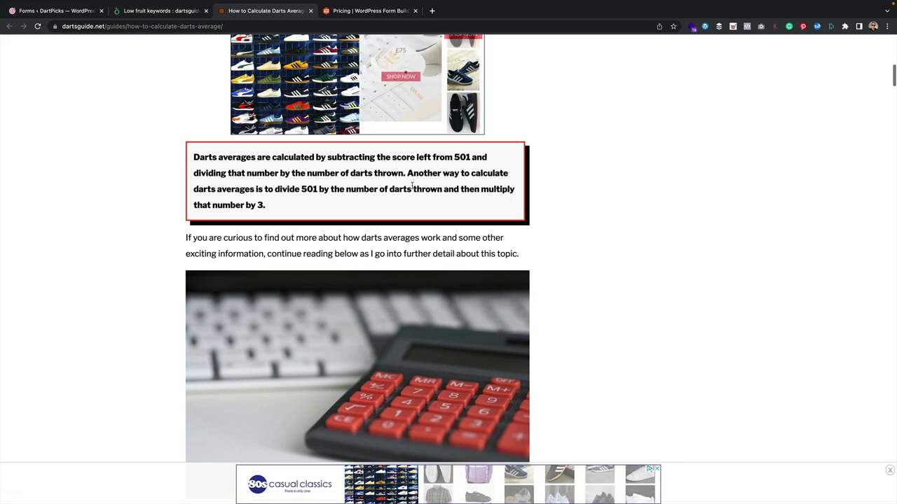
scroll(412, 186, up, 3)
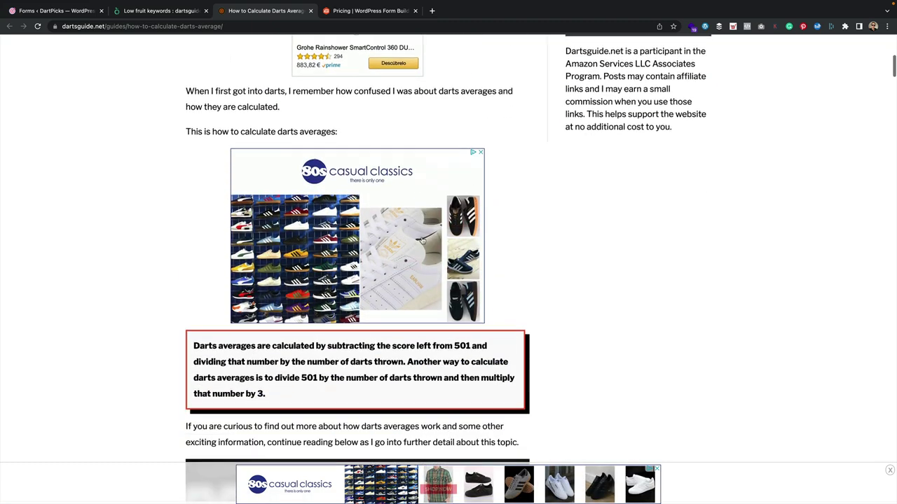
scroll(350, 278, down, 2)
scroll(297, 274, down, 1)
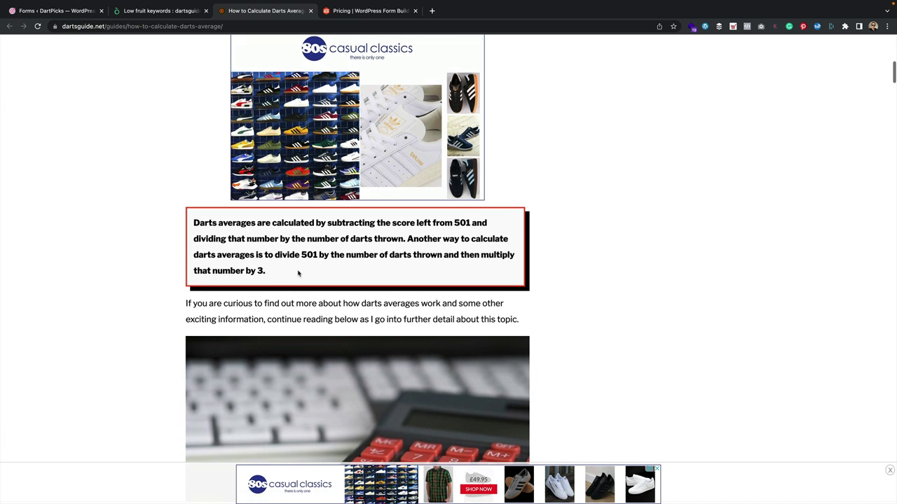
Return to the form editor, add a Number field to the empty form and label it "Score left"
click(62, 10)
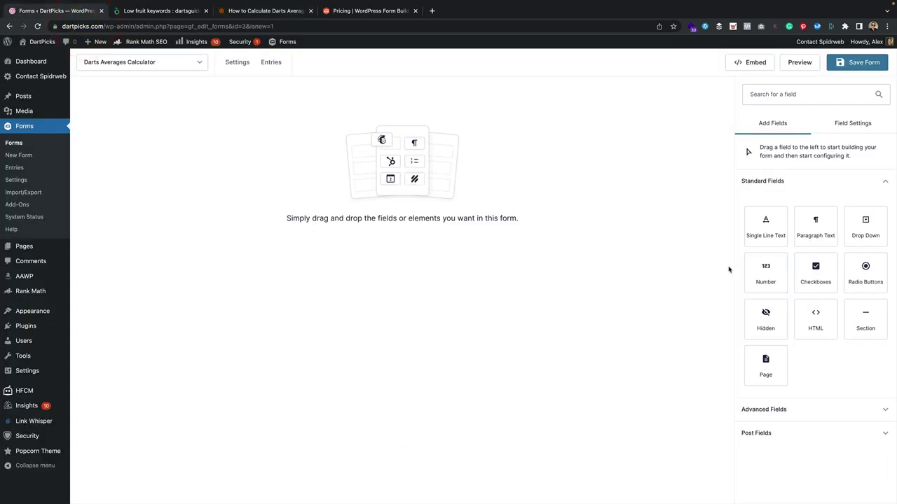
drag(766, 268, 335, 141)
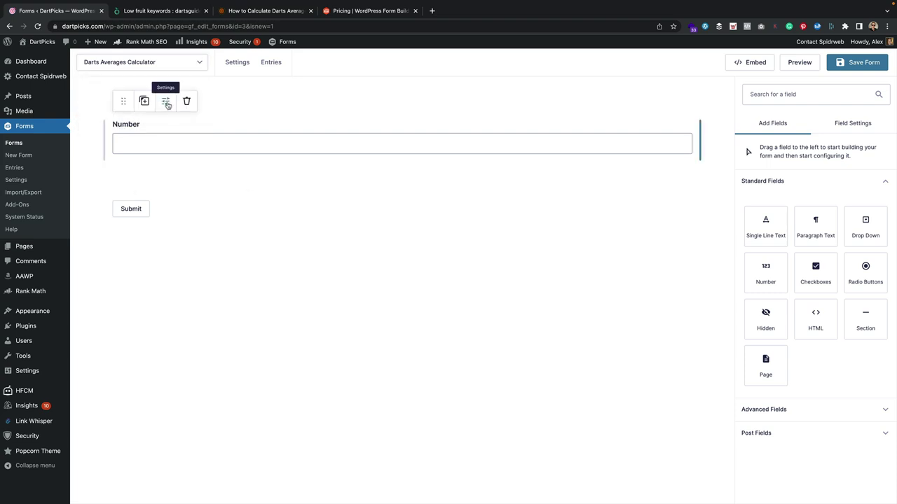
click(166, 102)
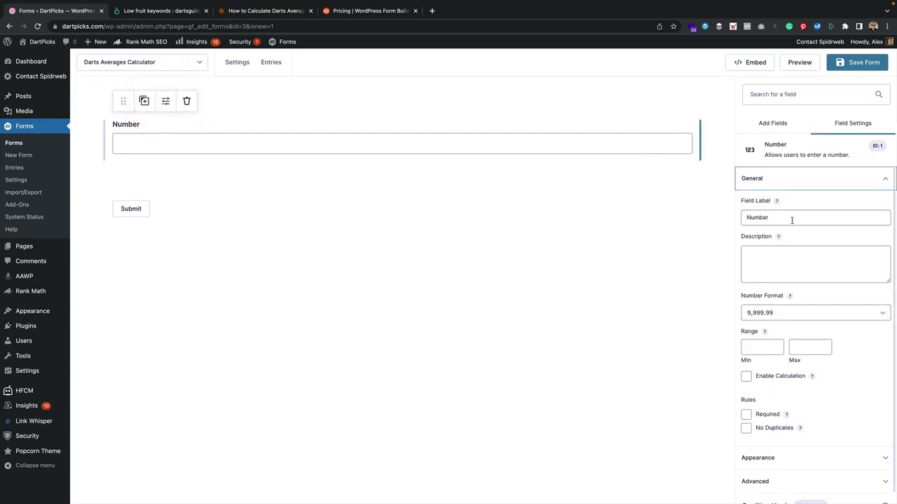
drag(790, 220, 640, 209)
text(Score left)
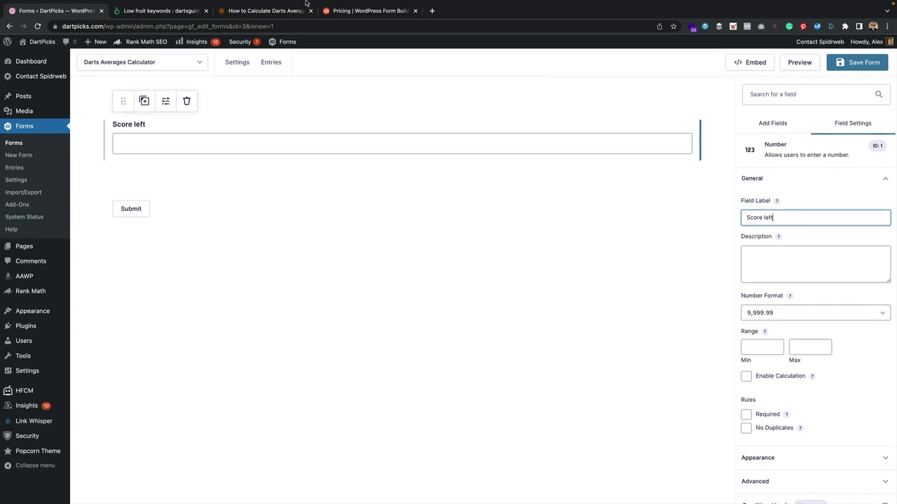
Check the formula in the darts article, then add a second Number field below "Score left" and label it "Darts thrown"
click(272, 13)
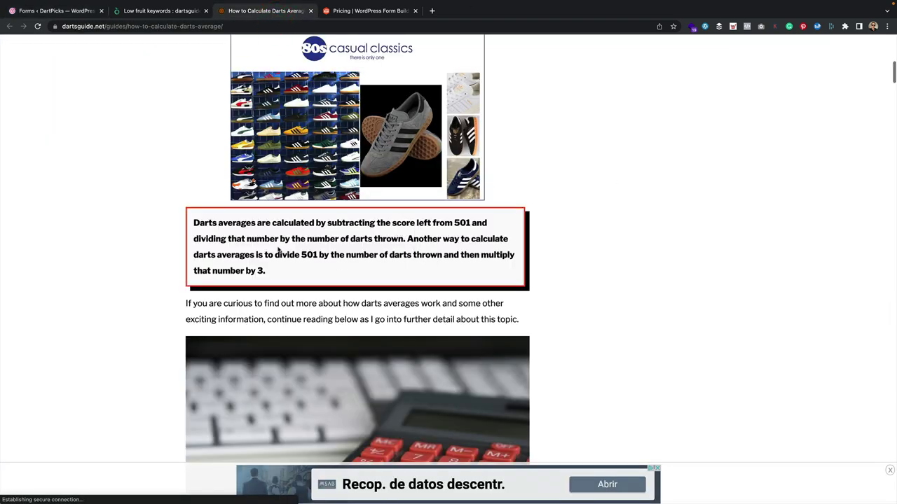
click(81, 14)
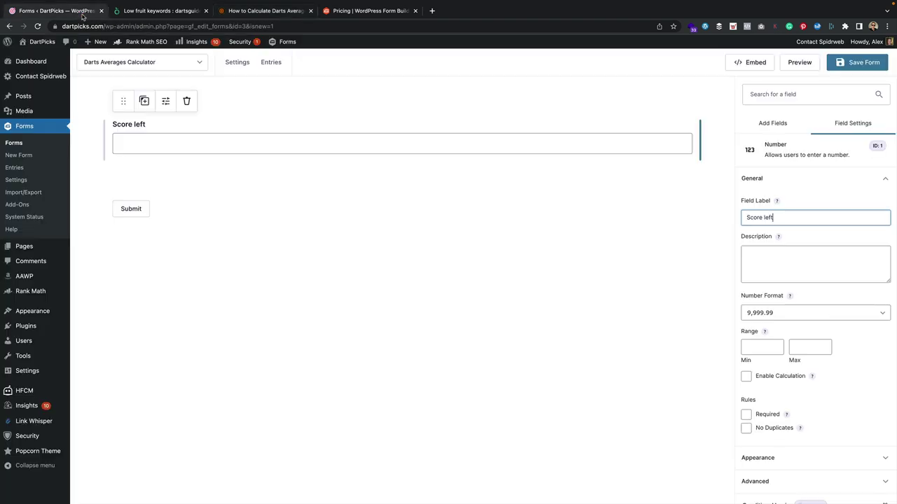
click(641, 287)
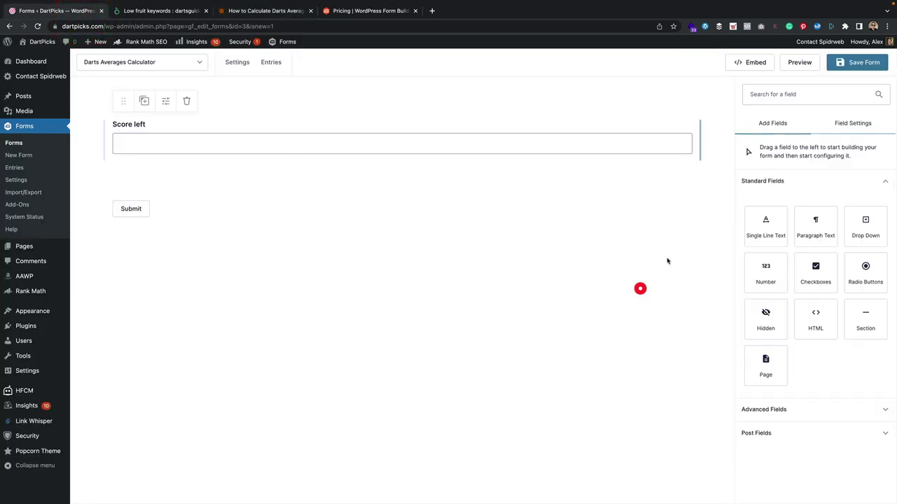
drag(774, 270, 283, 181)
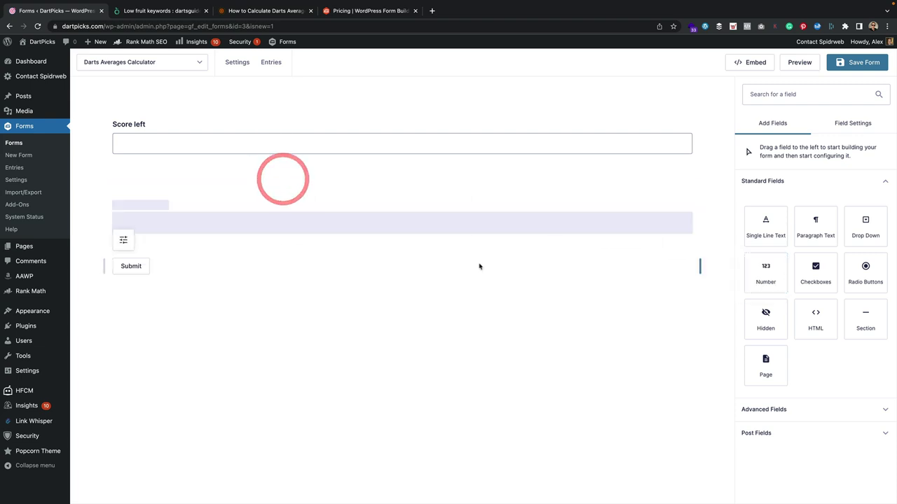
mouse_move(273, 222)
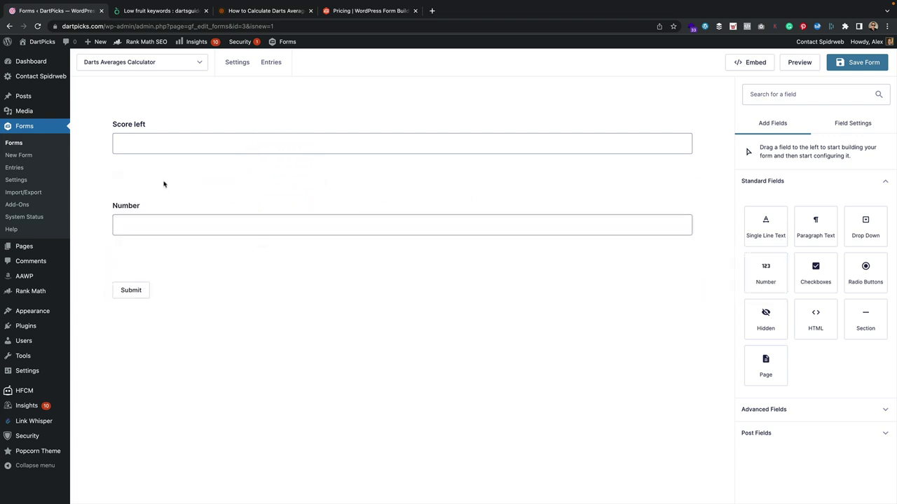
click(166, 182)
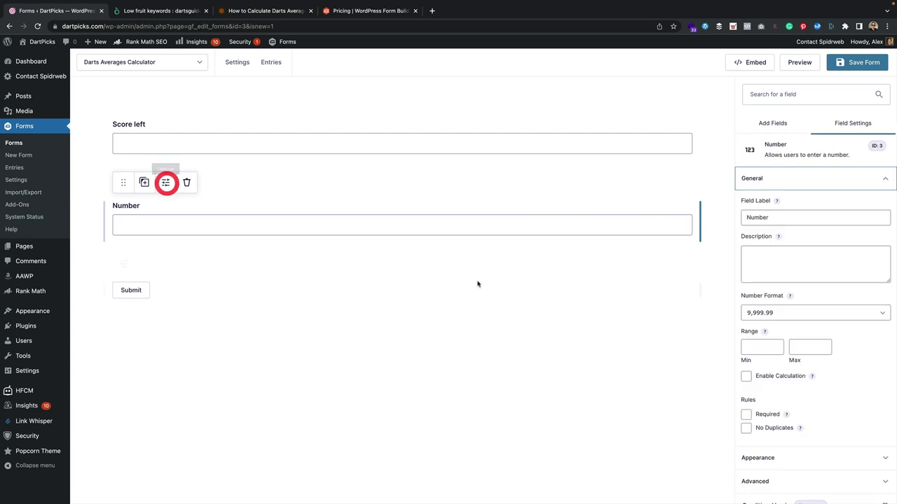
click(635, 200)
text(Darts thrown)
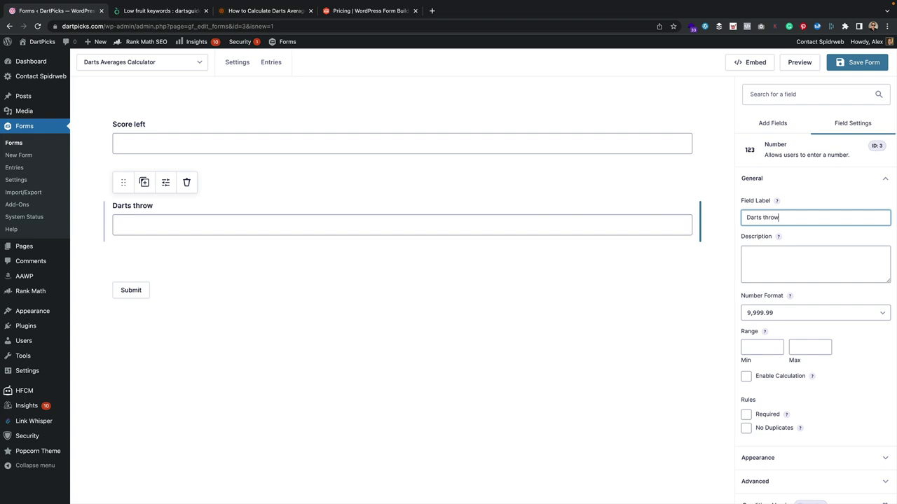
Add a third Number field below "Darts thrown" and label it "Your darts average is:"
click(662, 319)
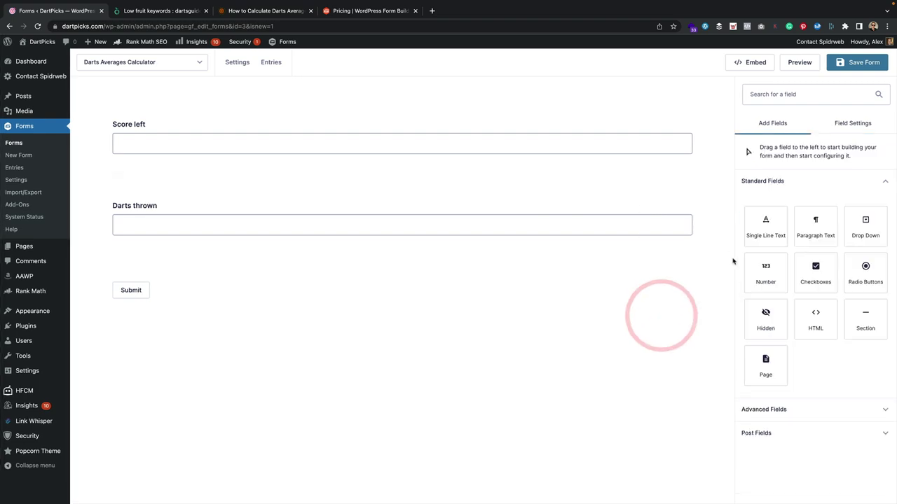
drag(771, 279, 212, 269)
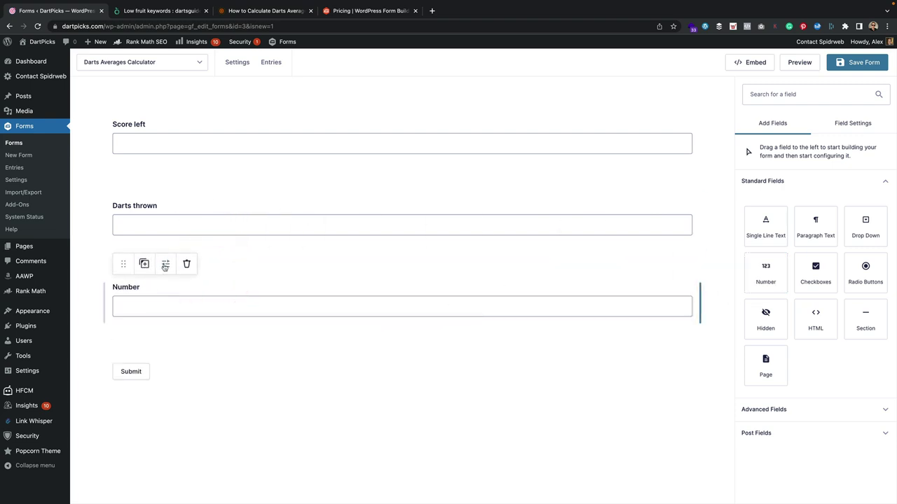
click(166, 265)
drag(792, 217, 706, 218)
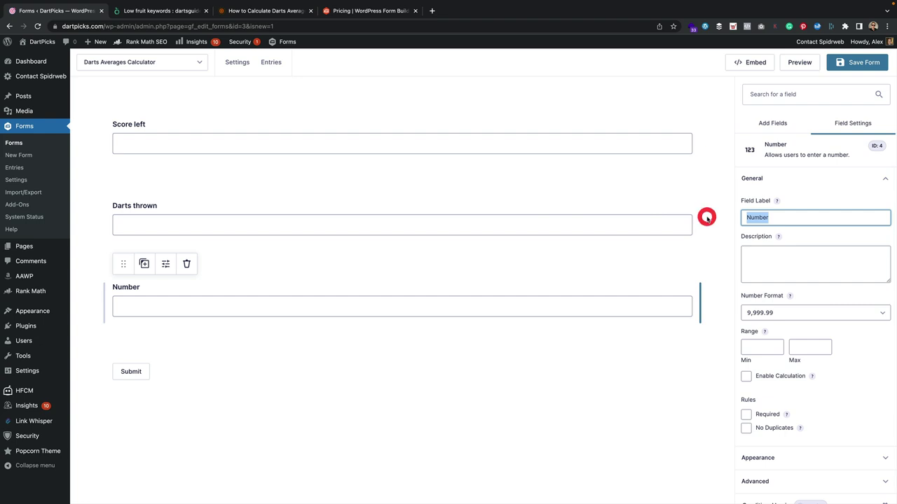
text(Your darts average is:)
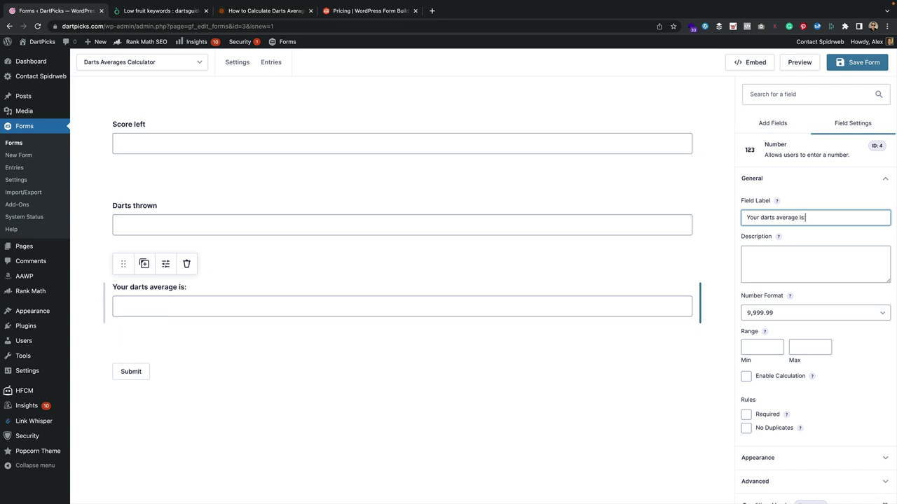
Enable calculation for the "Your darts average is:" field and check which form fields its formula offers as merge tags
scroll(813, 269, down, 1)
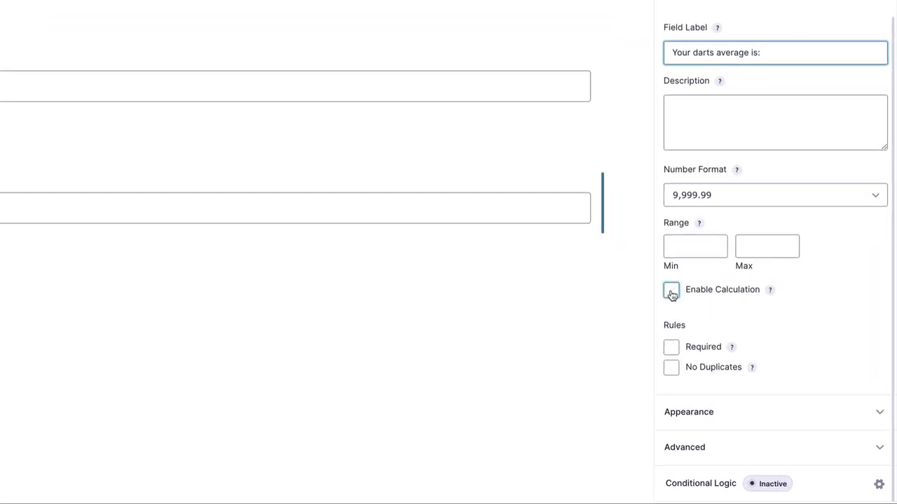
click(671, 293)
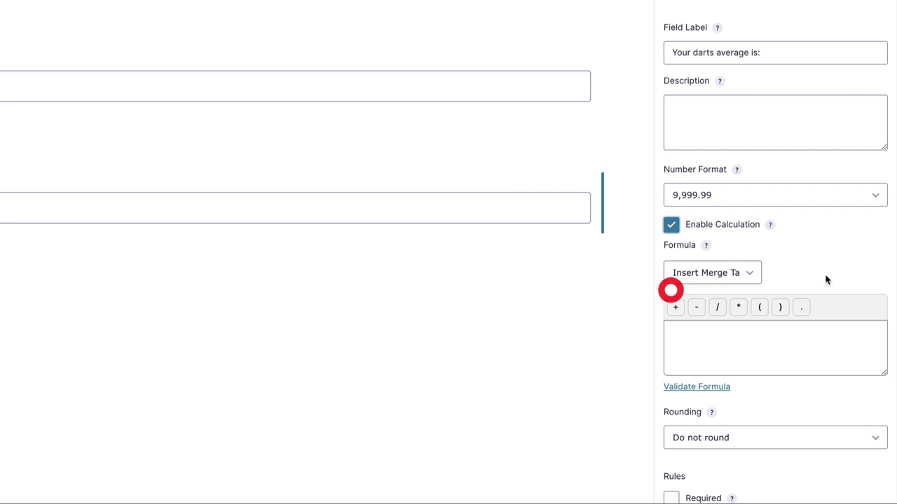
scroll(840, 273, down, 3)
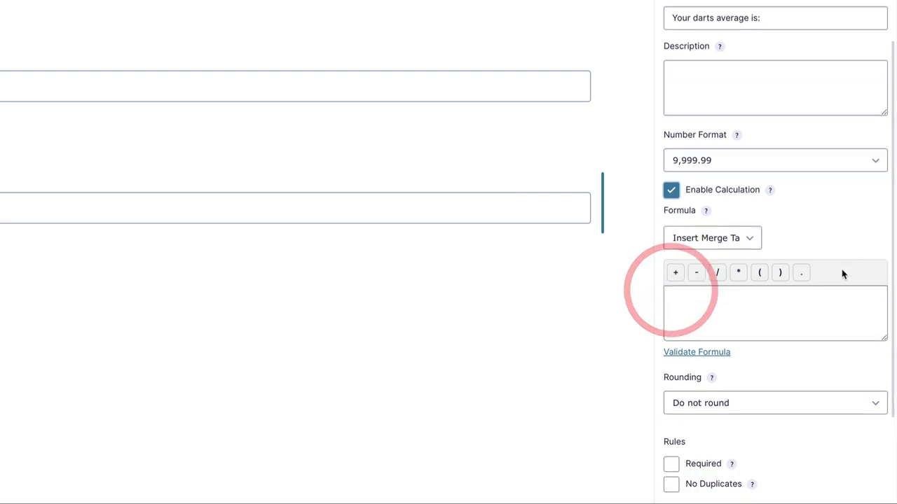
click(711, 280)
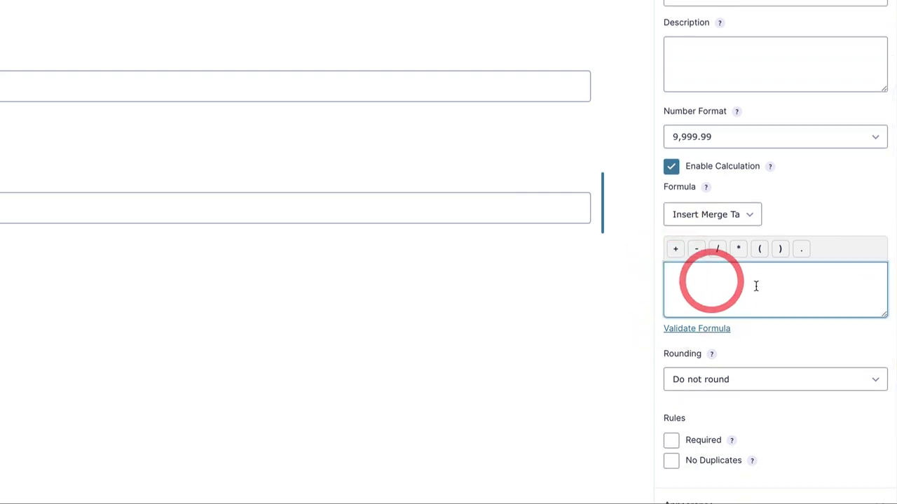
click(755, 217)
click(693, 279)
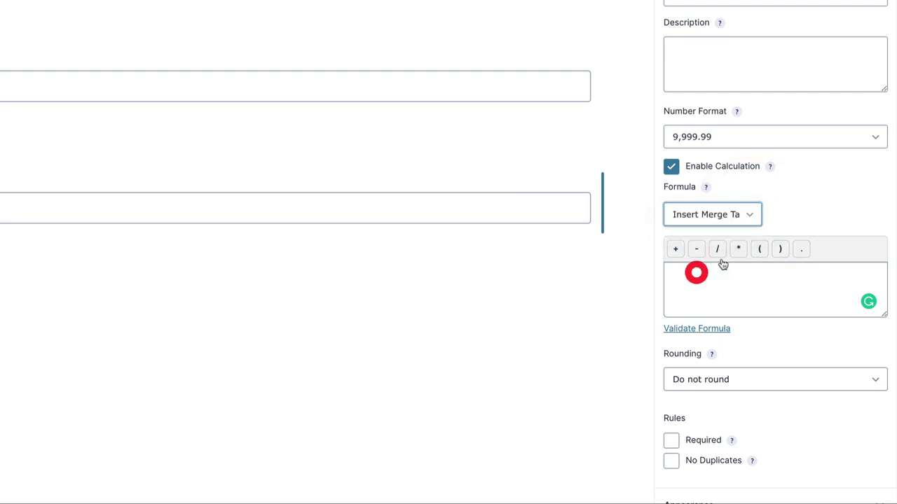
click(725, 215)
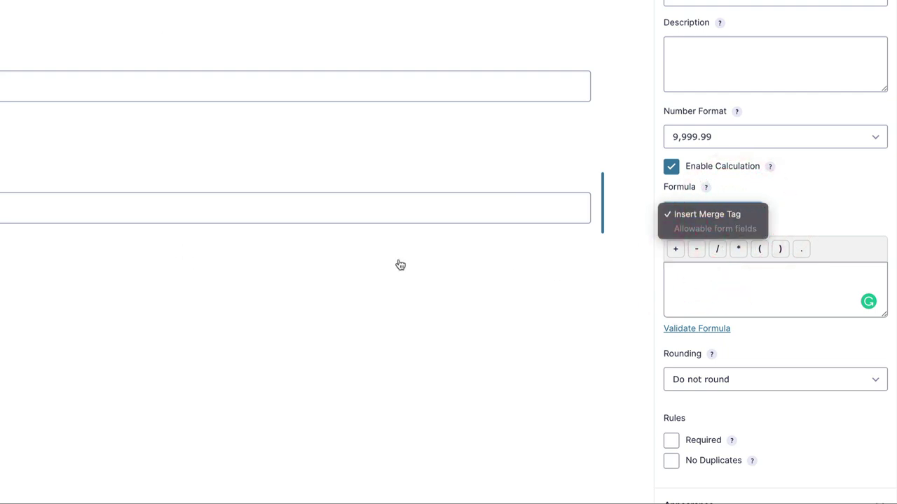
click(735, 280)
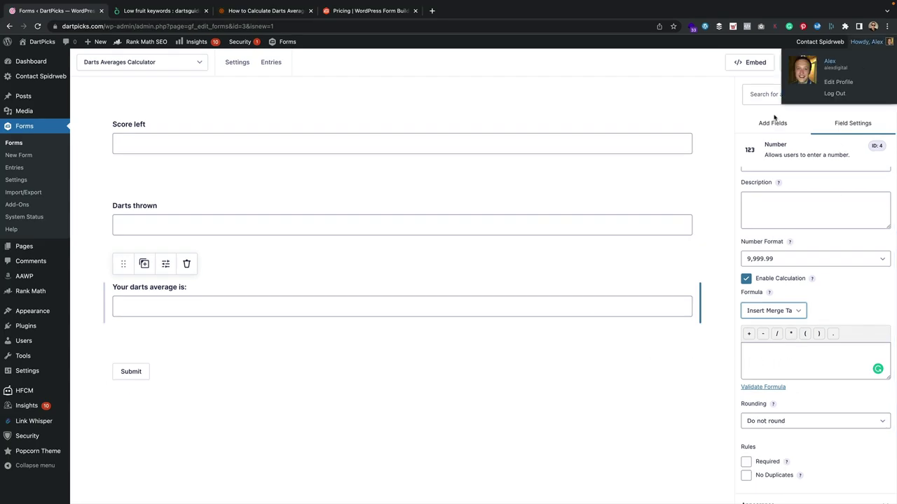
Save the form, reopen the settings of the "Your darts average is:" field and check its formula's merge tags again
click(865, 64)
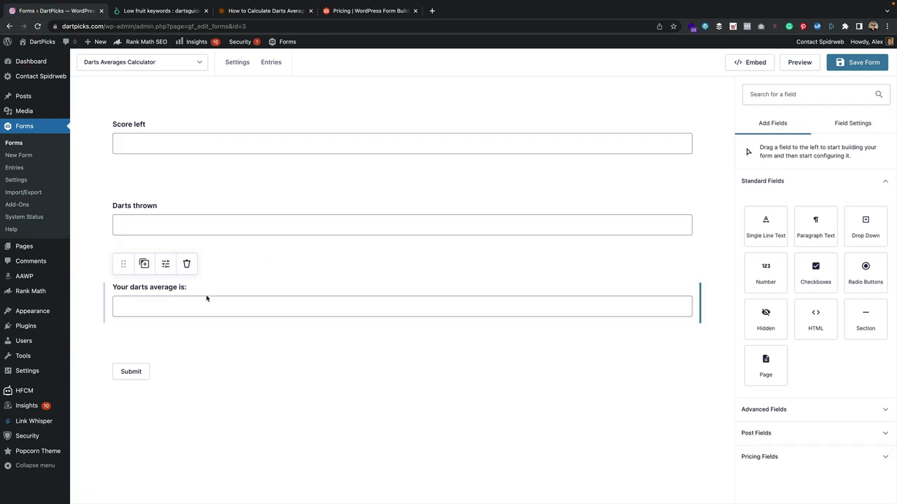
click(184, 298)
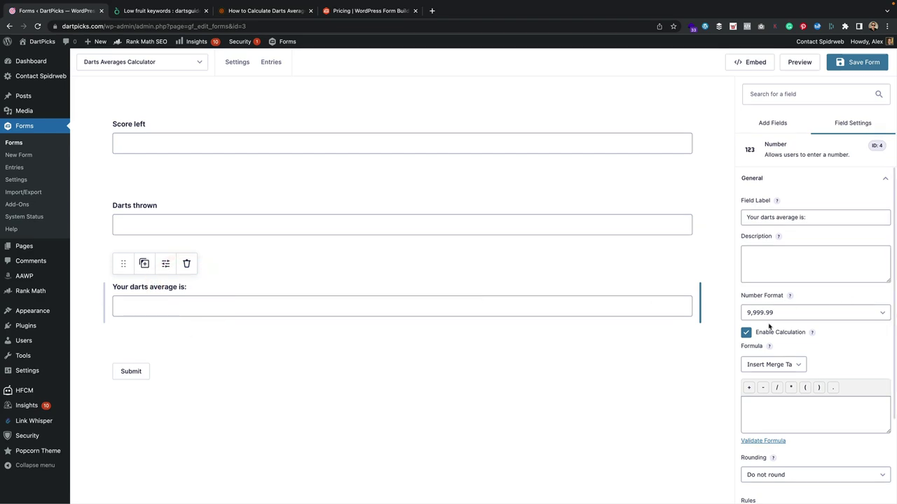
scroll(826, 355, down, 3)
click(781, 281)
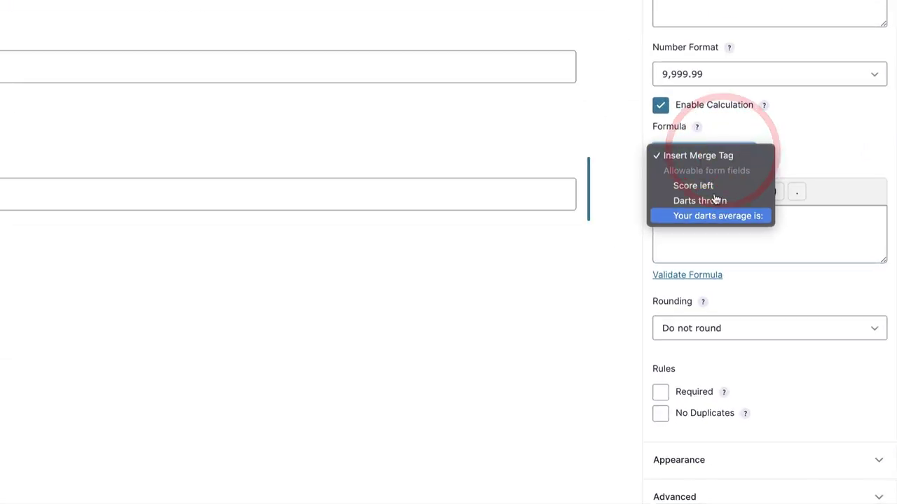
click(809, 217)
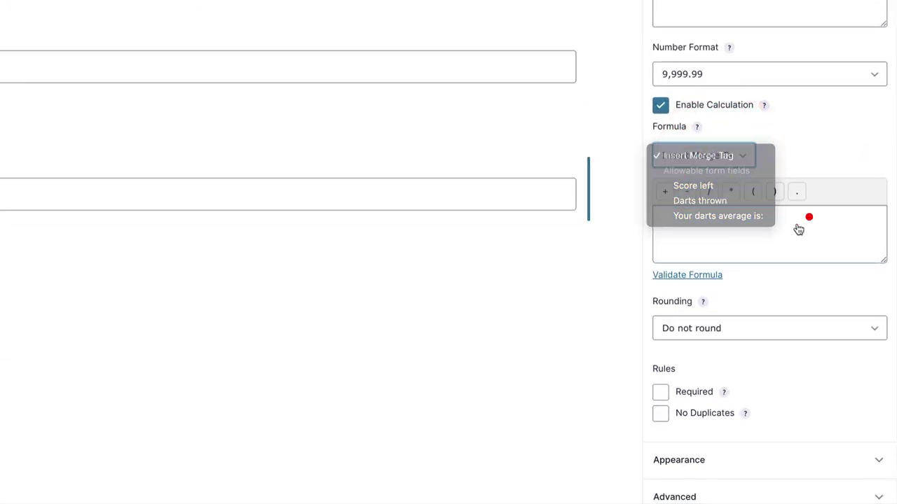
Enter (501-{Score left:1}) as the first part of the average field's formula, using the Score left merge tag
click(681, 223)
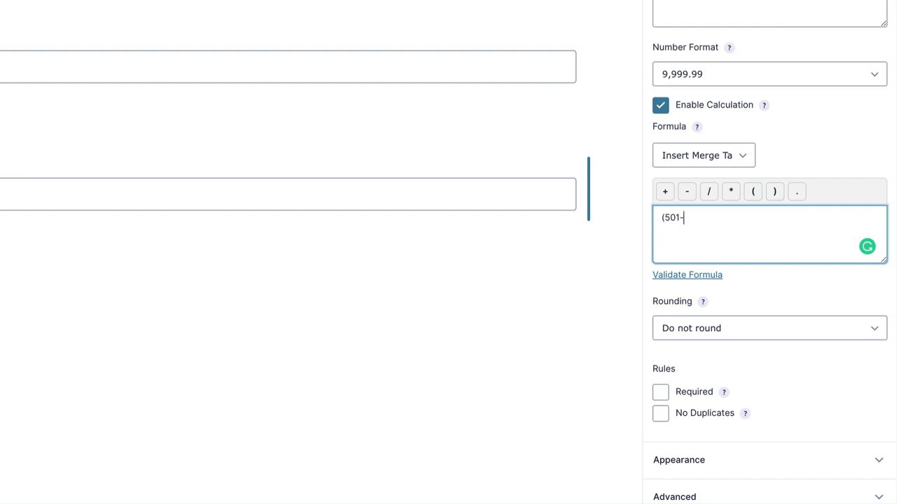
click(748, 154)
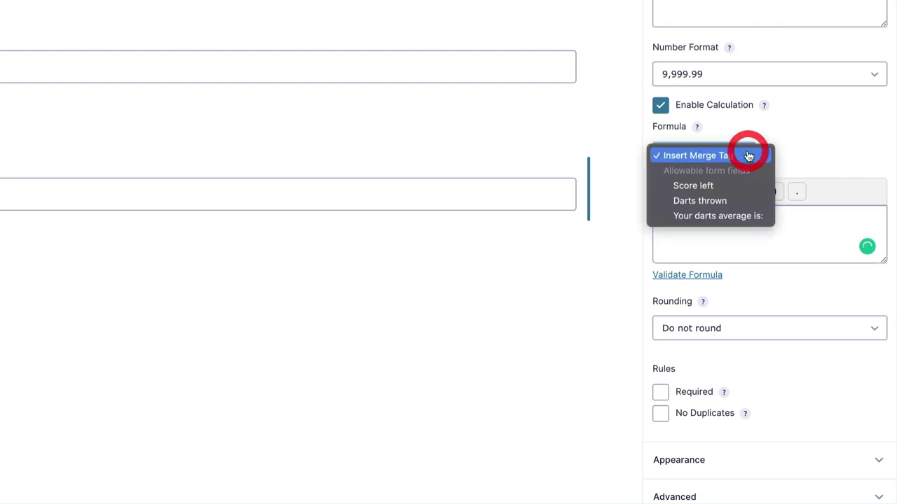
click(735, 185)
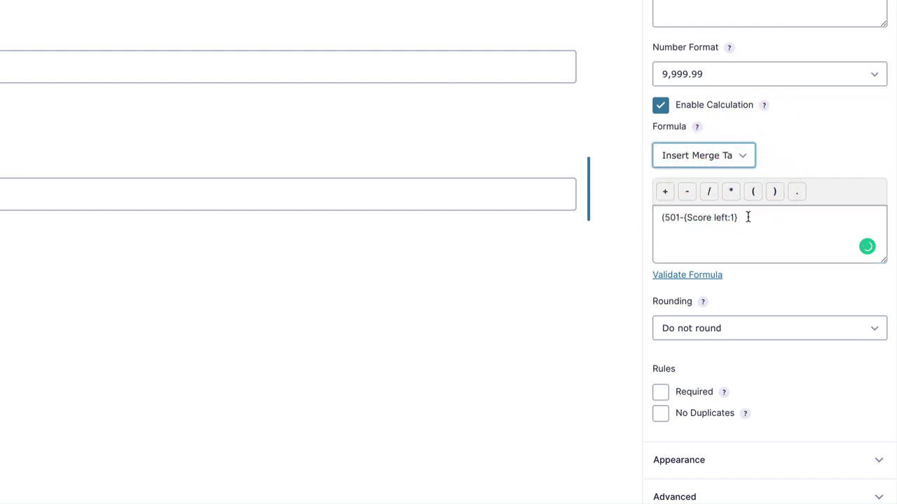
click(748, 220)
text())
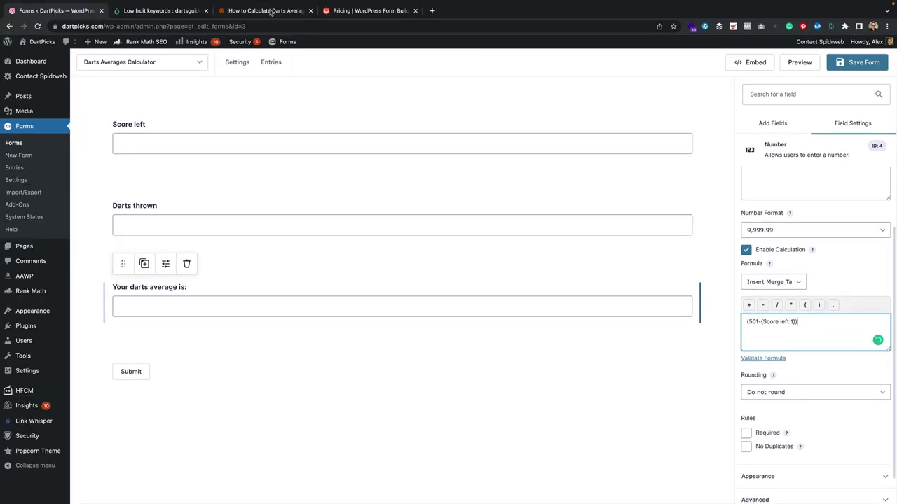
Recheck the calculation rule in the darts article and append a division operator to the average field's formula
click(270, 11)
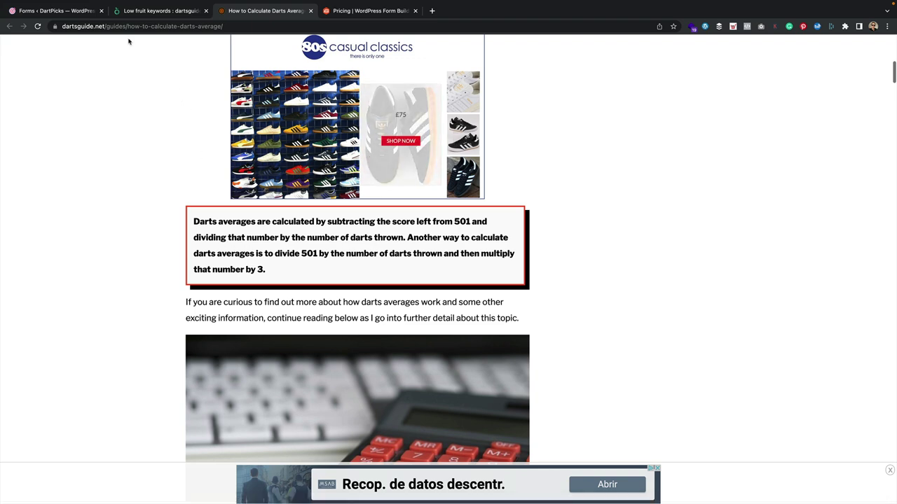
click(61, 12)
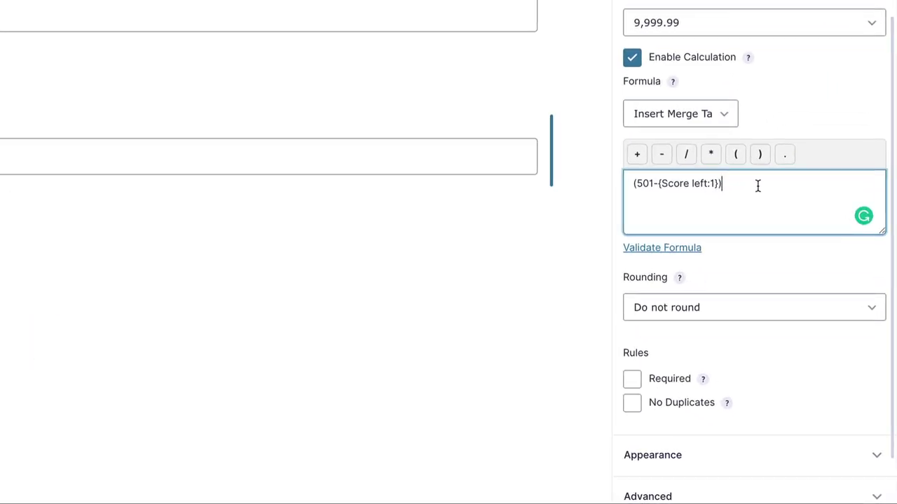
click(688, 156)
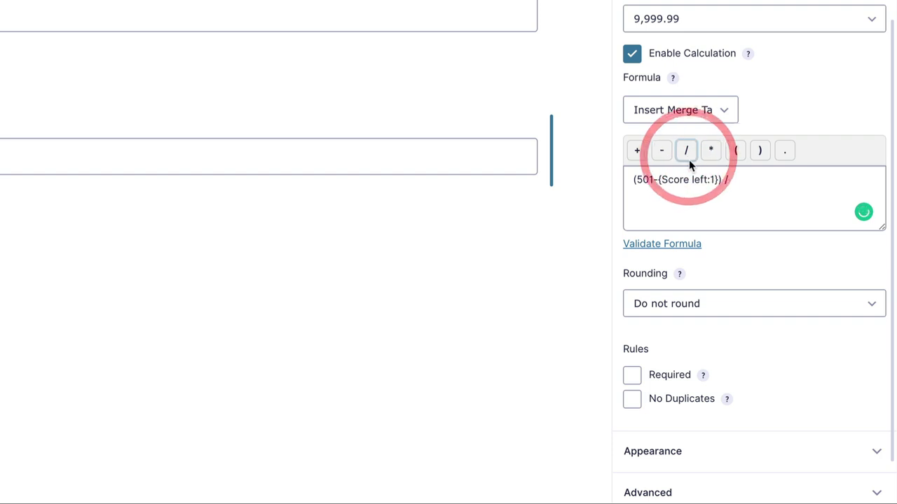
click(724, 121)
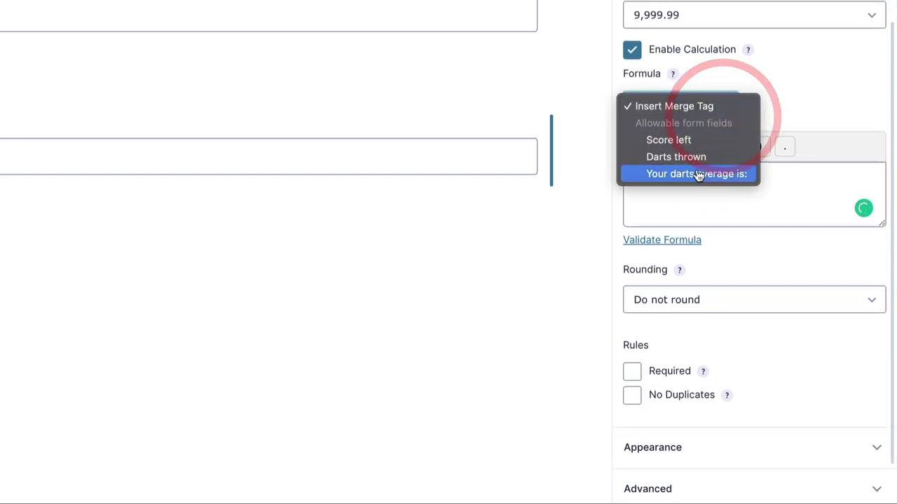
click(705, 157)
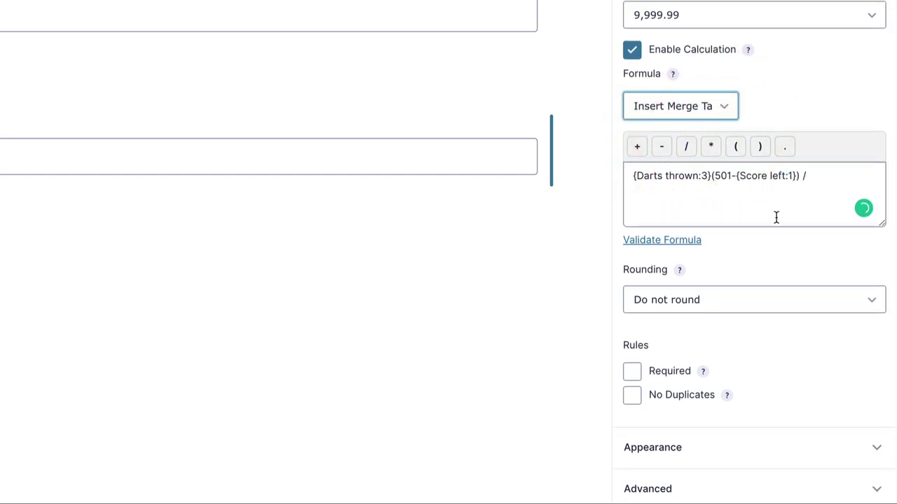
scroll(764, 212, down, 1)
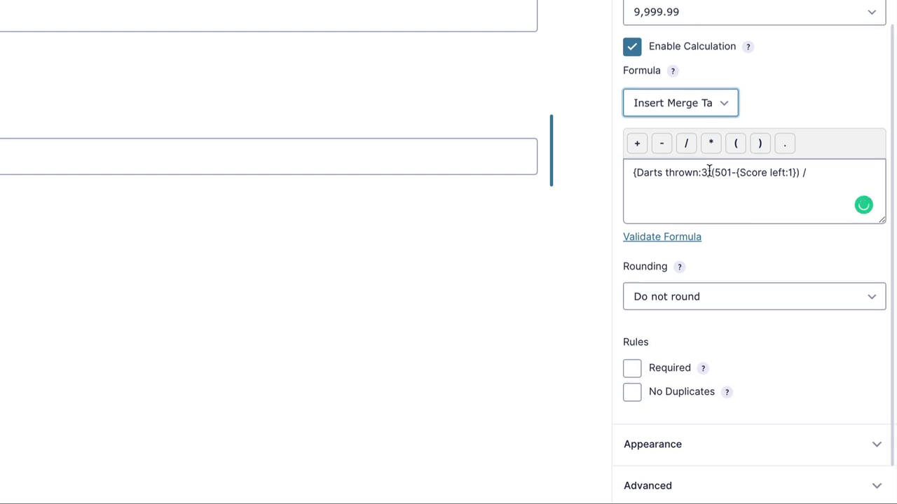
drag(709, 172, 623, 172)
key(BackSpace)
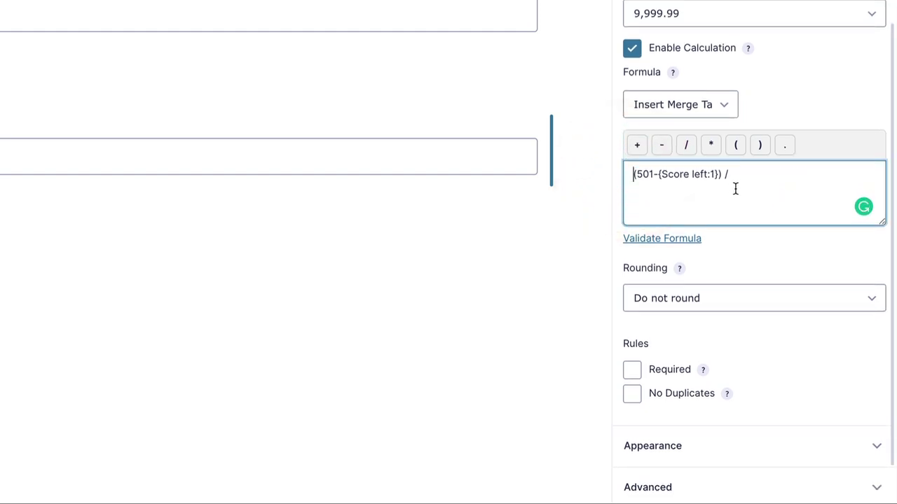
Complete the formula as (501-{Score left:1}) / {Darts thrown:3} and validate it
scroll(745, 178, up, 1)
click(759, 184)
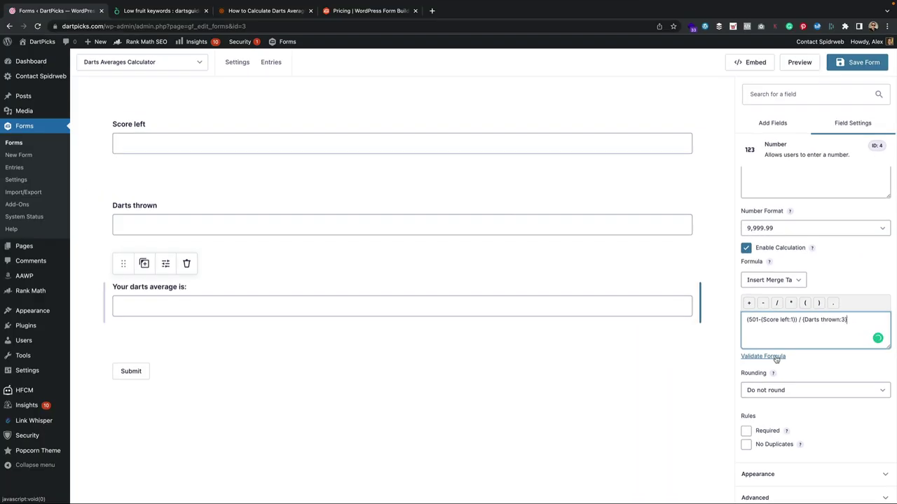
click(775, 357)
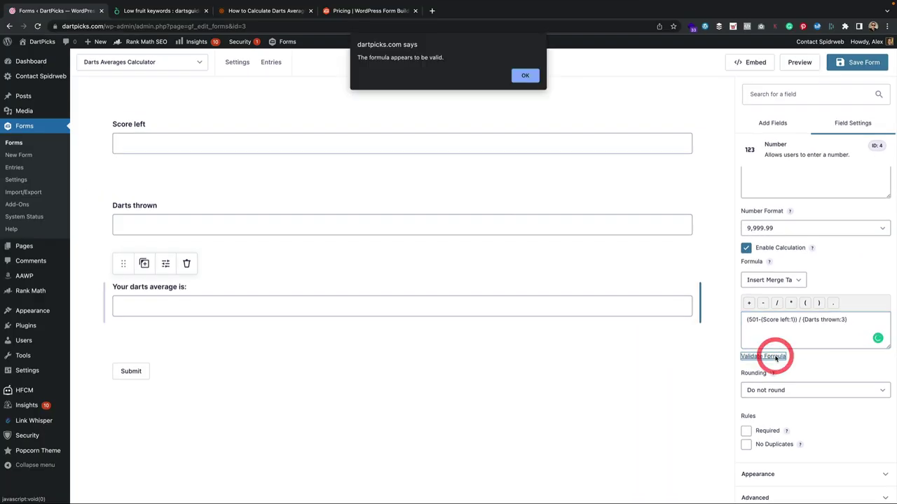
Return to the form editor, set the average field's rounding to 2 decimal places and save the form
click(526, 75)
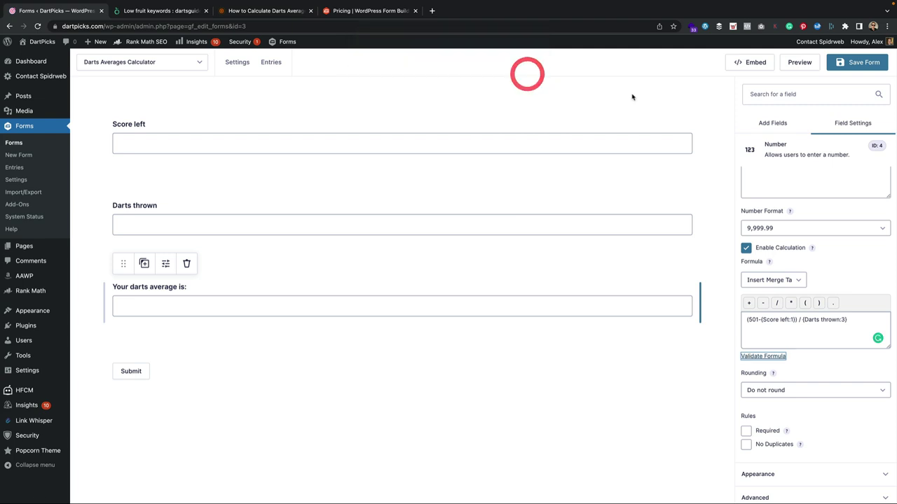
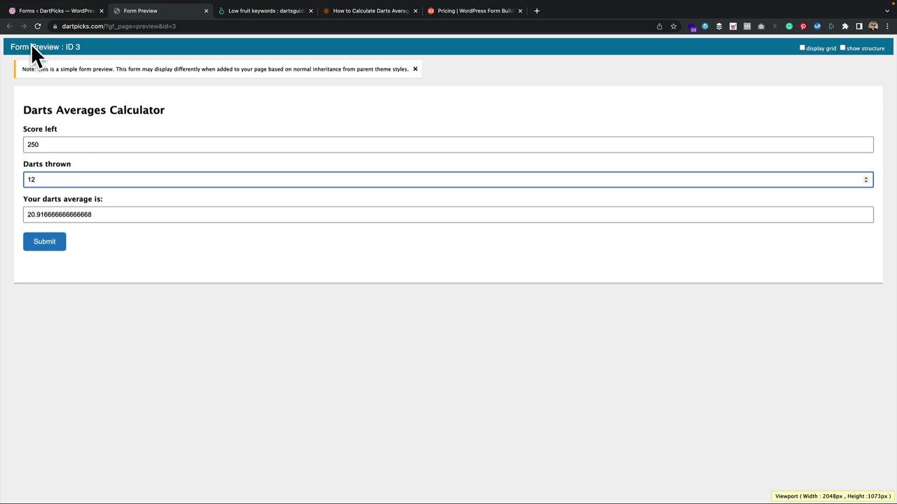
click(57, 11)
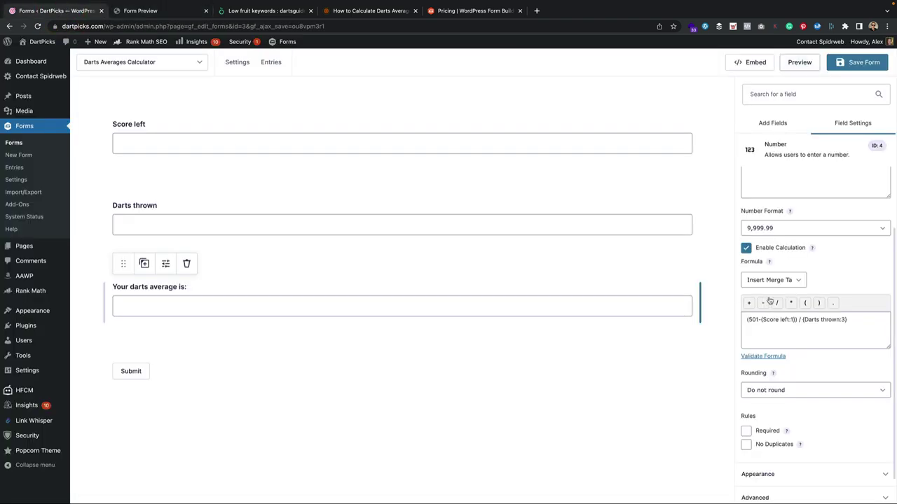
scroll(799, 297, down, 1)
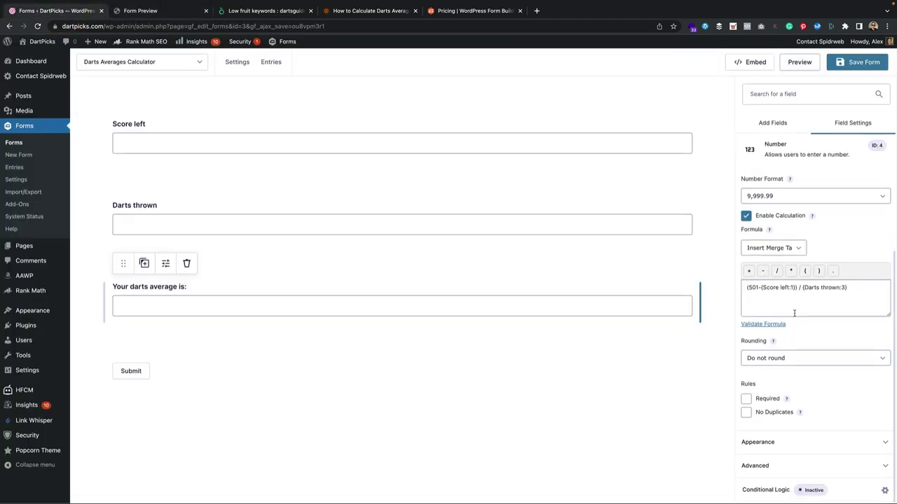
click(799, 359)
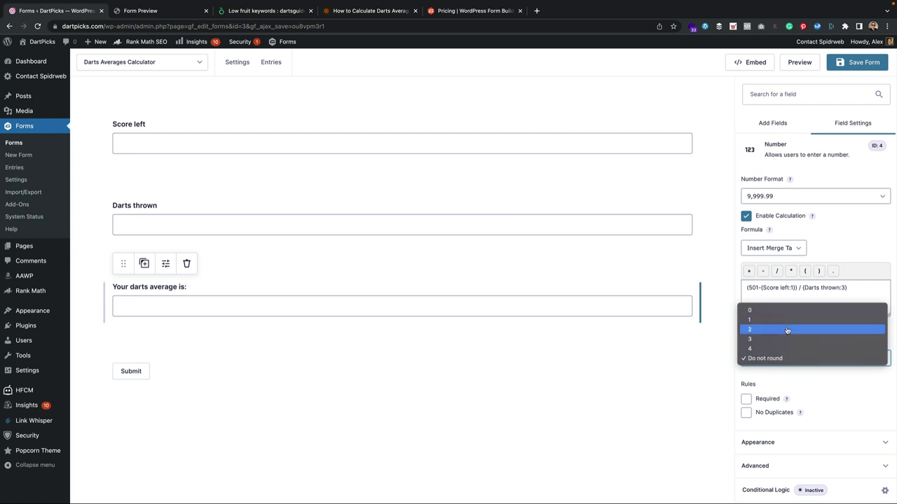
click(787, 329)
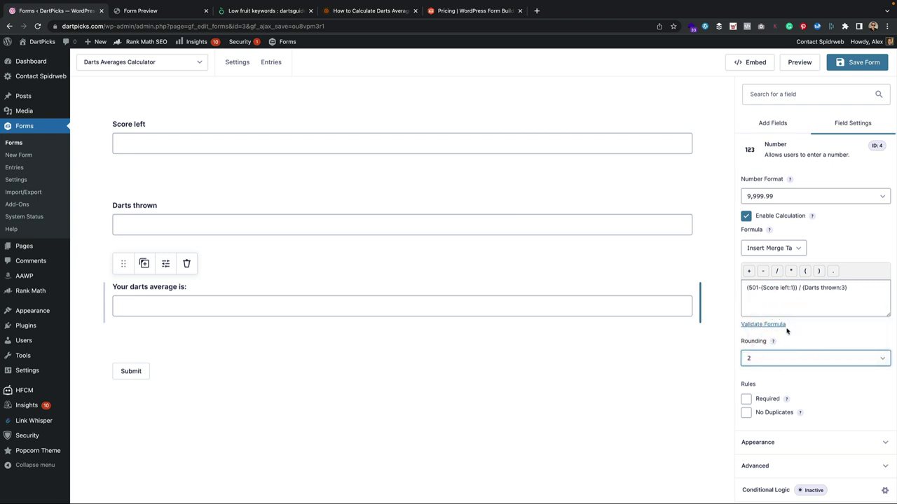
click(869, 66)
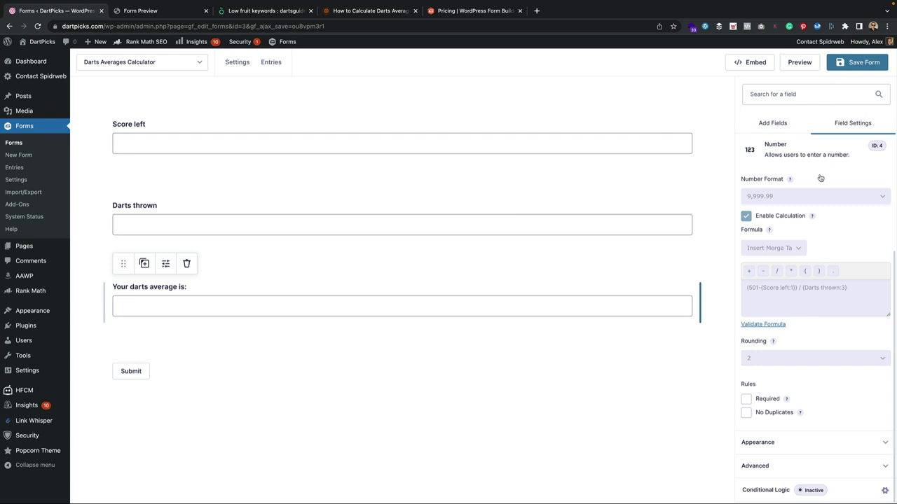
Preview the form and test the average with 321 as score left and 3, 6 and 7 darts thrown
click(800, 63)
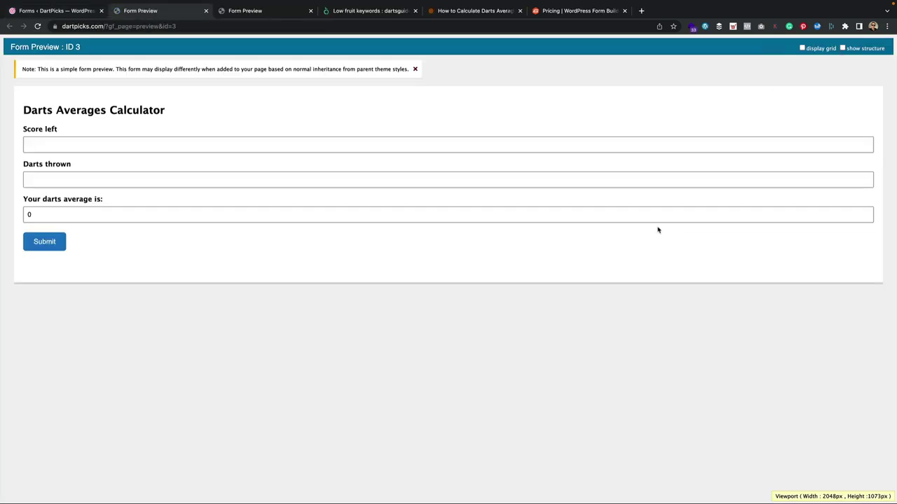
click(129, 146)
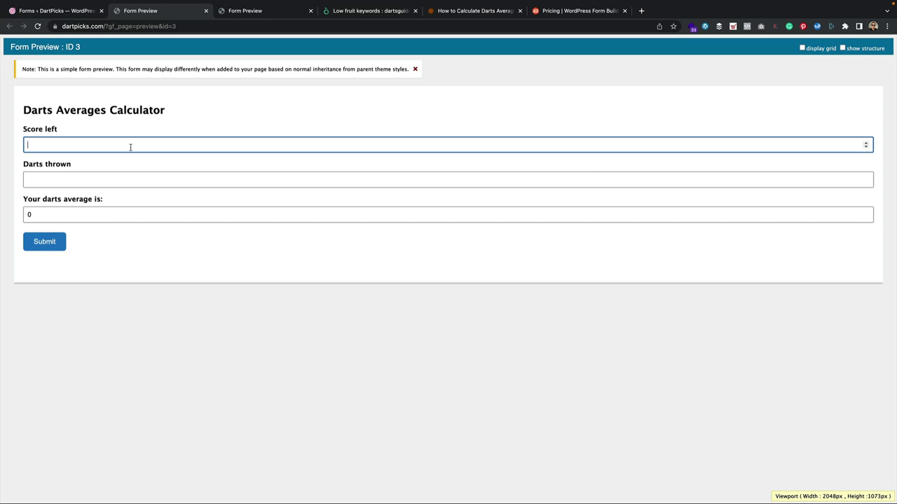
text(321)
key(Tab)
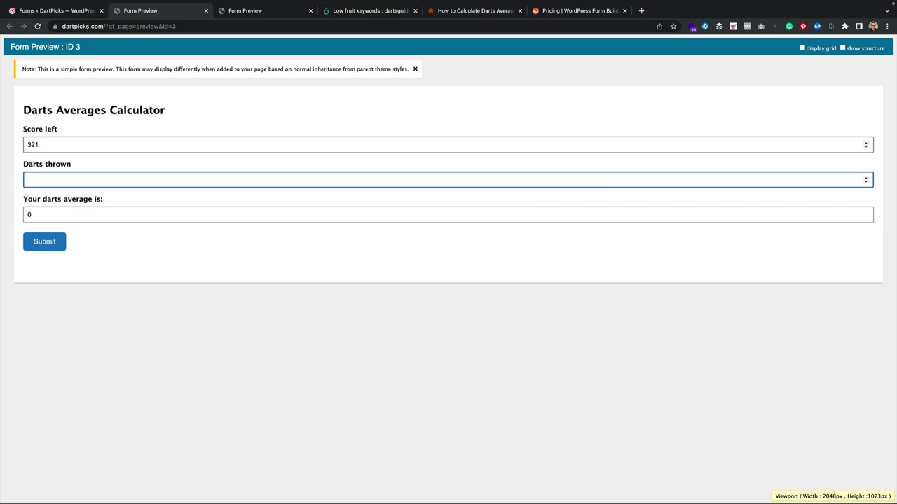
text(3)
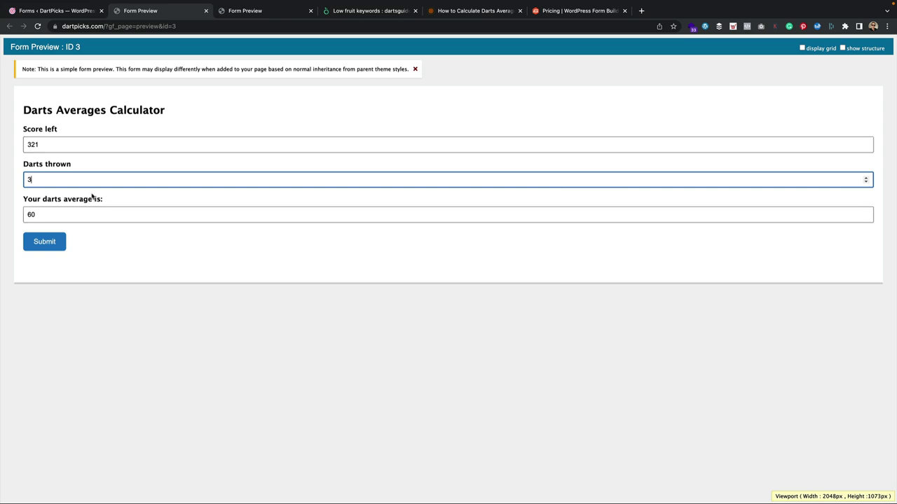
key(BackSpace)
text(6)
key(BackSpace)
text(7)
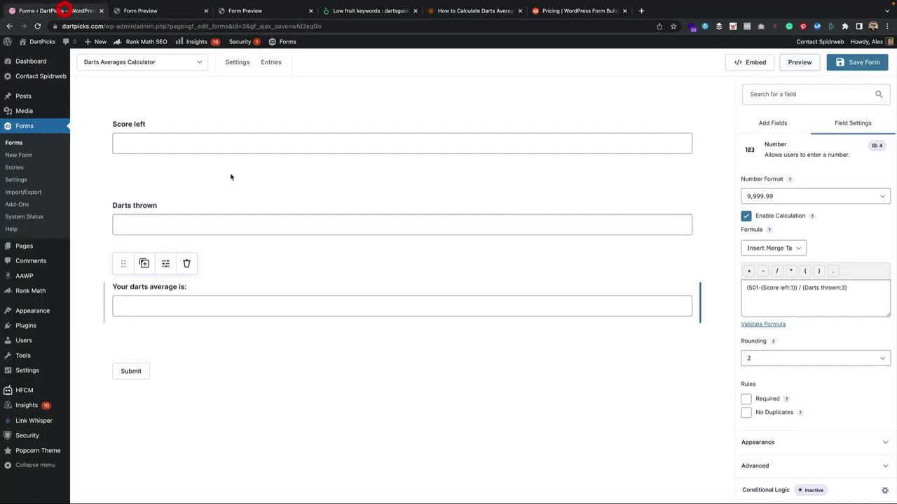
Create and publish a new post titled "Darts Averages Calculator", checking the target keyword in LowFruits first
click(67, 9)
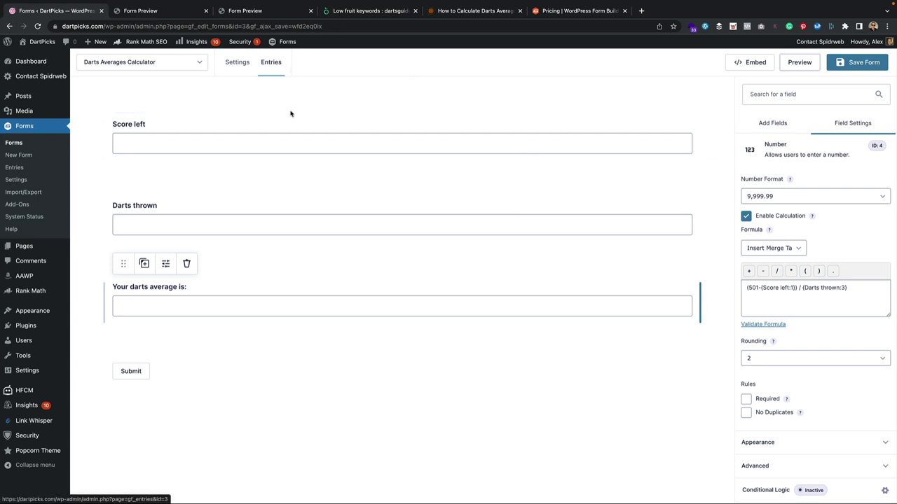
click(103, 59)
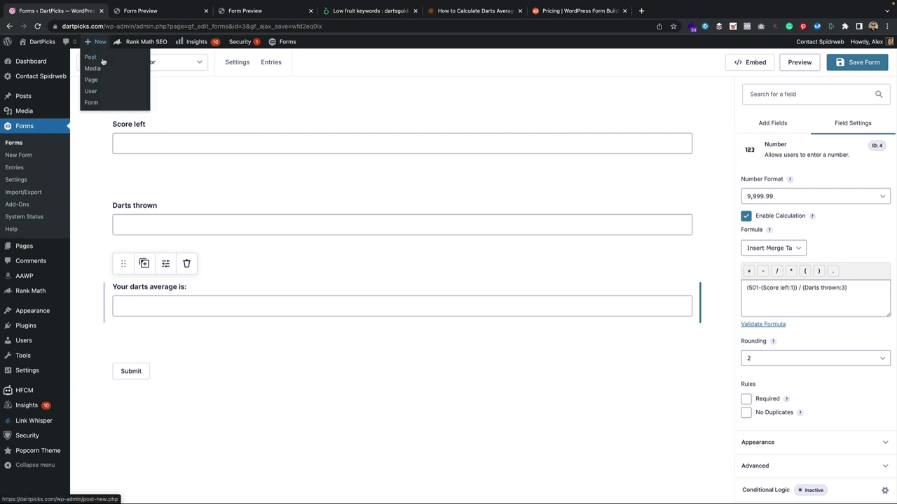
click(104, 63)
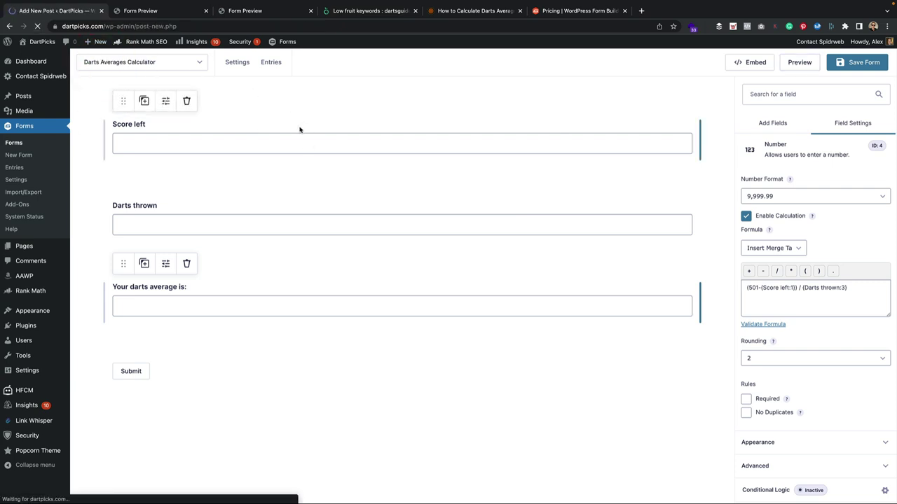
click(371, 11)
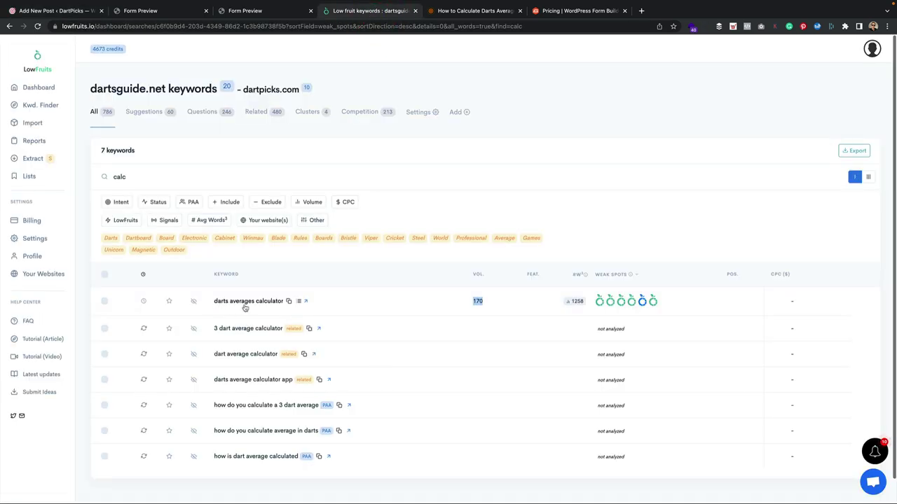
click(73, 8)
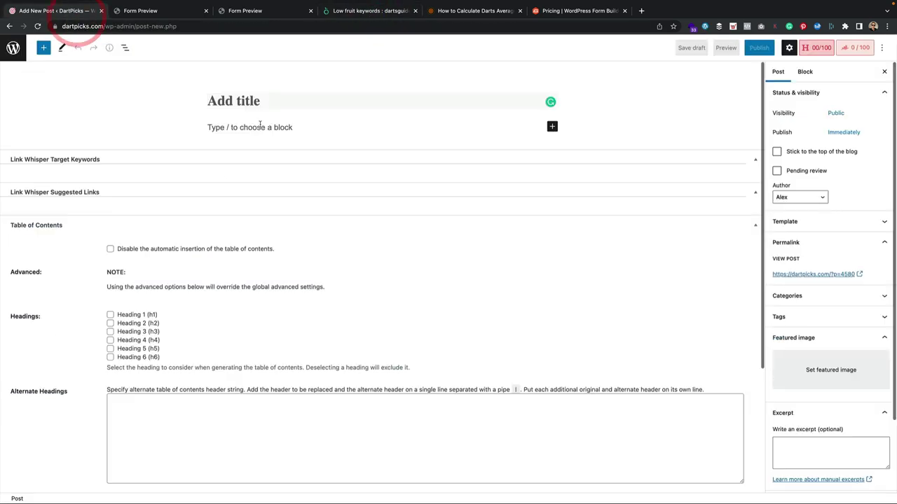
text(Darts )
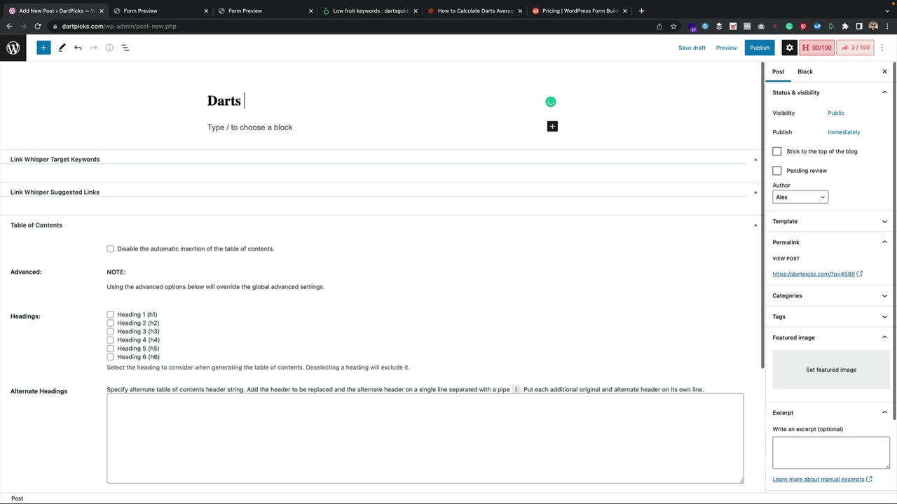
text(Averages Calculator)
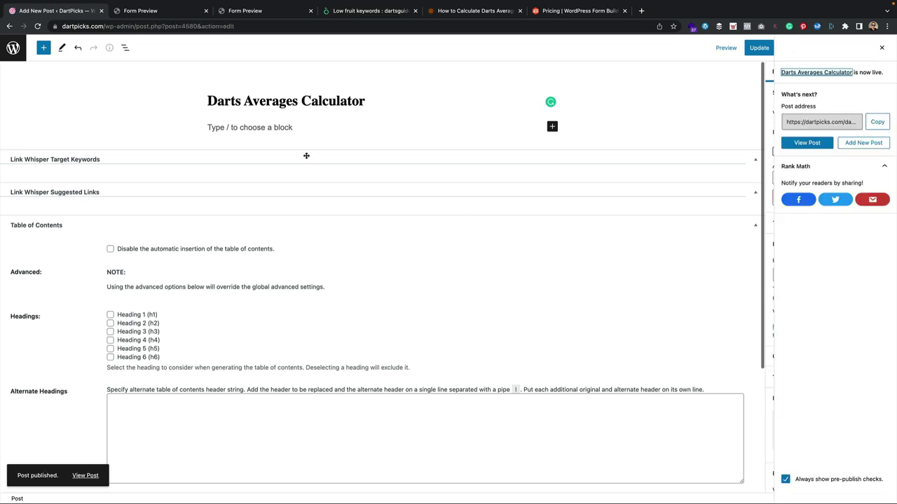
Insert a Gravity Forms block below the post title and select the Darts Averages Calculator form for it
click(278, 129)
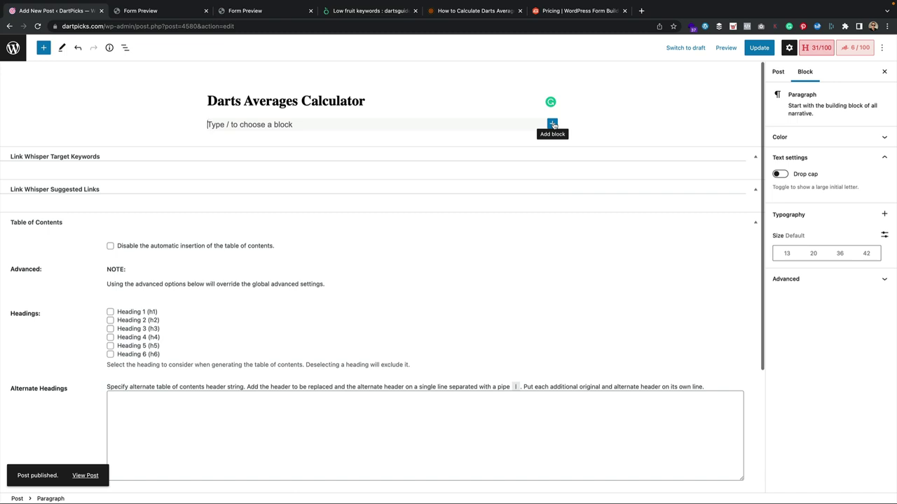
click(552, 124)
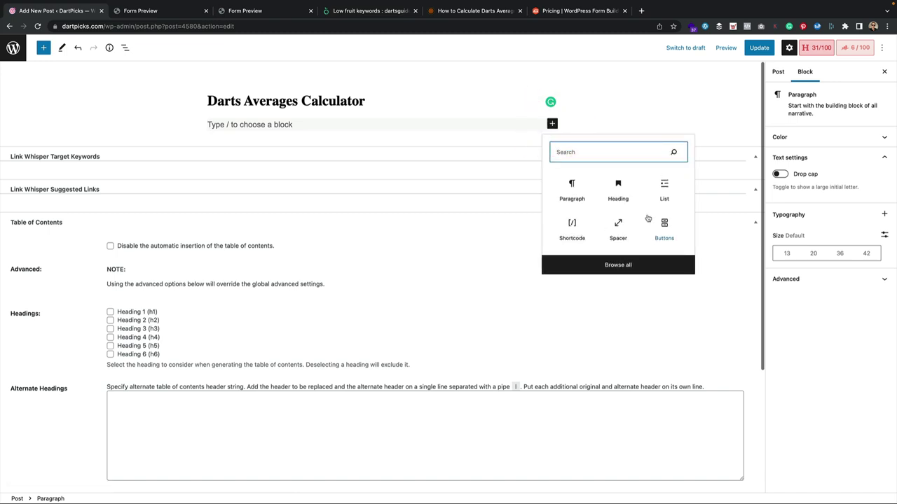
text(gravi)
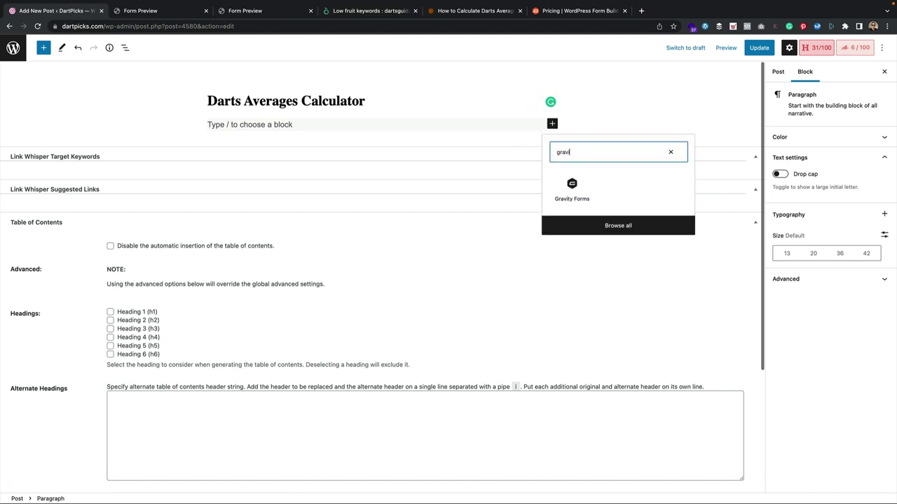
click(572, 185)
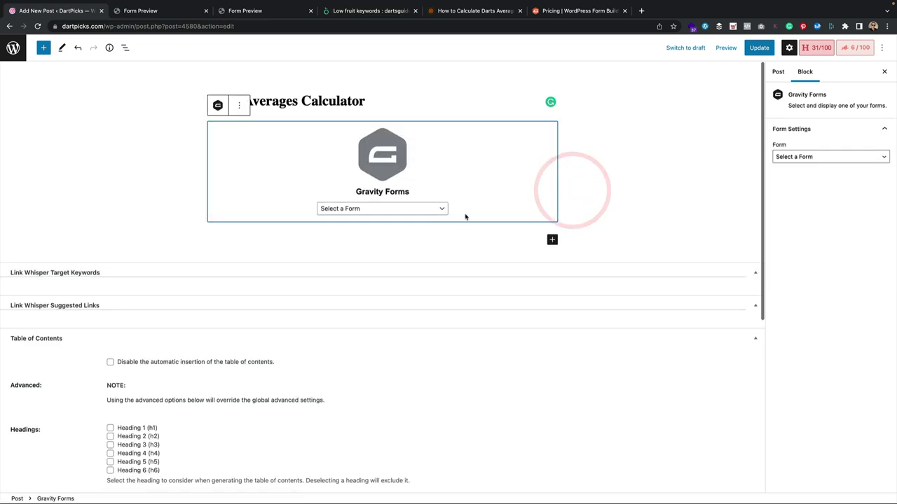
click(392, 208)
click(378, 229)
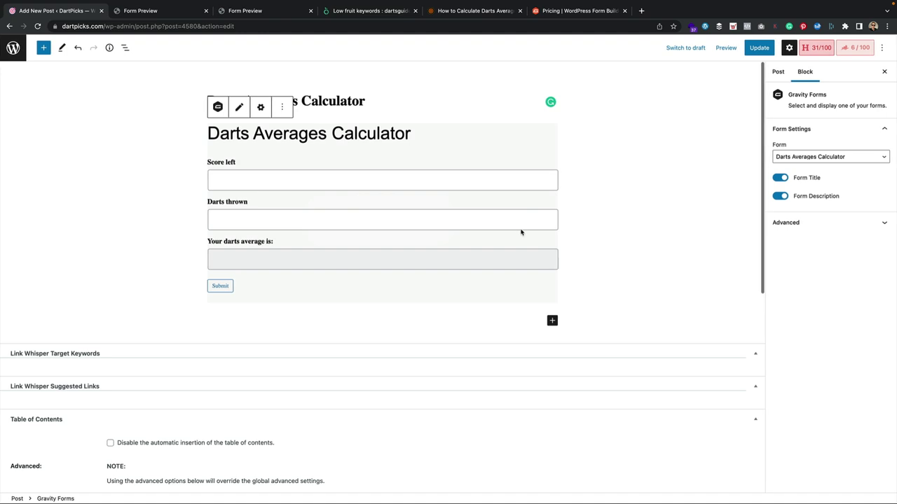
Turn off the embedded form's title and description, update the post and view it on the site
click(781, 178)
click(781, 196)
click(758, 48)
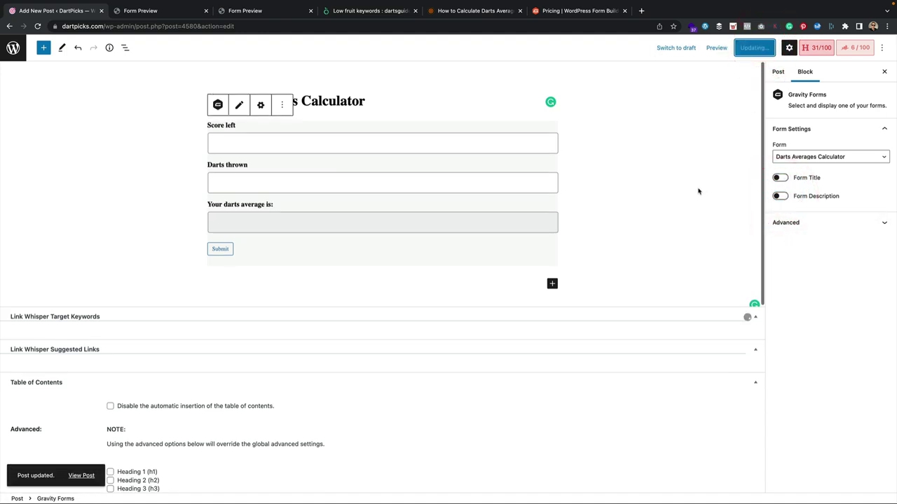
click(82, 476)
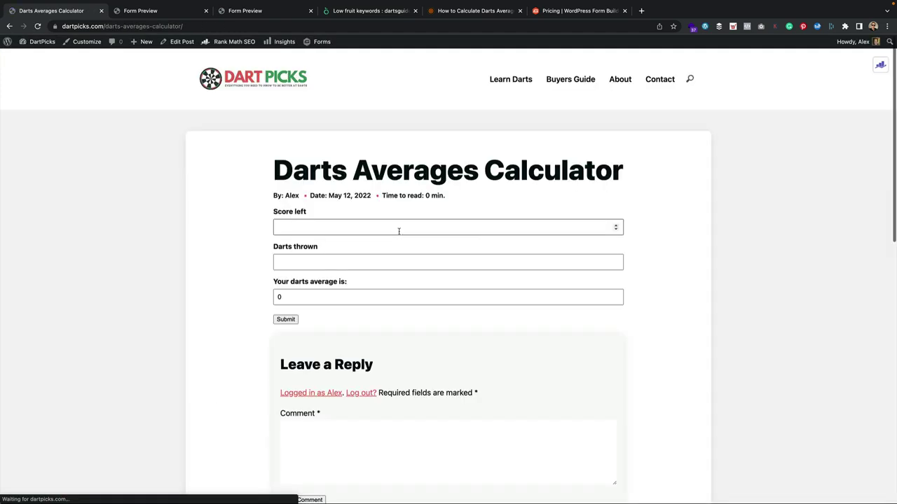
Test the published calculator, ending with 1 as score left and 100 darts thrown, submit it and go back to the form
click(348, 229)
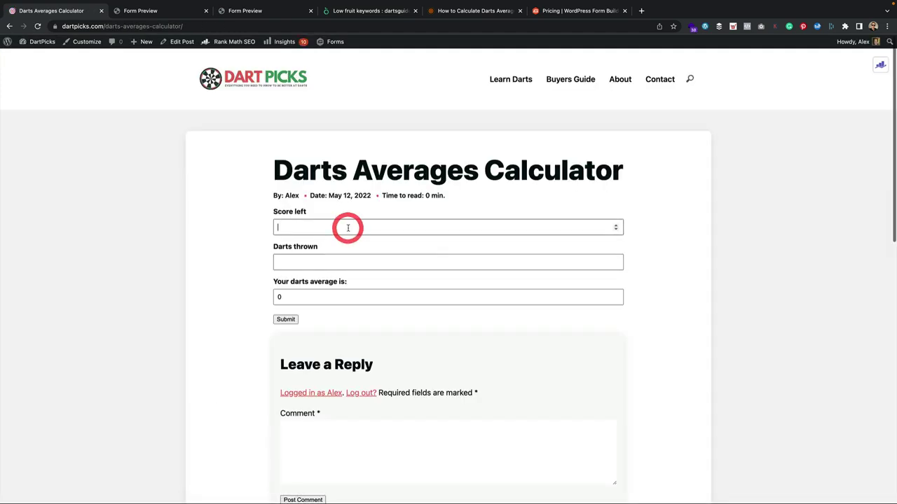
text(4)
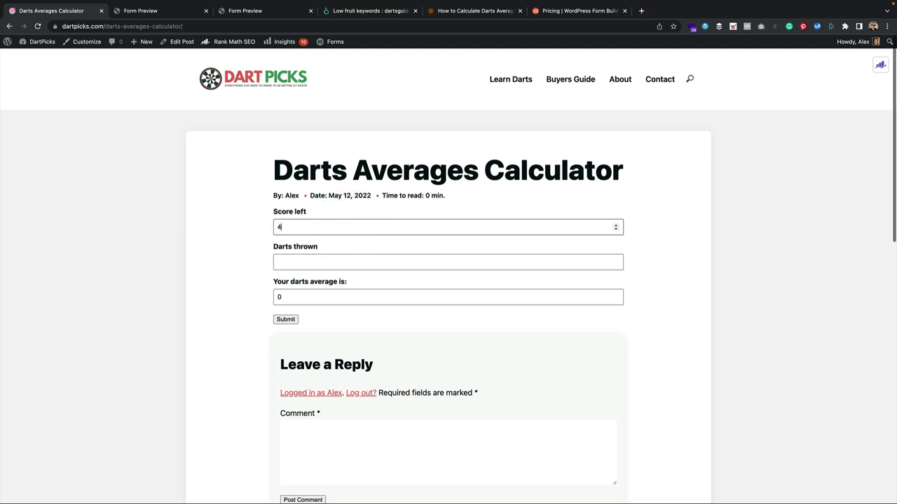
text(00)
key(Tab)
click(295, 321)
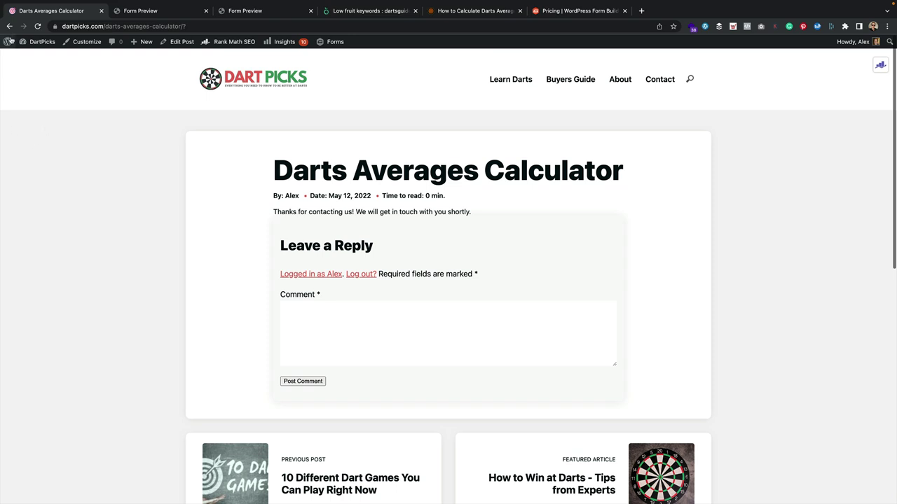
click(9, 25)
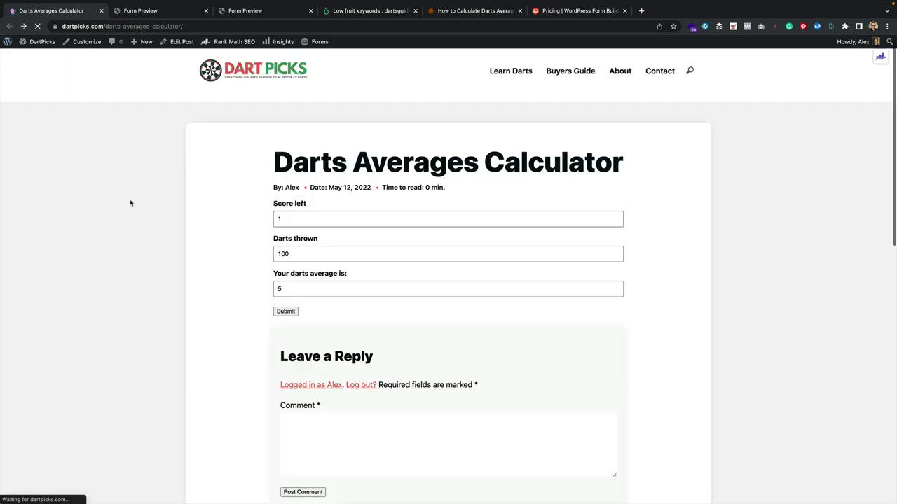
Inspect the calculator's Submit button in the browser developer tools to locate its HTML element
right_click(236, 160)
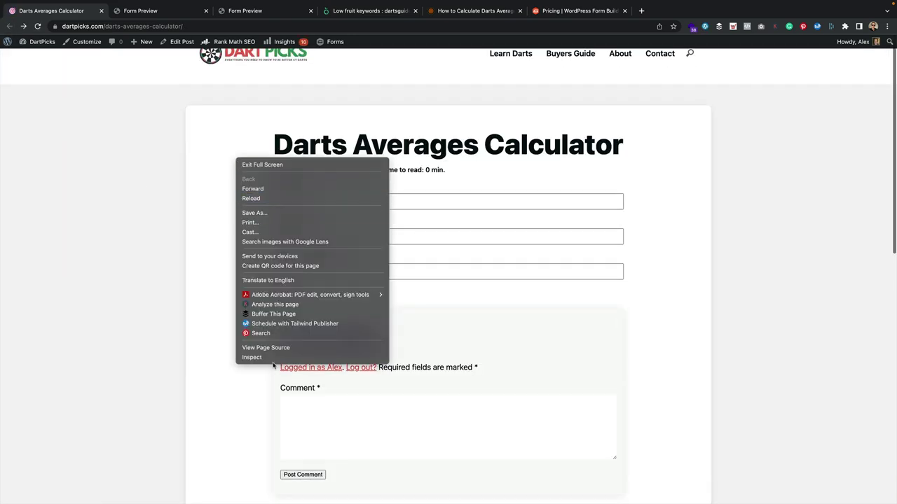
key(Return)
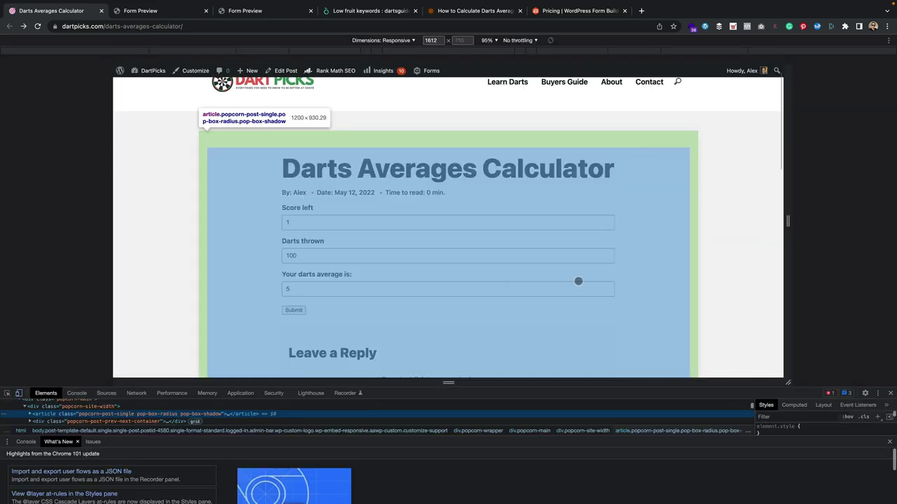
scroll(735, 230, down, 1)
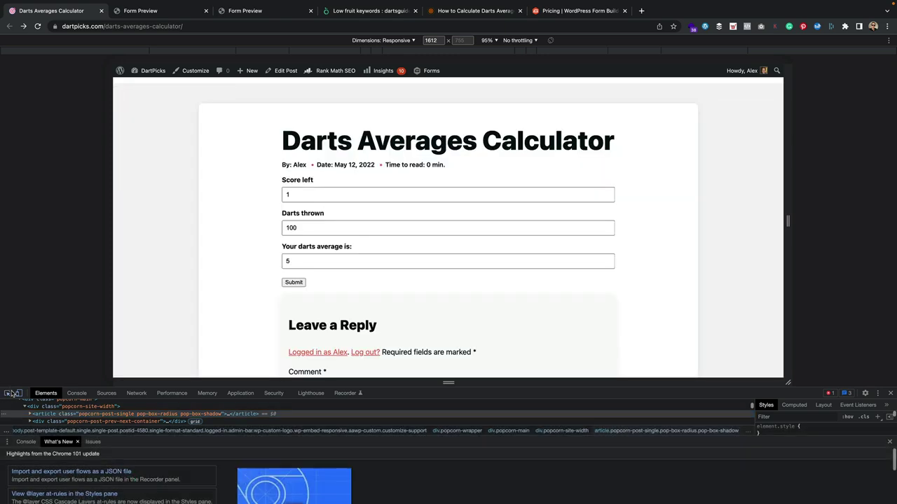
click(7, 393)
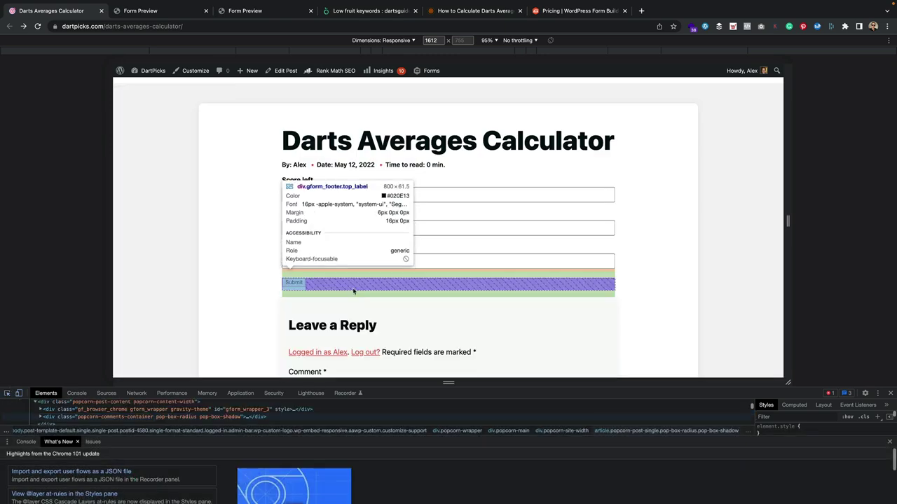
click(302, 286)
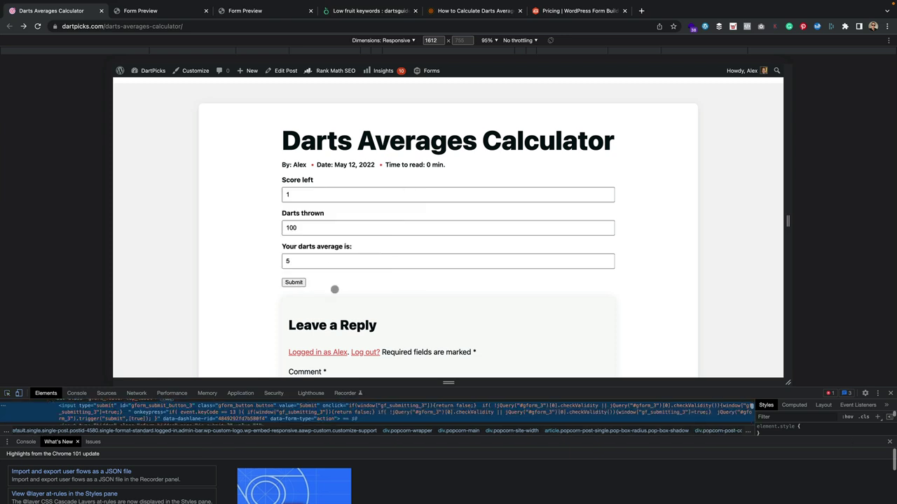
Add a temporary style rule with display: none for input#gform_submit_button_3 in the inspector and close the developer tools
click(890, 443)
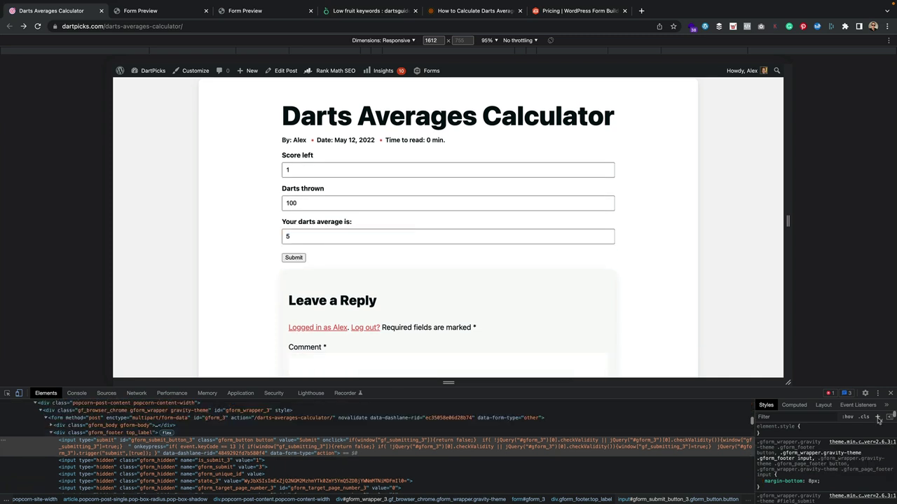
click(878, 418)
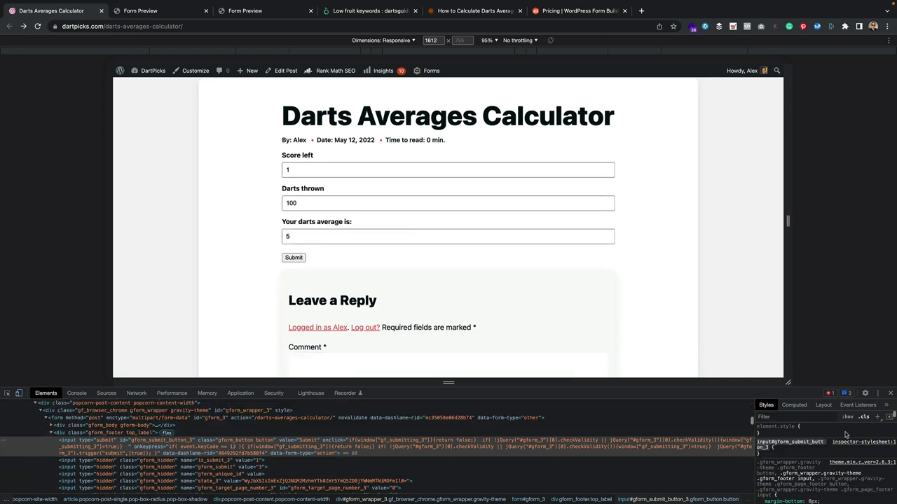
click(778, 453)
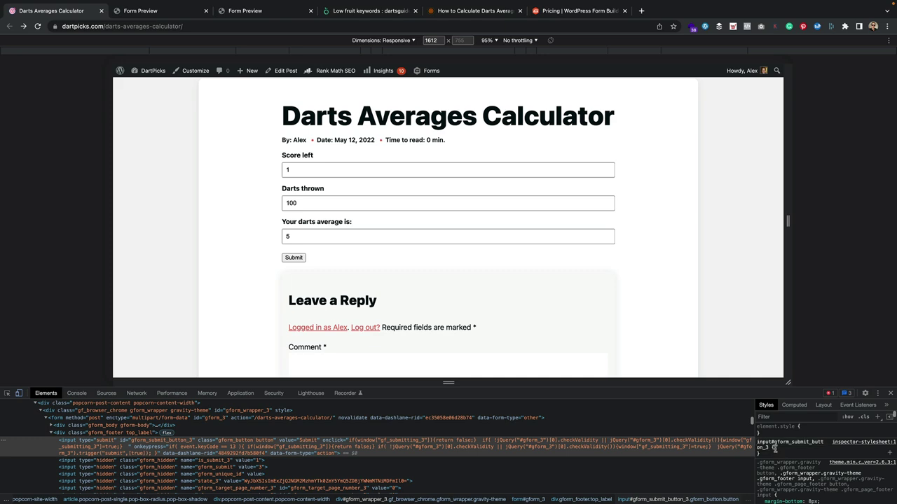
click(778, 453)
text(display)
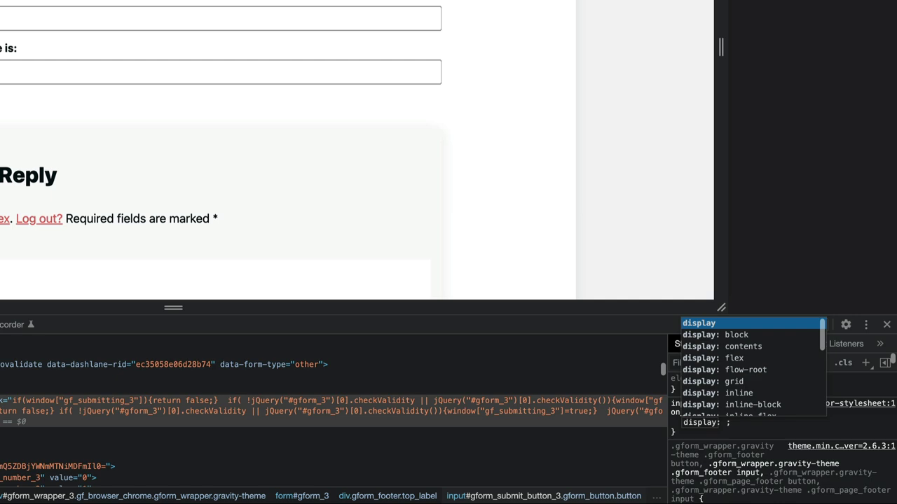
key(Tab)
text(none)
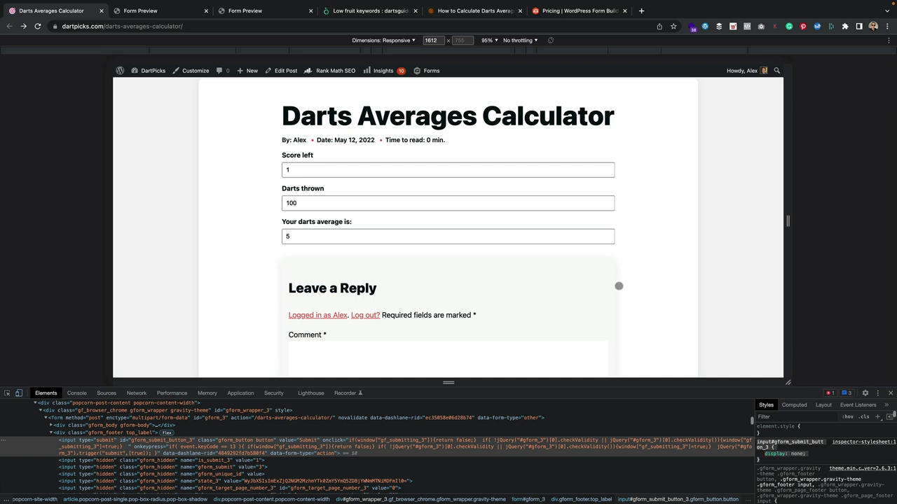
click(891, 393)
scroll(231, 105, up, 3)
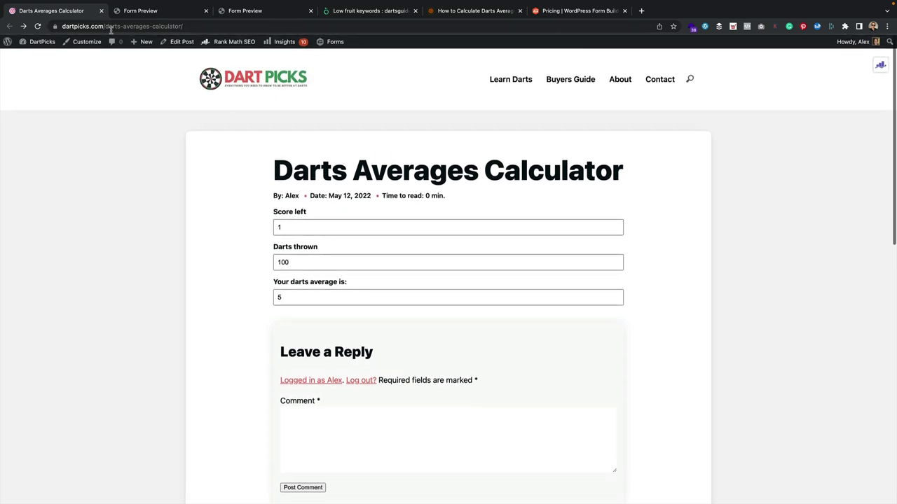
Add the rule input#gform_submit_button_3 { display: none; } to the site's Additional CSS, publish it and leave the customizer
click(90, 44)
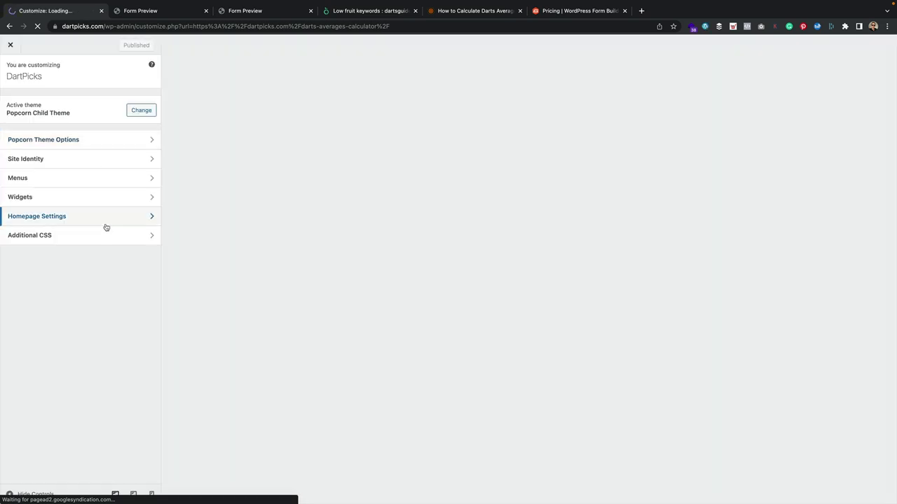
click(103, 234)
click(54, 307)
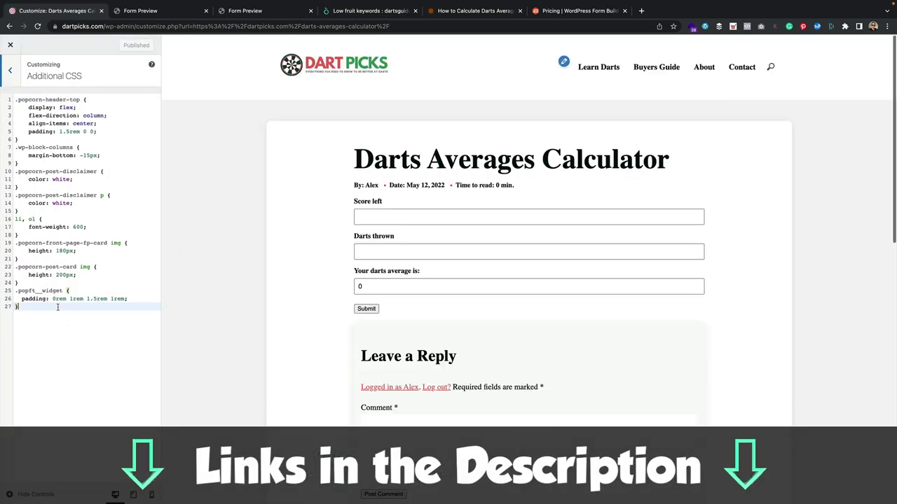
text(input#gform_submit_button_3 {     display: none; })
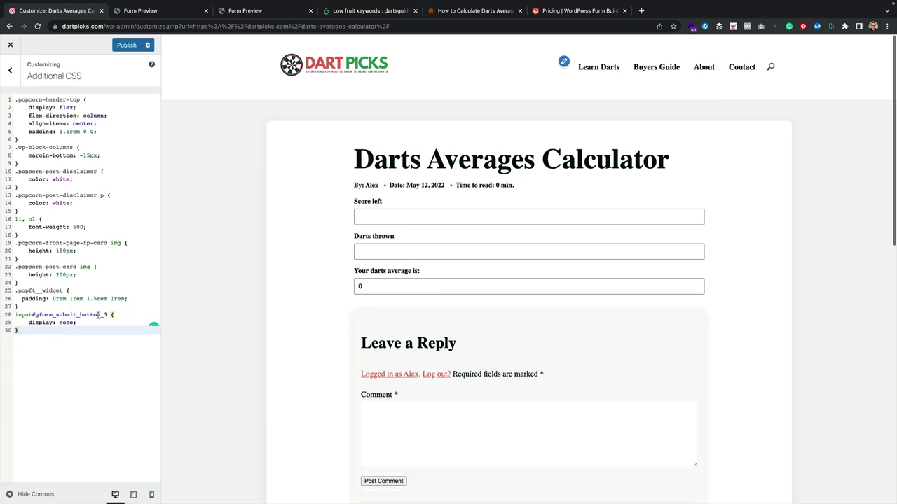
click(126, 45)
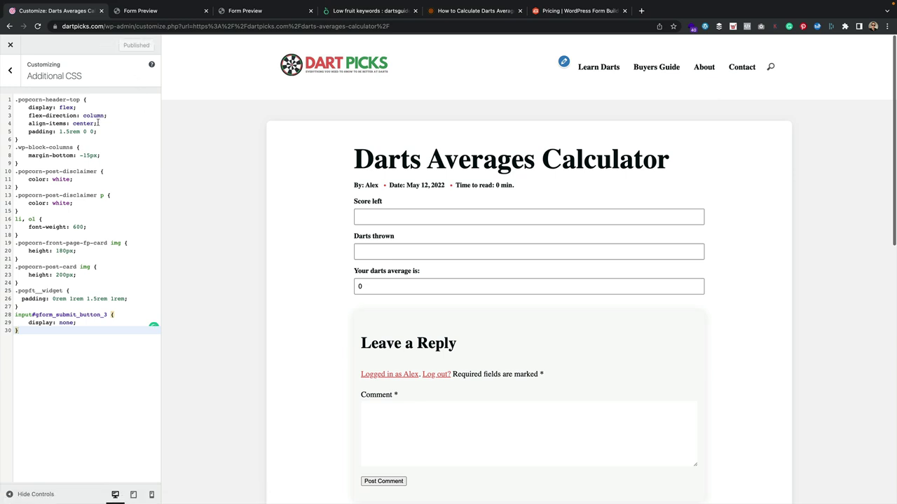
click(9, 45)
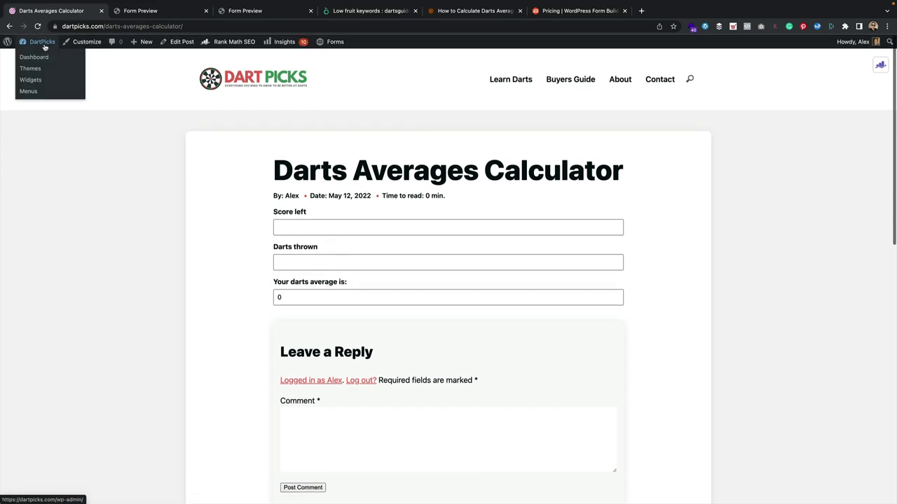
Open the Gravity Forms list in the WordPress admin to check the Darts Averages Calculator's form ID
click(44, 44)
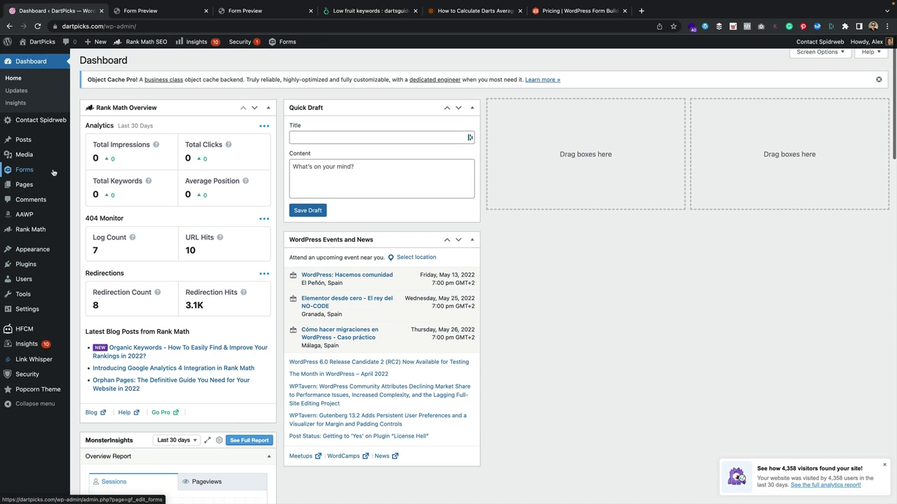
mouse_move(53, 172)
click(89, 175)
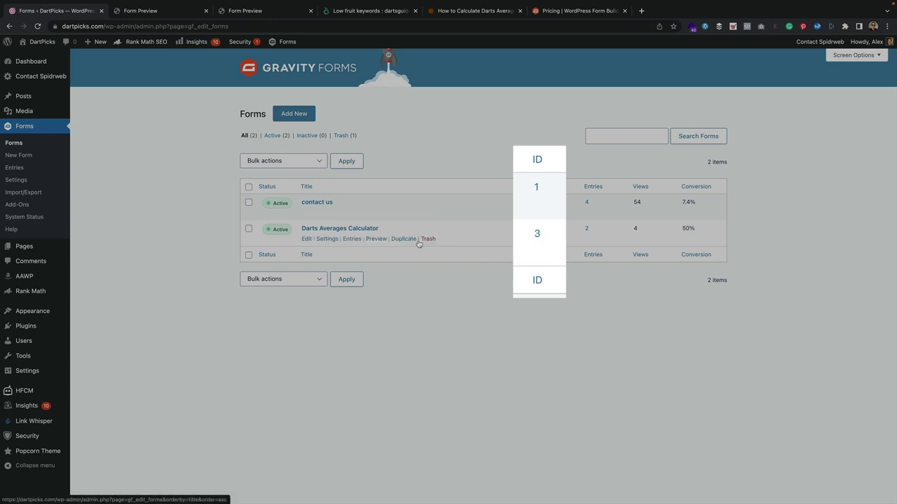
Open the Darts Averages Calculator post from the site's homepage and test it with 401 as score left and 3 darts thrown
click(42, 42)
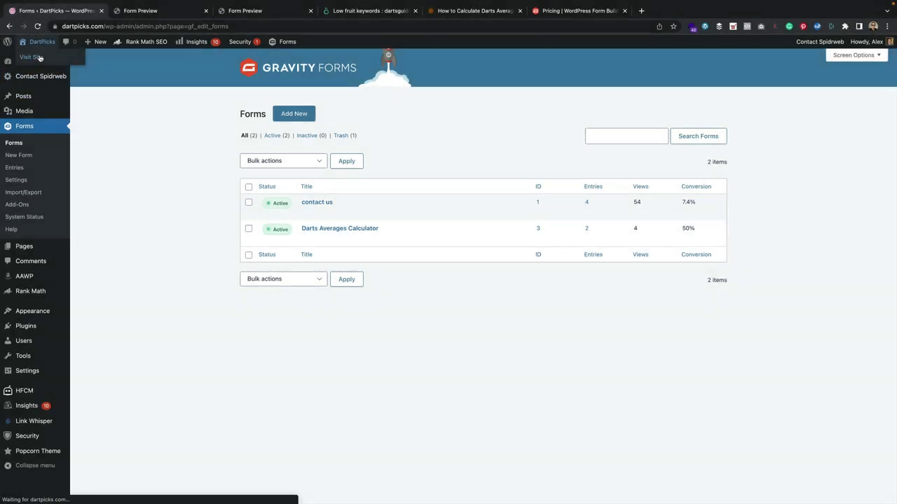
scroll(283, 349, down, 5)
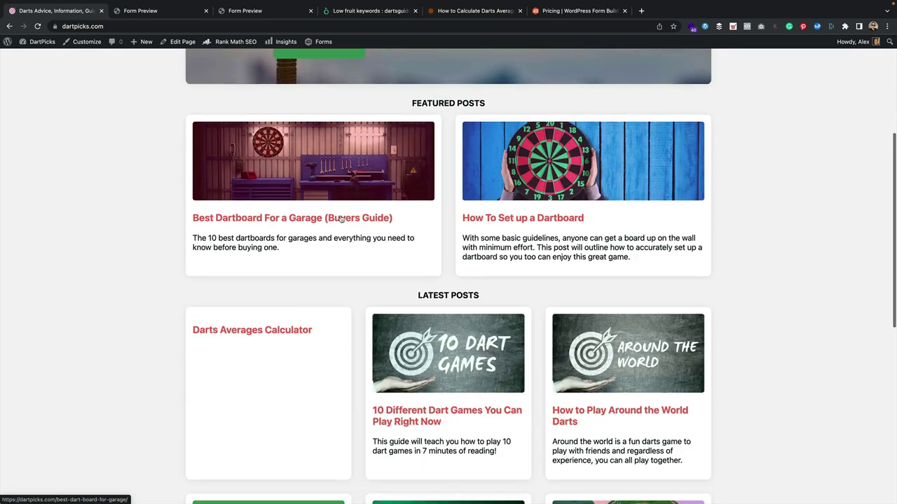
click(263, 376)
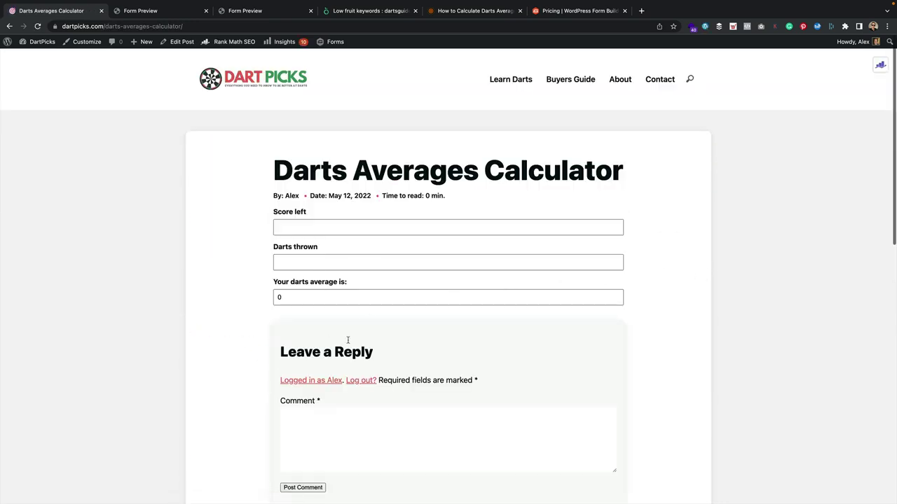
click(320, 221)
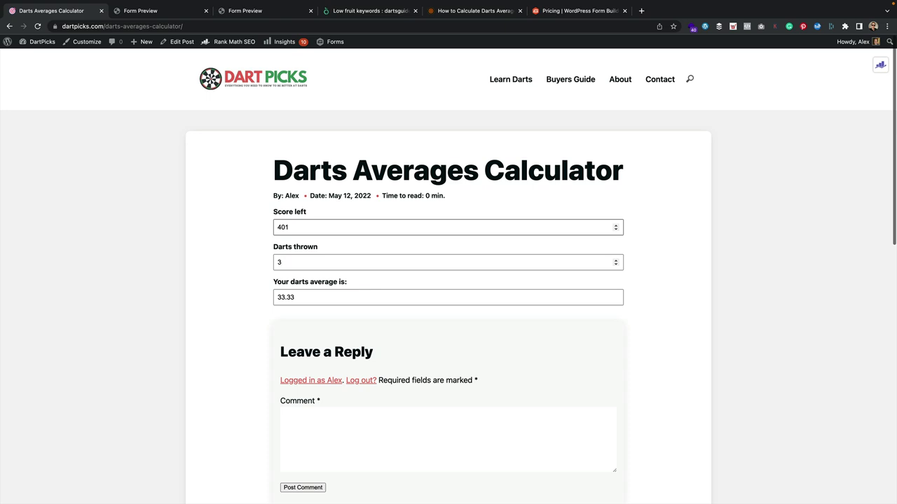
click(506, 264)
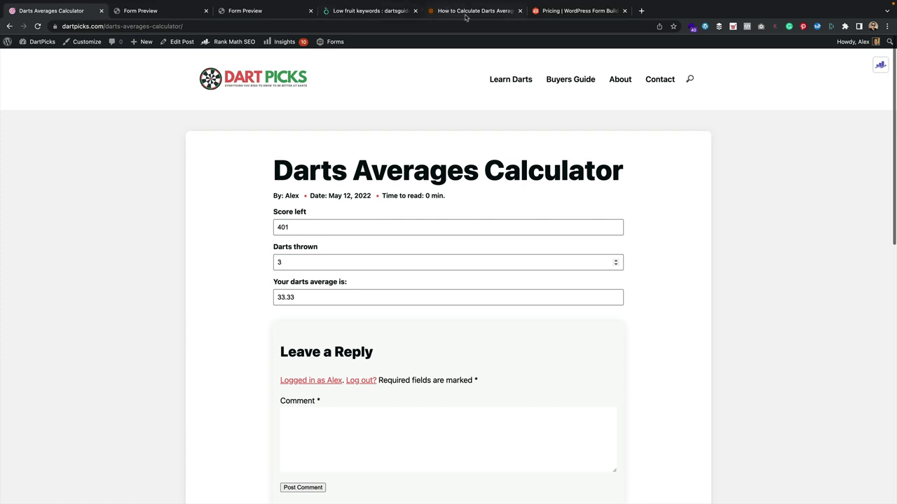
Examine the dartsguide.net article on how to calculate darts averages
click(488, 12)
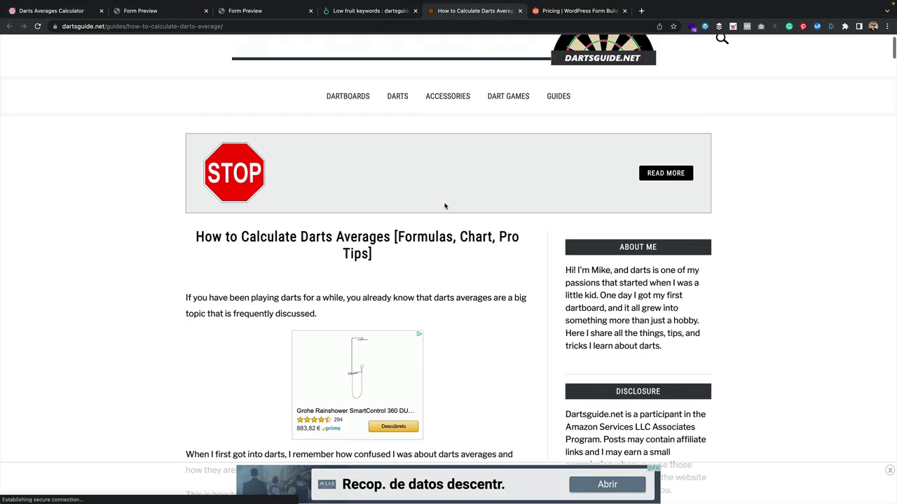
scroll(444, 204, down, 2)
scroll(444, 204, down, 2)
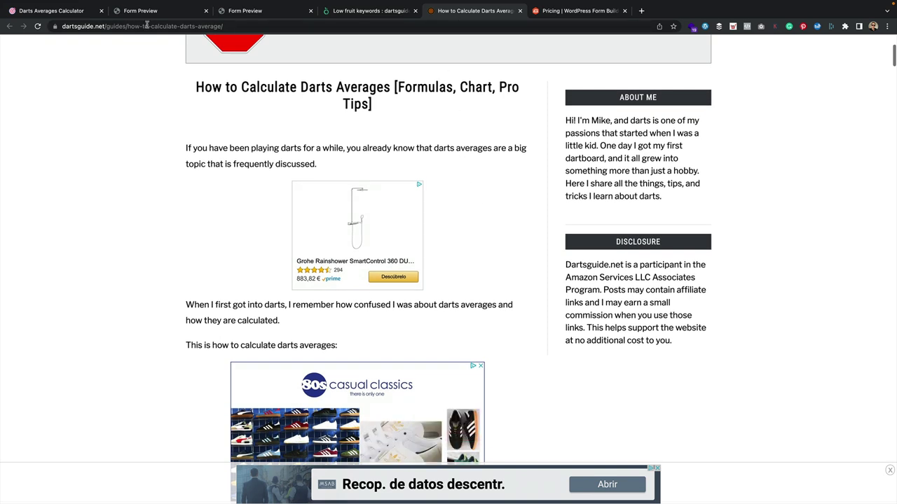
Close both Form Preview pages and the Low fruit keywords page
click(309, 11)
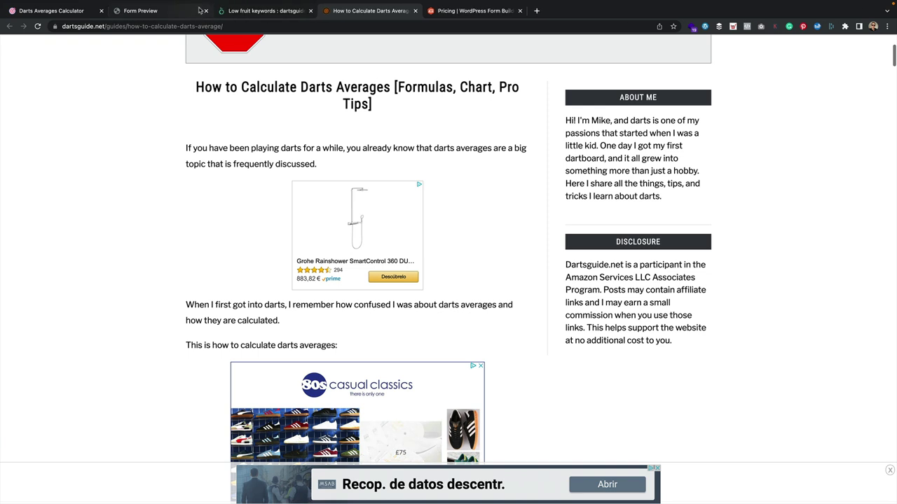
click(205, 10)
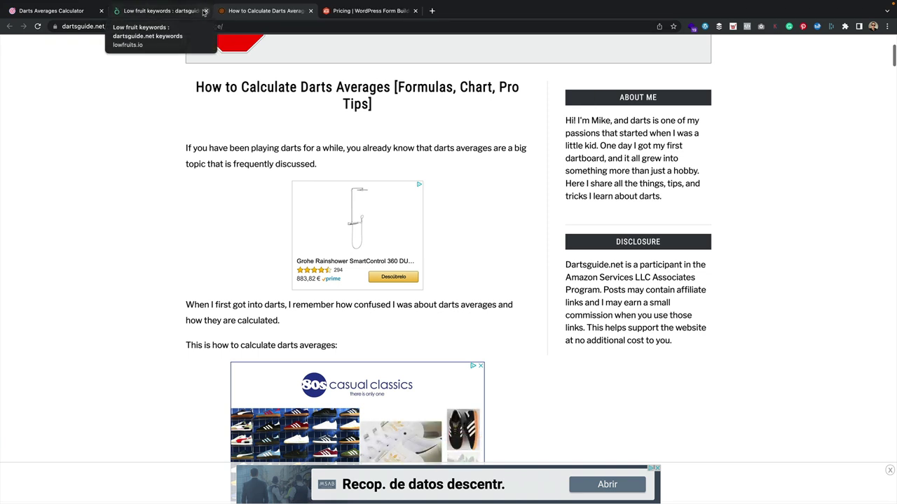
click(205, 10)
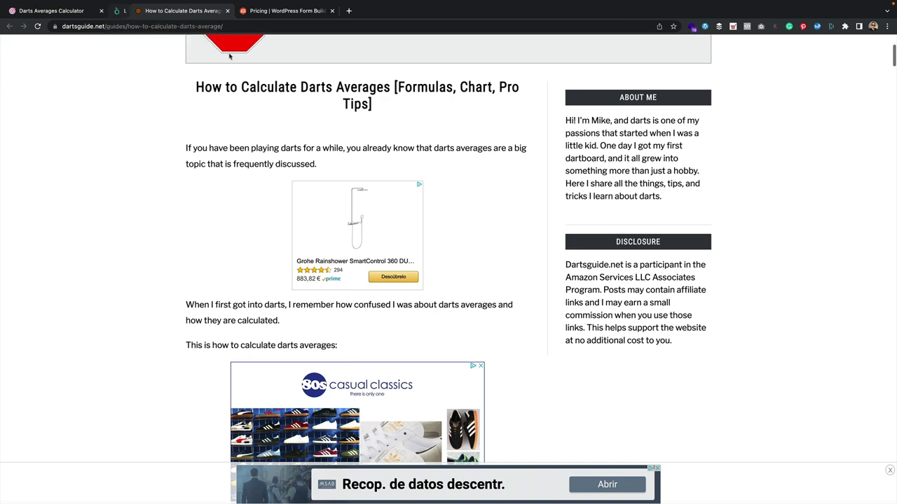
Go to jasper.ai in place of the Gravity Forms pricing page and log in to the Jasper dashboard
click(273, 13)
click(275, 25)
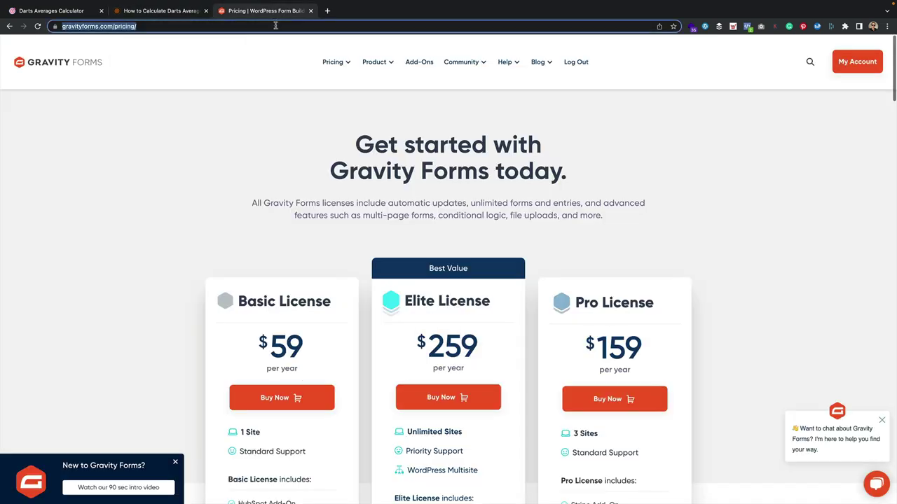
text(jasper.)
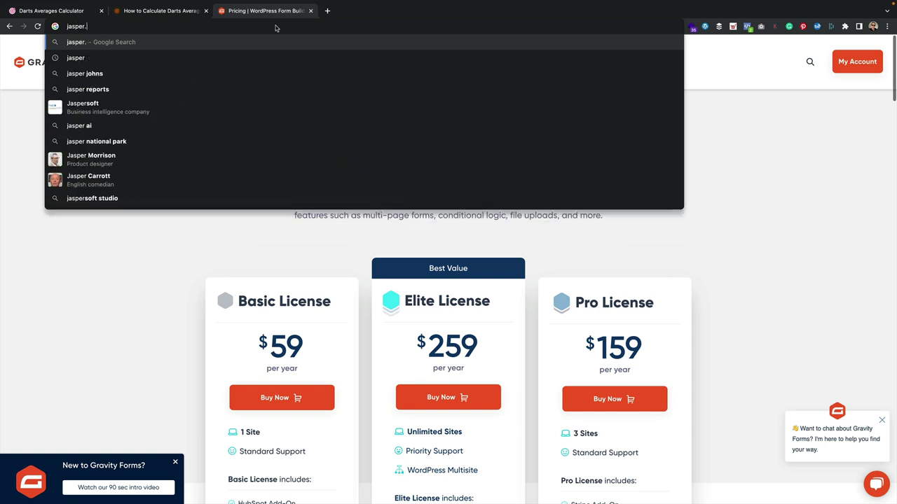
text(ai)
key(Return)
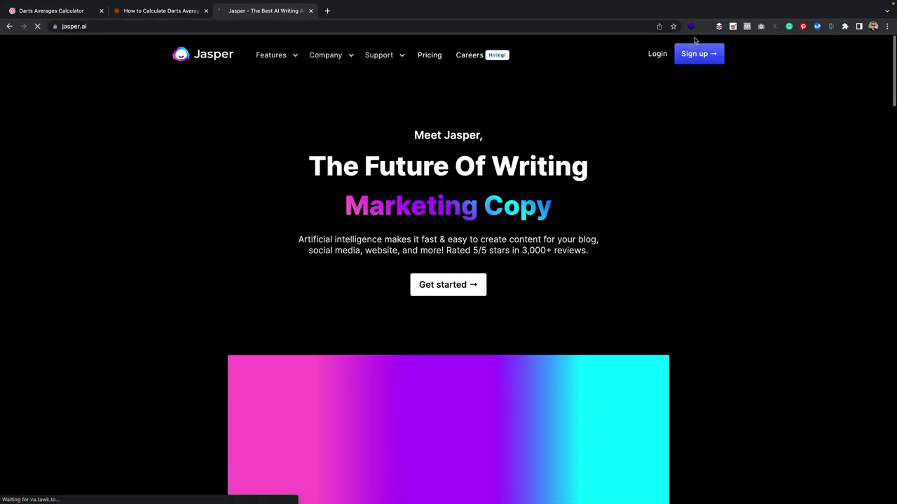
click(664, 57)
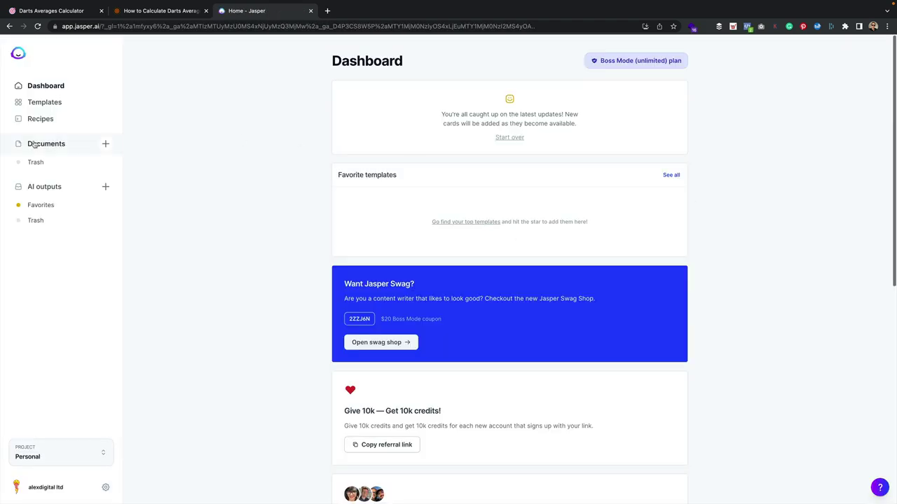
Create a new Jasper document from scratch and title it Darts Average Calculator
click(105, 145)
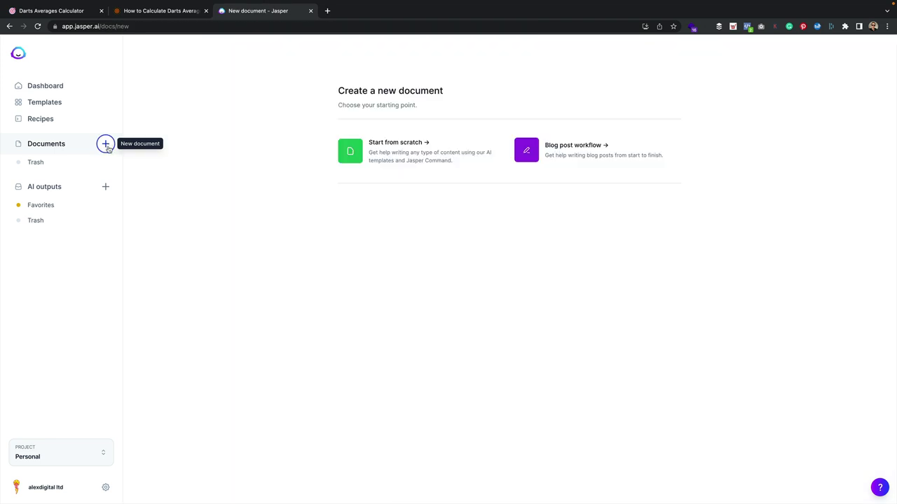
click(398, 147)
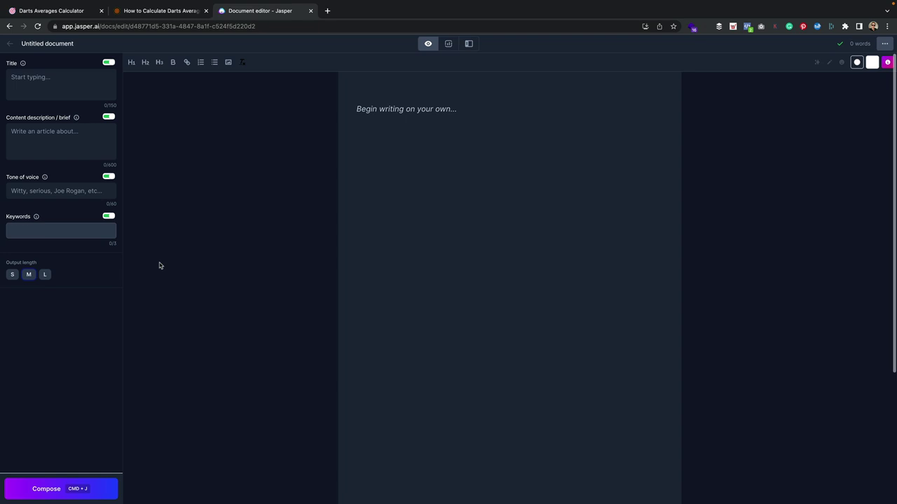
click(43, 45)
click(366, 138)
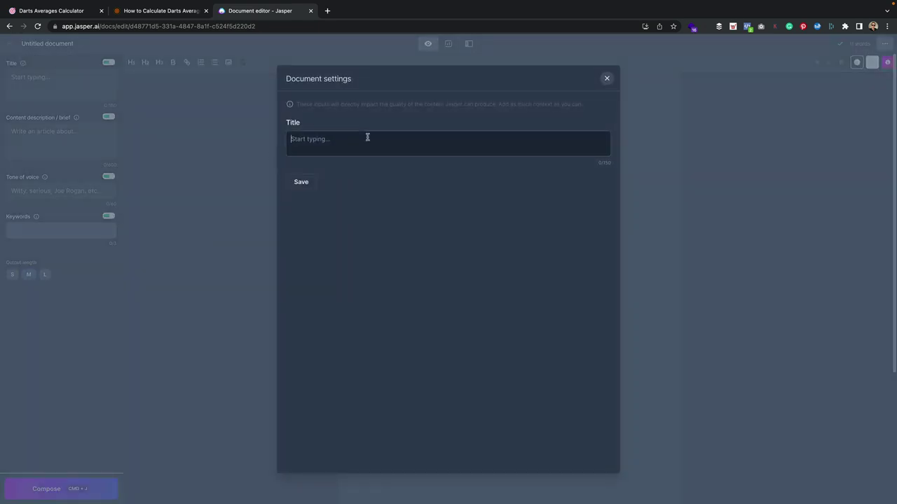
text(Darts Average Calculator)
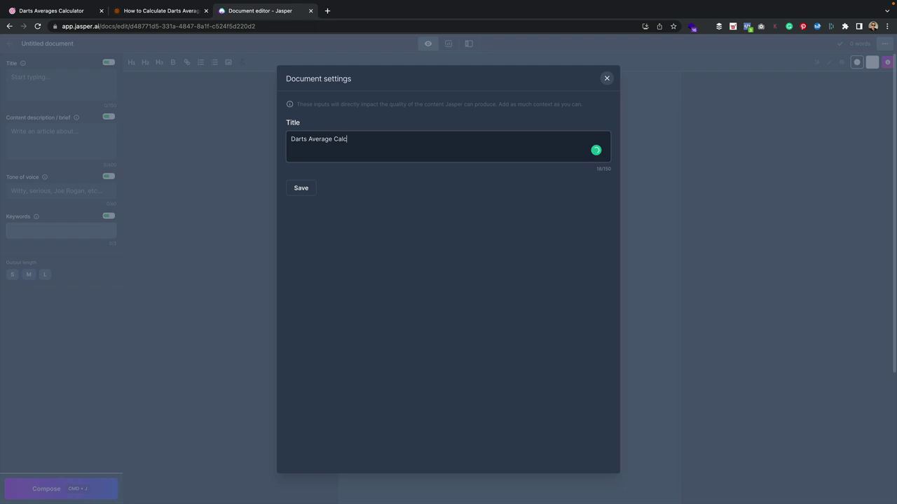
click(300, 191)
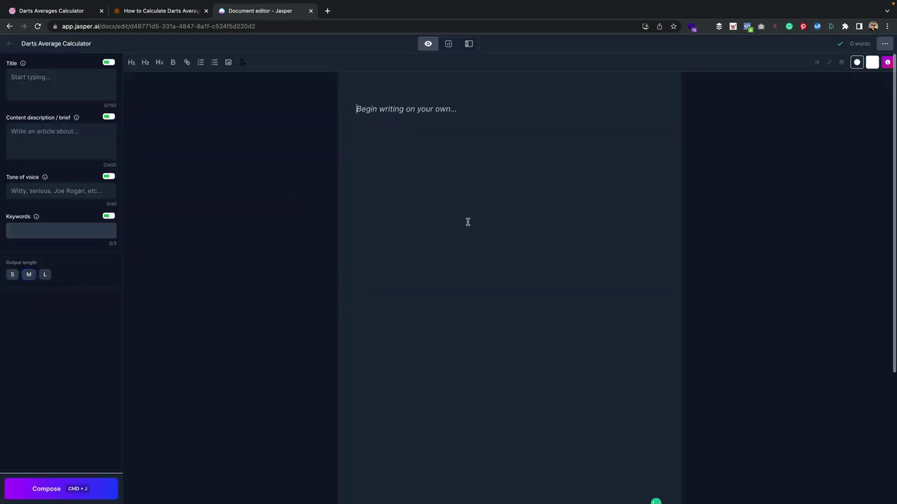
Write the prompt "write an introduction paragraph" in the document body and have Jasper generate the introduction from it
text(write an introdu)
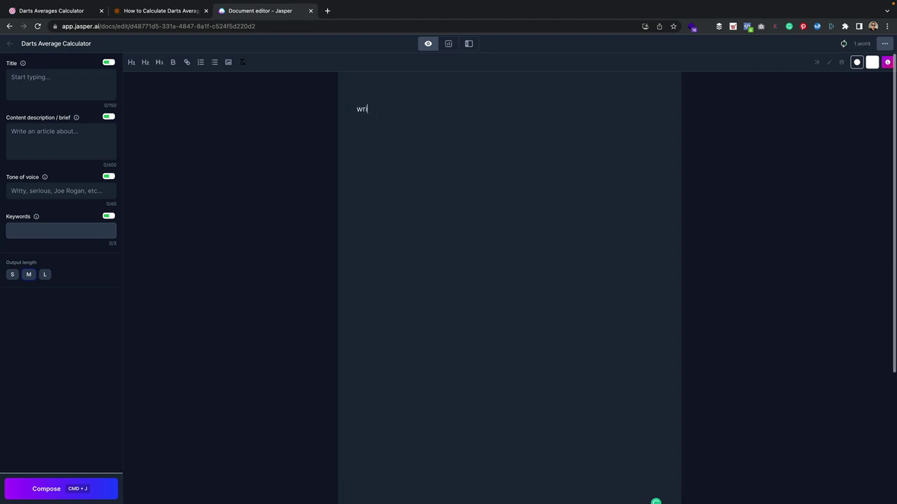
text(ctio)
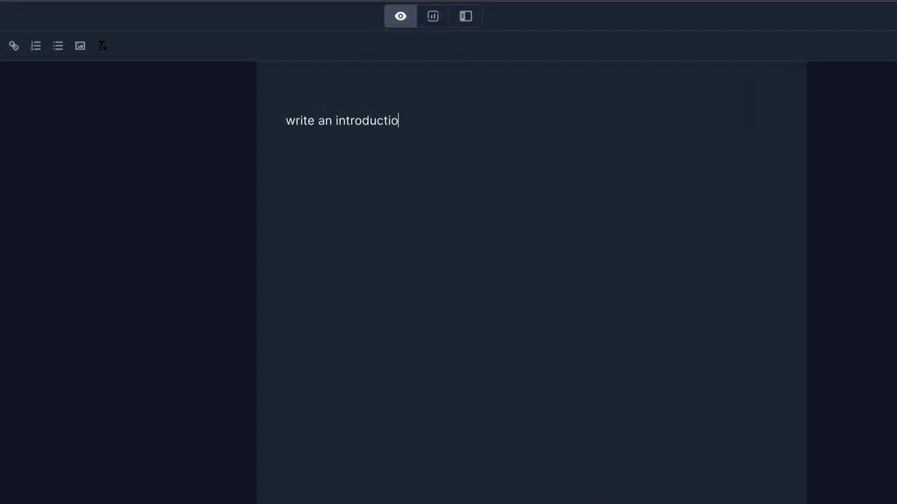
text(n paragraph)
key(ctrl+a)
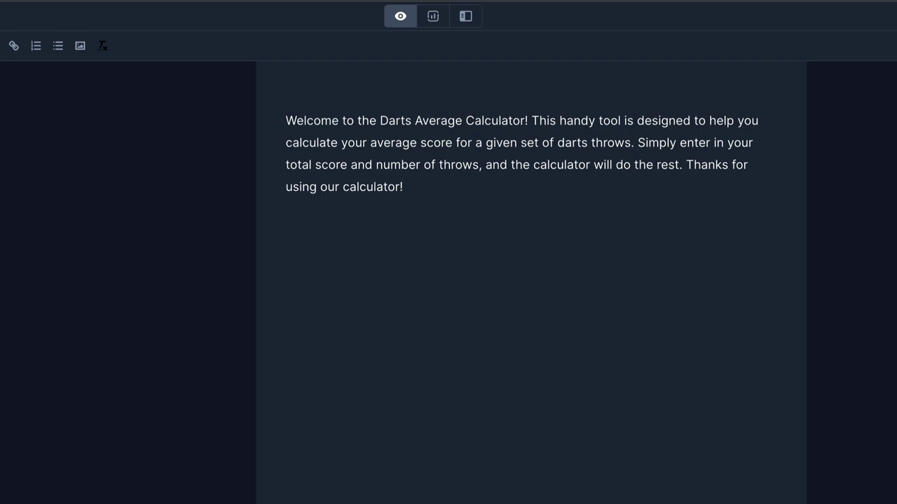
Delete the closing sentence "Thanks for using our calculator!" from the generated introduction
drag(421, 206, 234, 183)
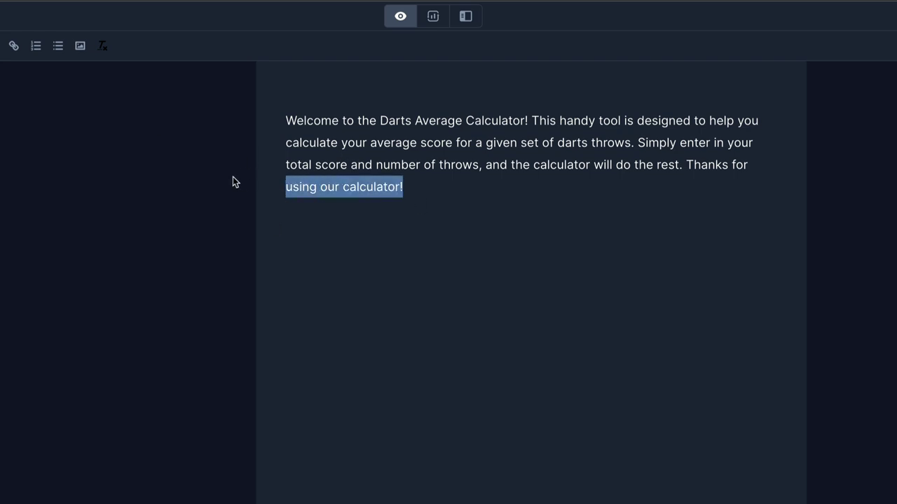
click(792, 176)
drag(793, 175, 685, 170)
key(BackSpace)
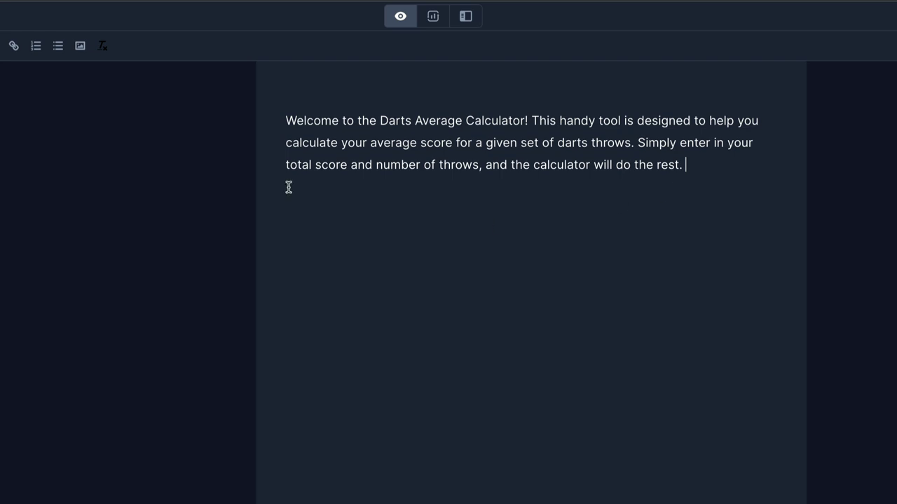
Insert "DartPicks.com" before "Darts Average Calculator" in the introduction's first sentence
click(376, 120)
text(Datr)
key(BackSpace)
key(BackSpace)
text(rt)
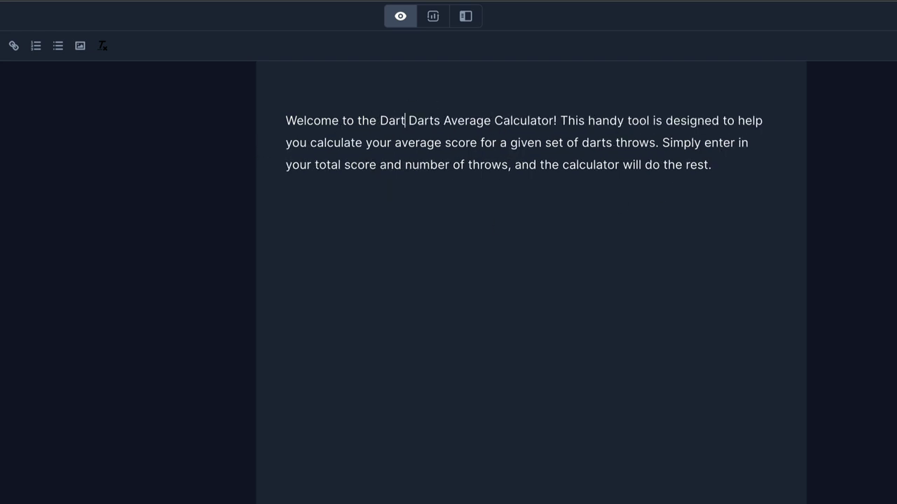
text(Picks)
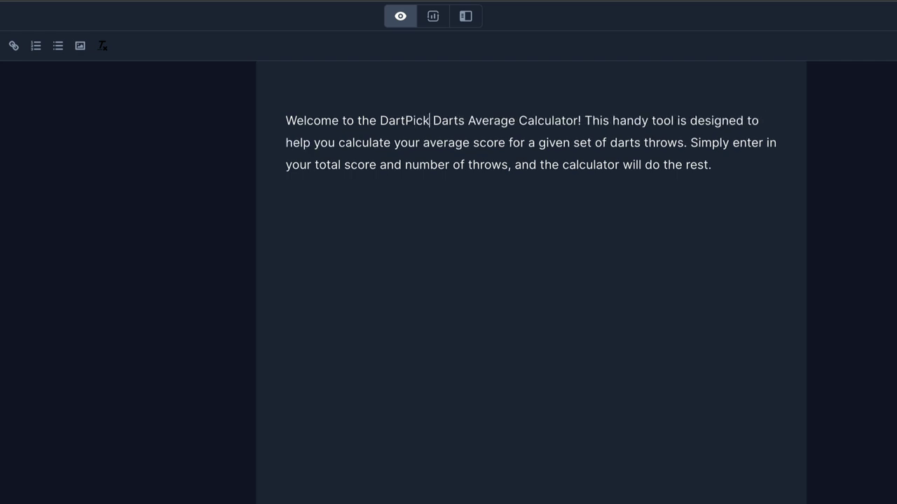
text(.com)
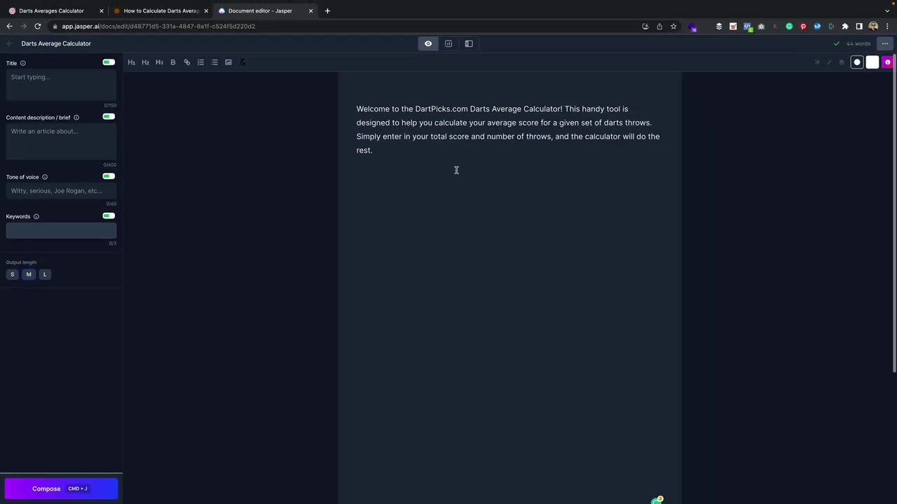
Check the calculator's field labels on the Dart Picks page and reword "total score" in the Jasper introduction as "score left"
click(70, 7)
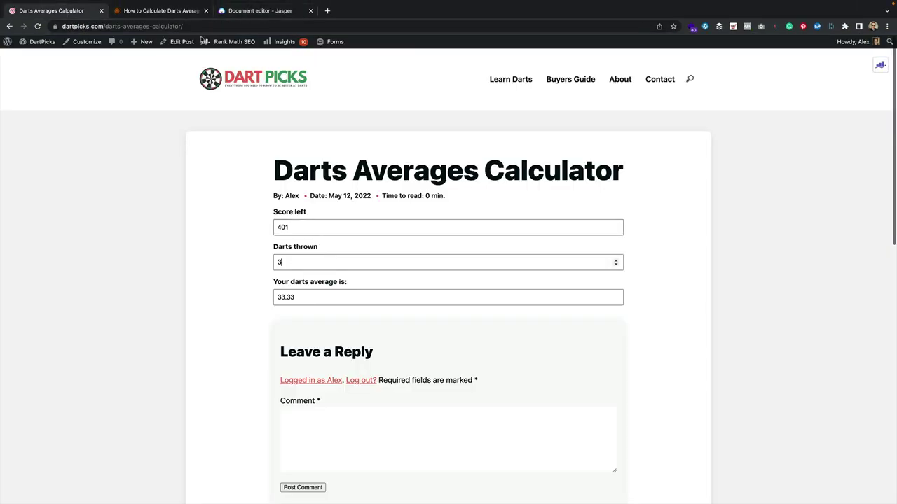
click(255, 12)
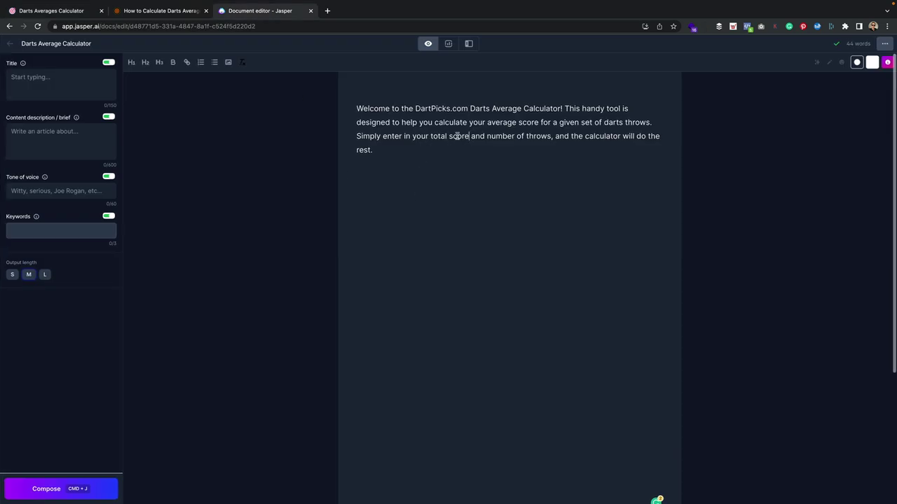
drag(469, 136, 412, 137)
key(super+j)
double_click(439, 136)
key(BackSpace)
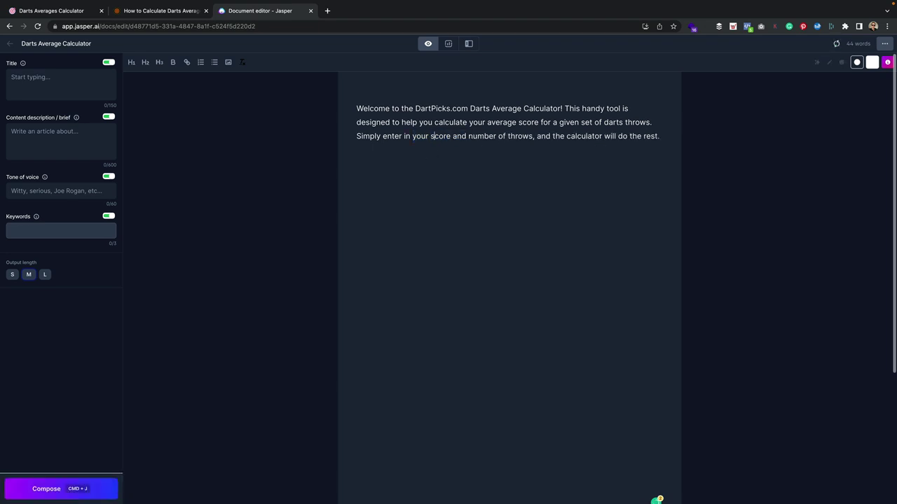
text(left)
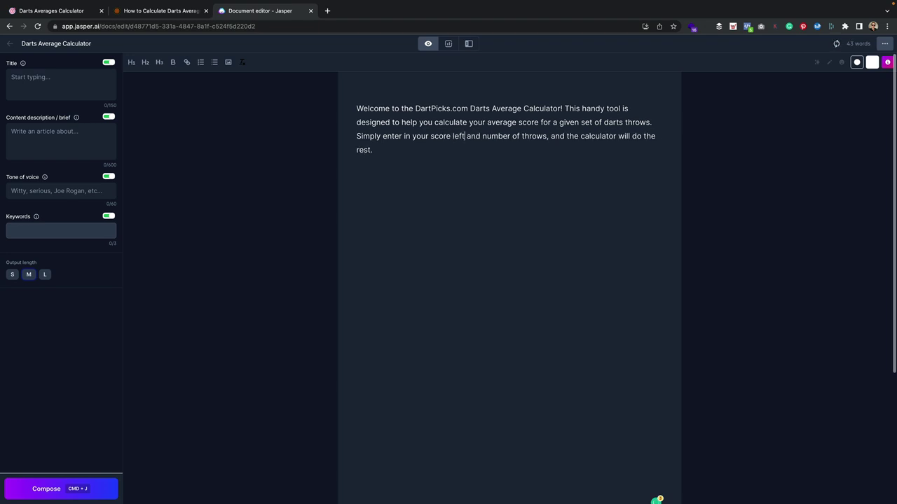
Copy the whole introduction from Jasper and open the Darts Averages Calculator post on Dart Picks for editing
key(super+a)
key(super+c)
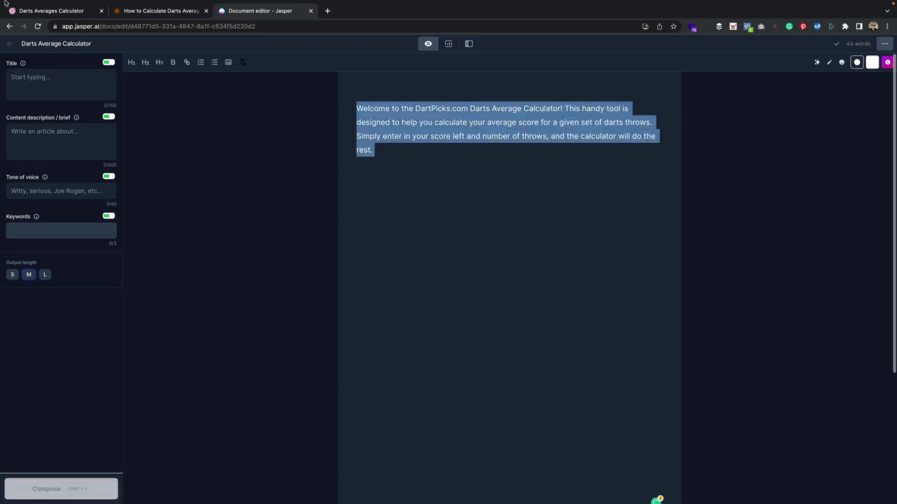
click(35, 11)
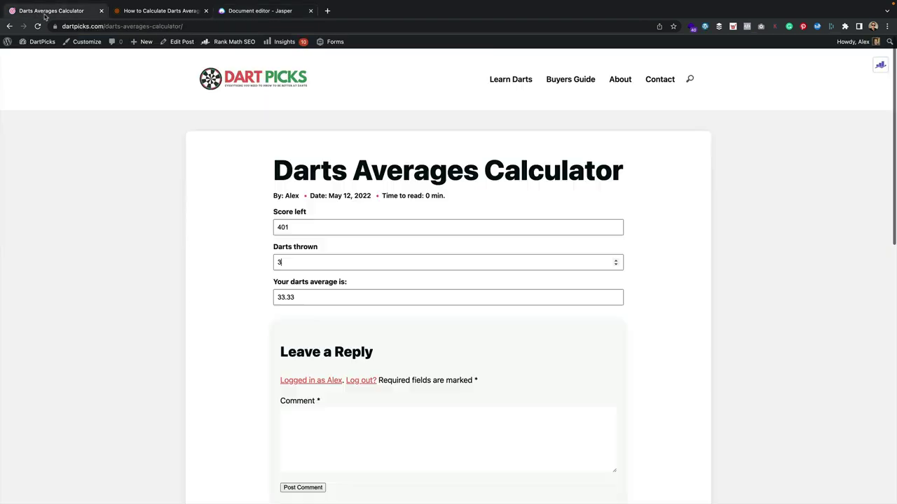
click(182, 41)
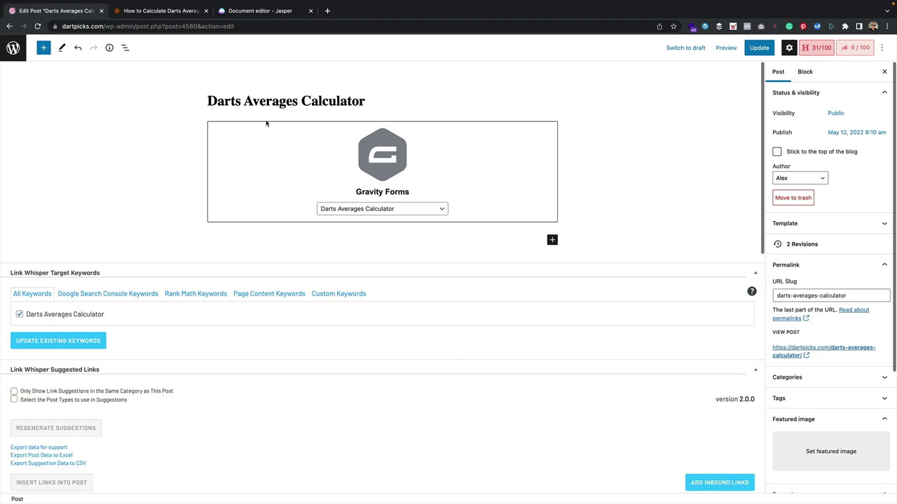
Paste the introduction into a new paragraph block and place it above the Gravity Forms block
click(552, 240)
click(571, 305)
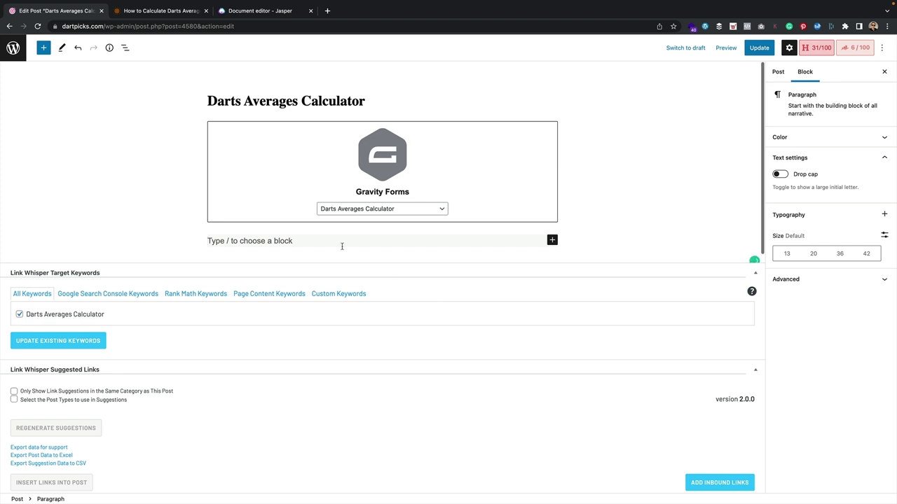
key(super+v)
key(ctrl+a)
key(BackSpace)
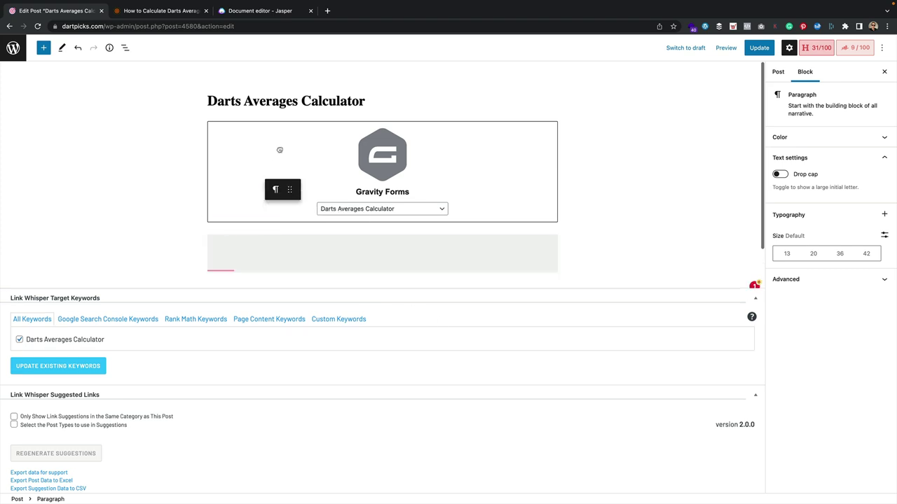
drag(270, 119, 270, 128)
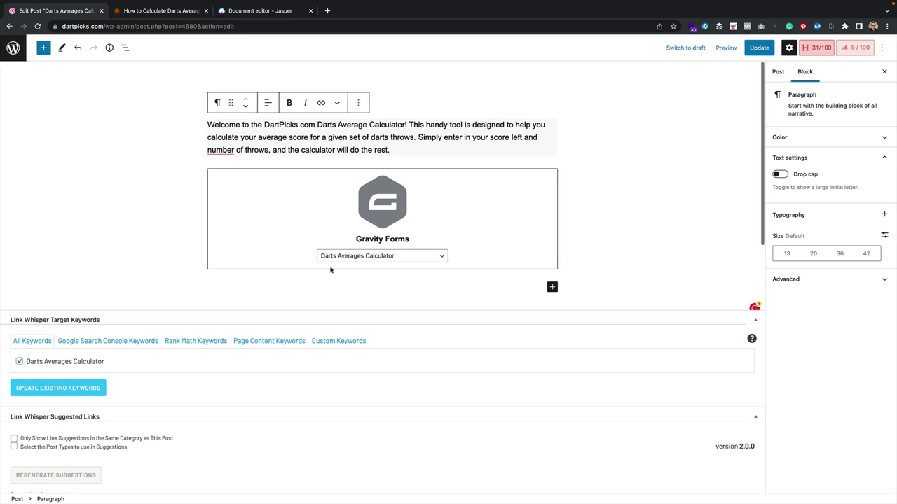
Insert a heading block reading "Darts Averages Calulator" between the introduction and the Gravity Forms block
click(433, 171)
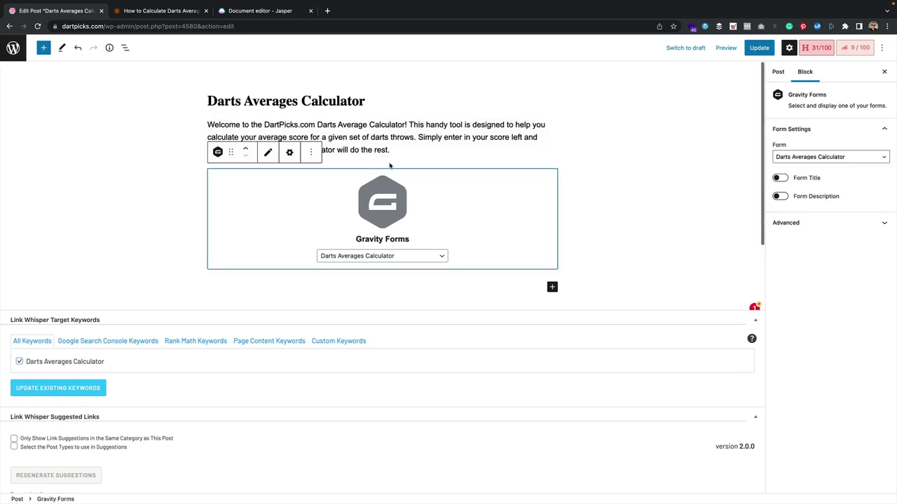
click(421, 137)
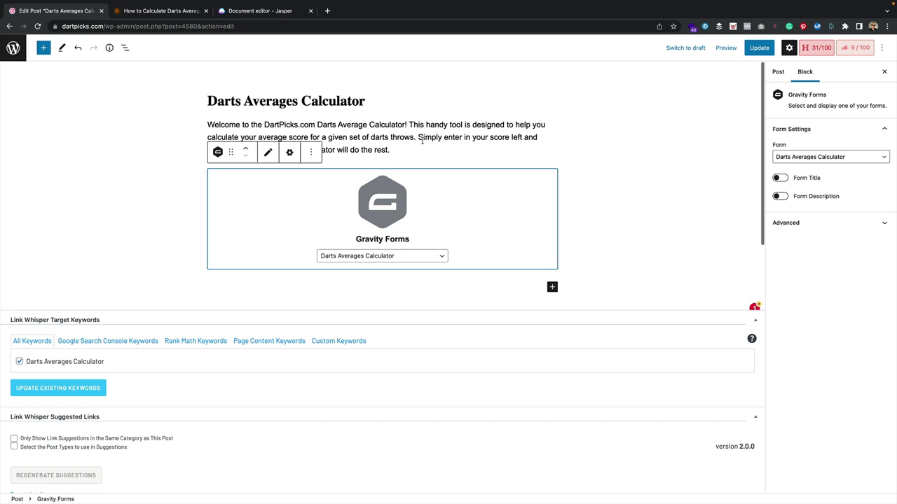
click(383, 165)
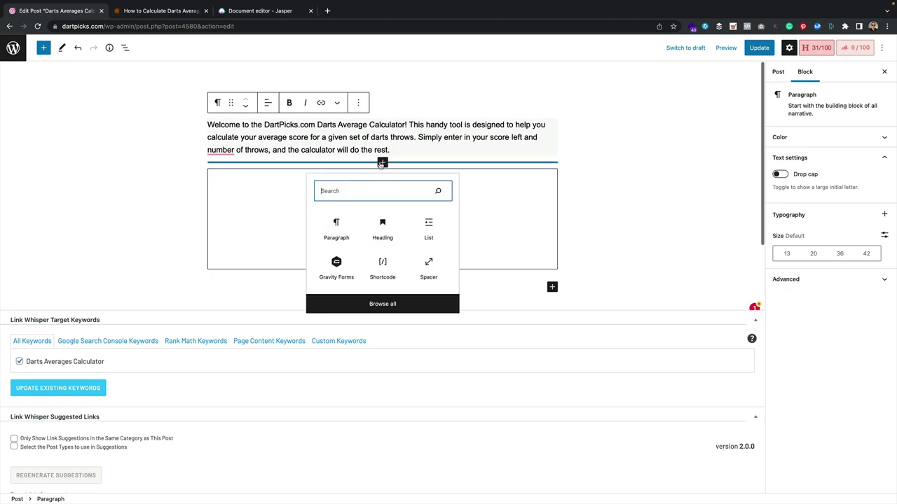
click(382, 233)
text(Da)
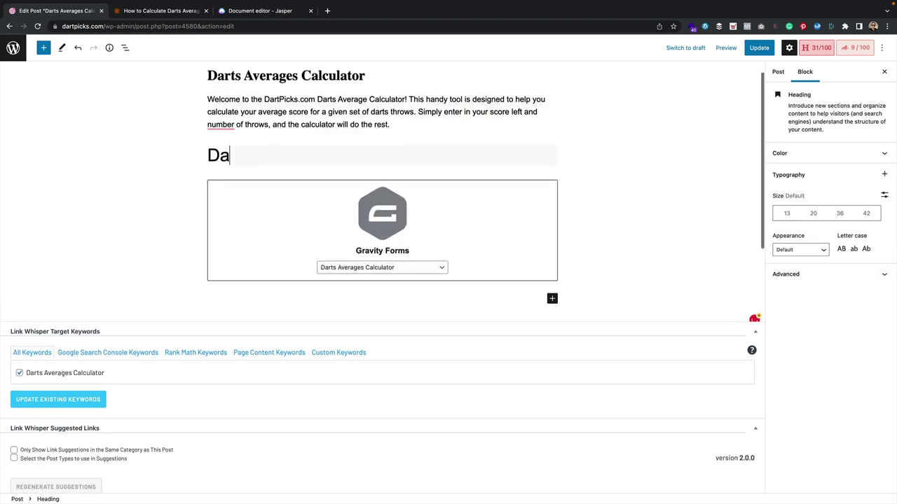
text(rts Average)
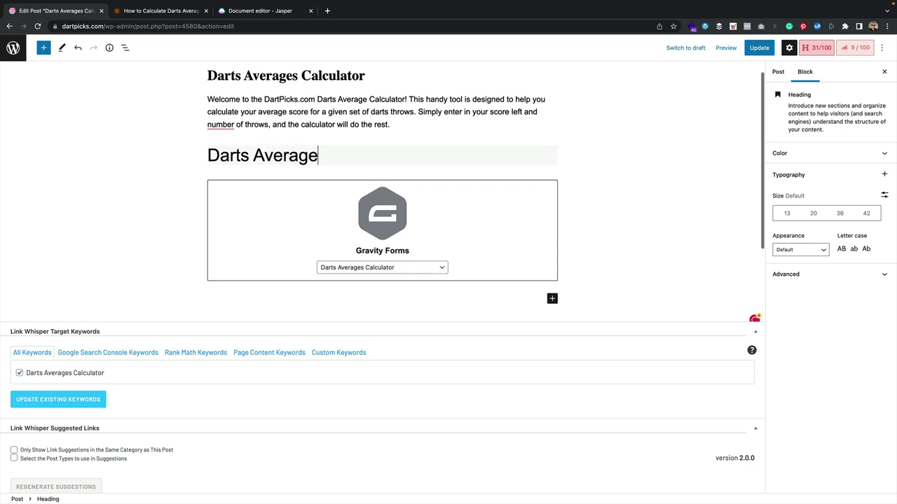
text(s Ca)
text(c)
text(ulator)
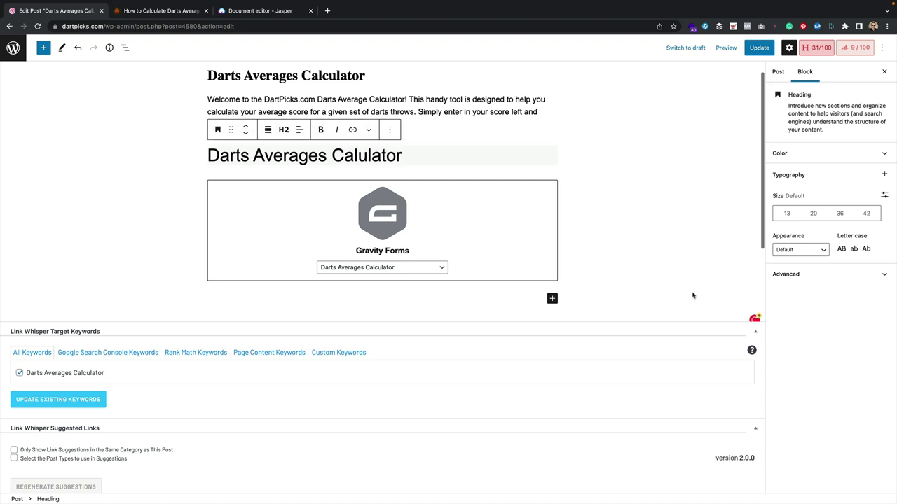
click(692, 295)
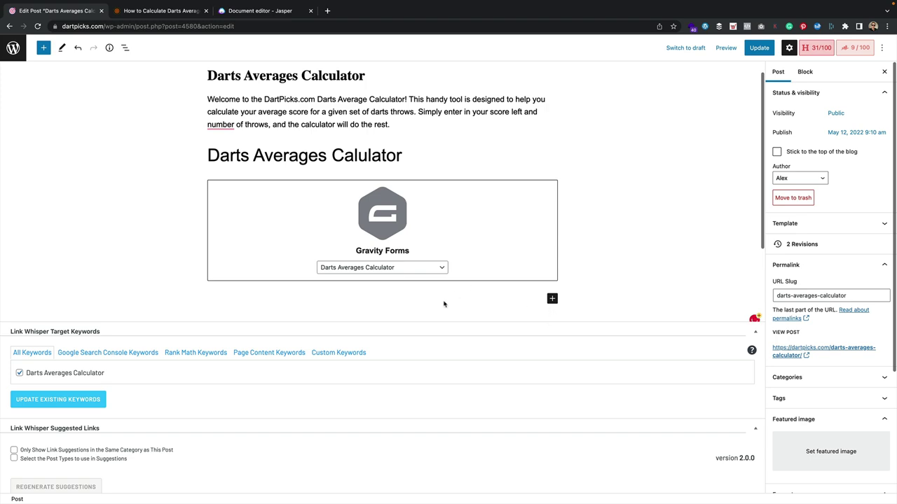
Review the dartsguide.net explanation of darts averages and add the heading "How to Calculate your Darts average" below the post's form
click(143, 10)
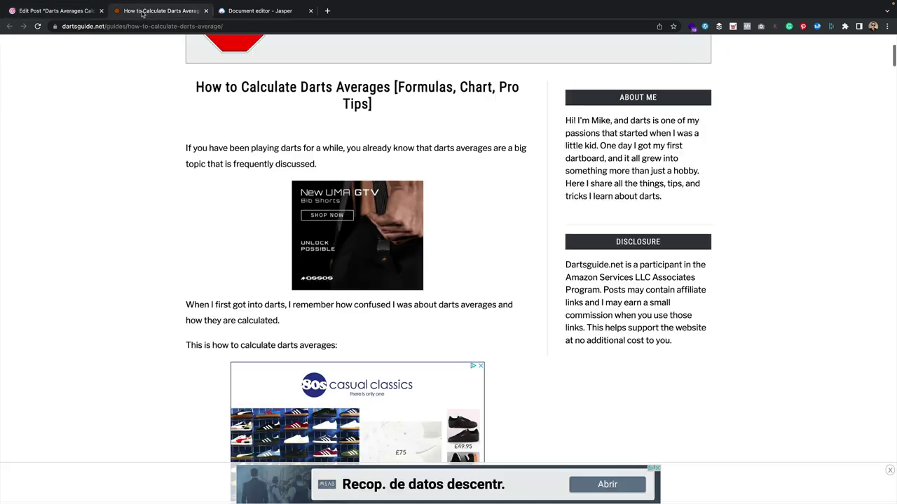
scroll(306, 195, down, 5)
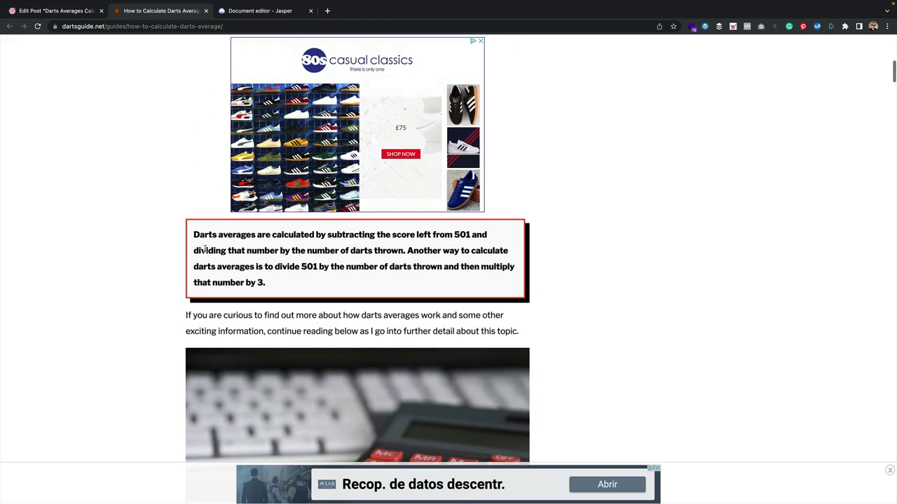
click(63, 12)
click(552, 299)
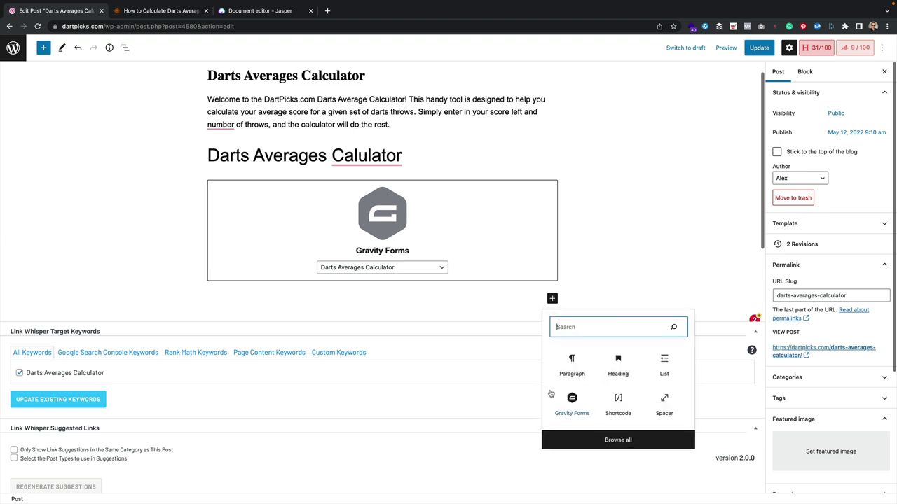
click(572, 365)
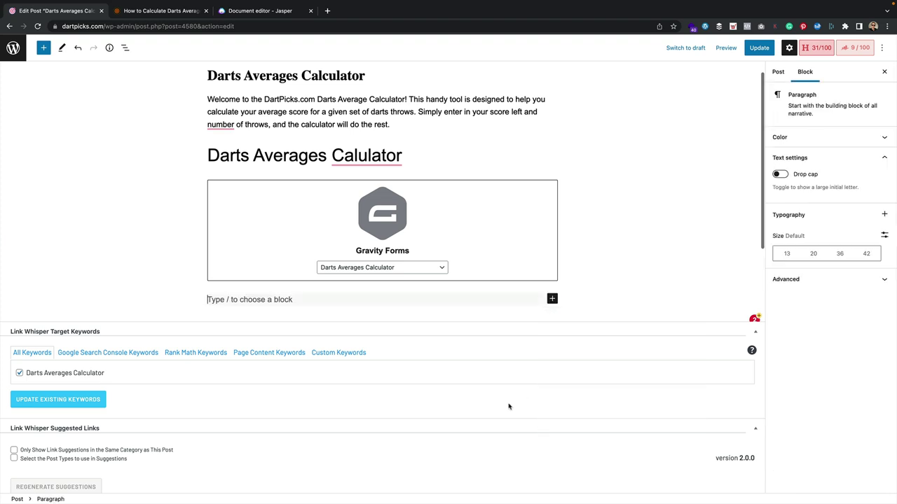
text(How to)
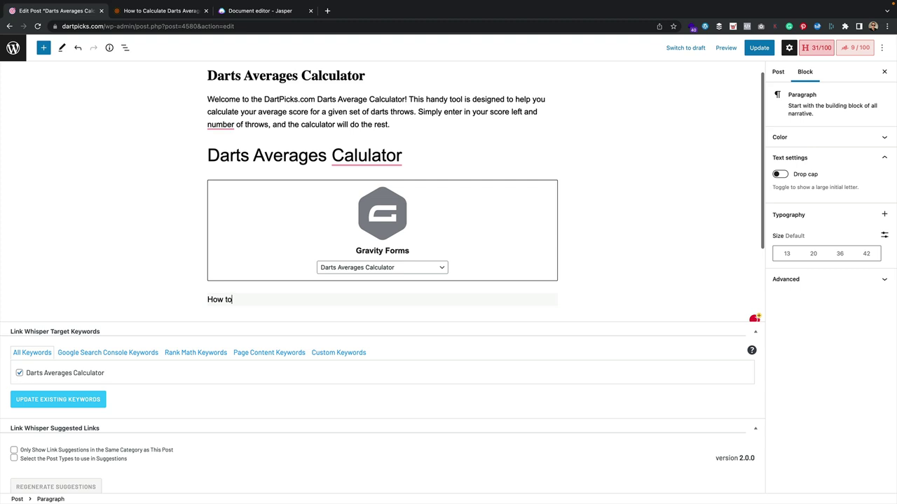
text( Calculator )
text(your Dar)
text(ts a)
key(BackSpace)
text(avefrag)
key(BackSpace)
key(BackSpace)
key(BackSpace)
text(rage)
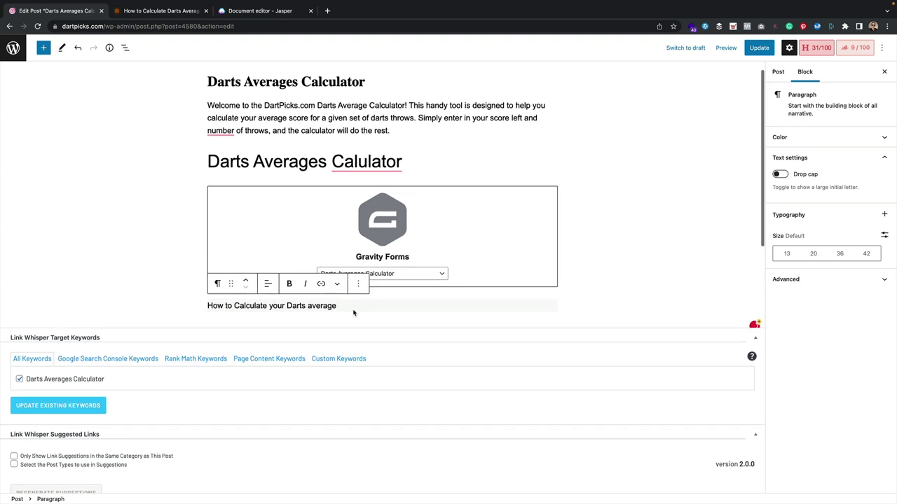
click(218, 284)
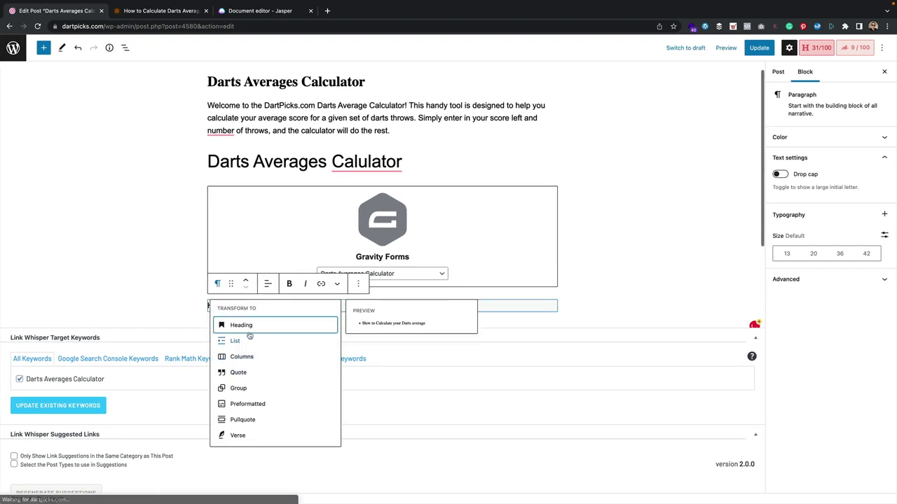
click(251, 326)
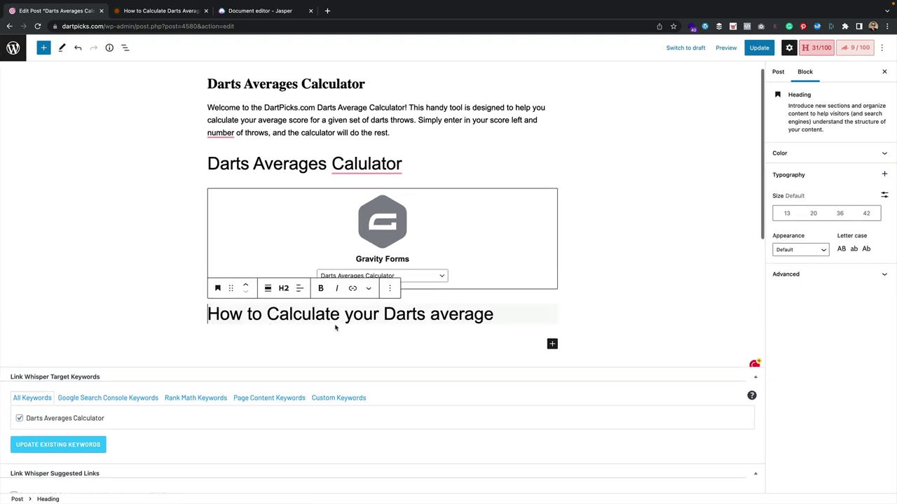
Write the paragraph "To calculate your darts average use the following formula:" under the new heading and start an empty paragraph below it
click(437, 343)
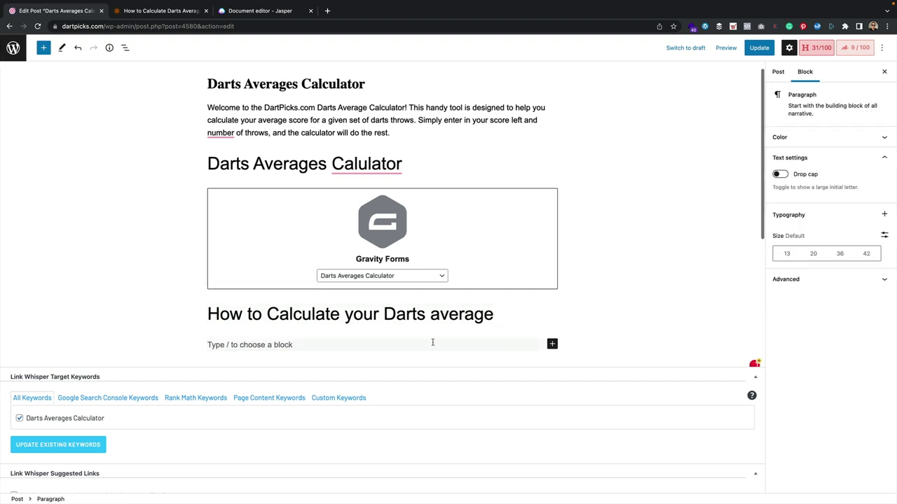
text(To cal)
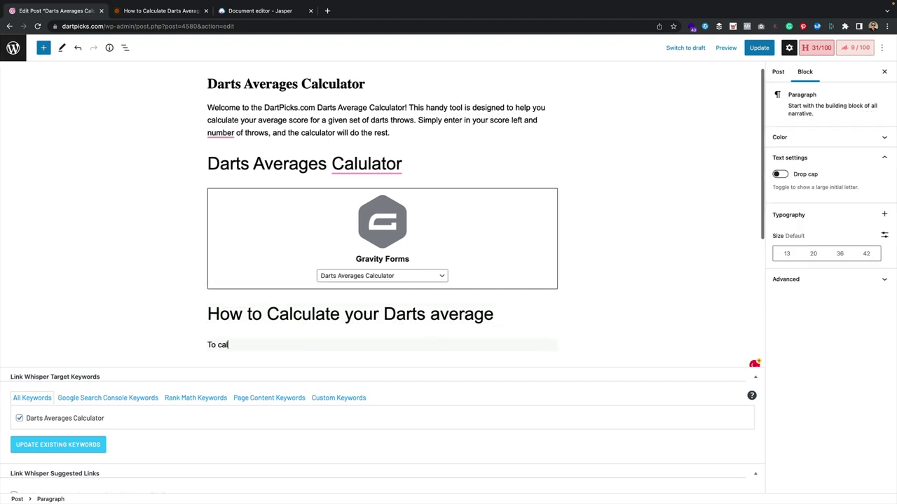
text(c)
text(ulate your ard)
key(BackSpace)
text(darts acverag)
key(BackSpace)
key(BackSpace)
key(BackSpace)
key(BackSpace)
key(BackSpace)
key(BackSpace)
key(BackSpace)
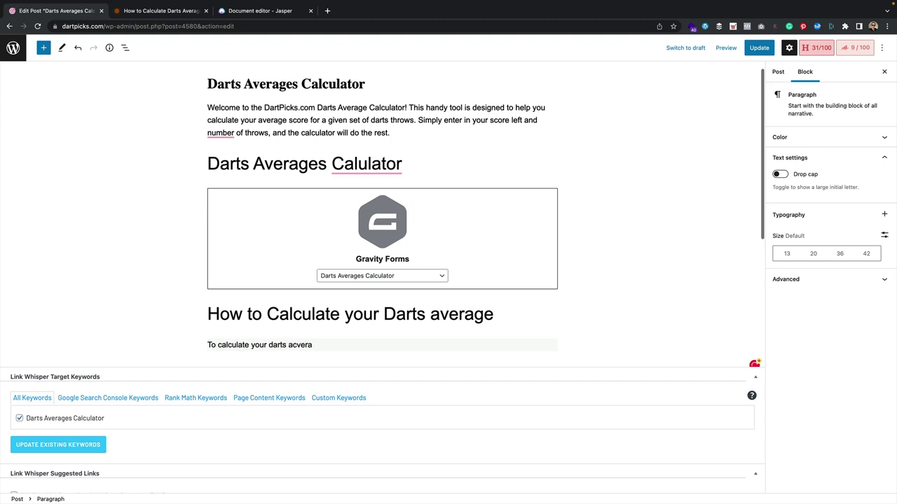
text(erage use the following f9)
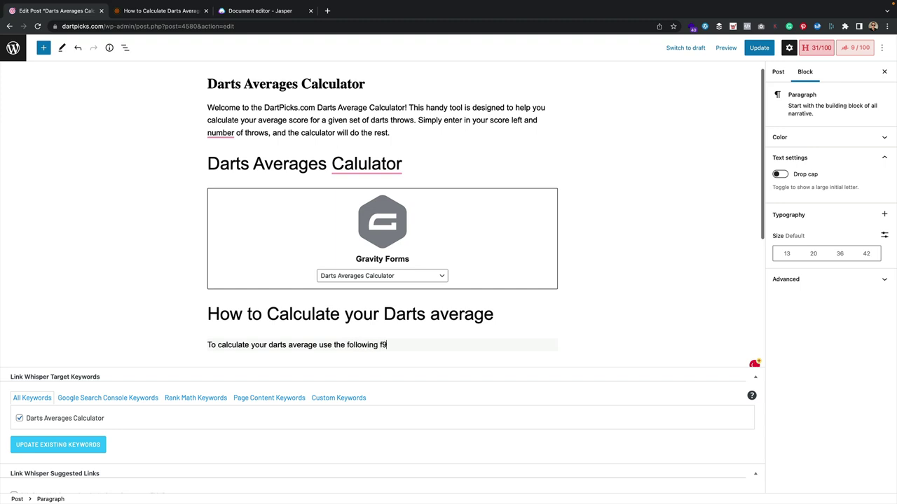
text(rmular:)
text(a)
key(Return)
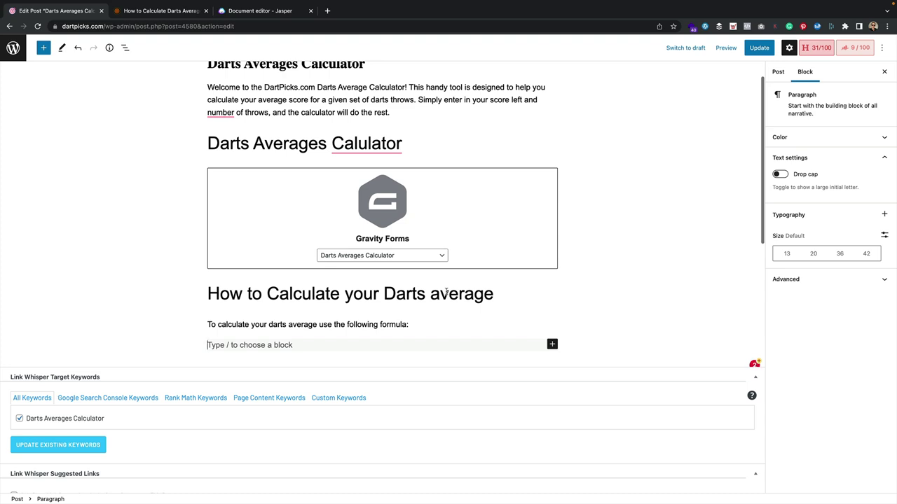
Enter "Your Score Left)" as the beginning of the formula in the empty paragraph under the introductory sentence
text(Your)
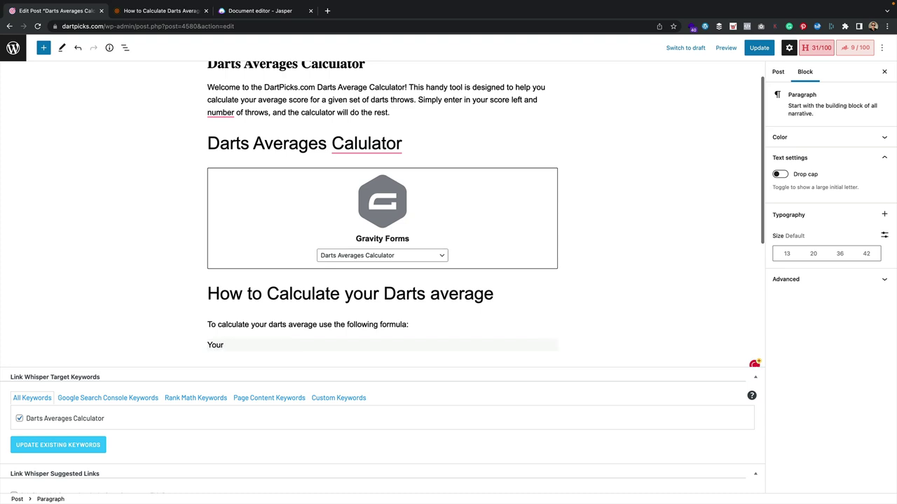
text( Score Left - 501))
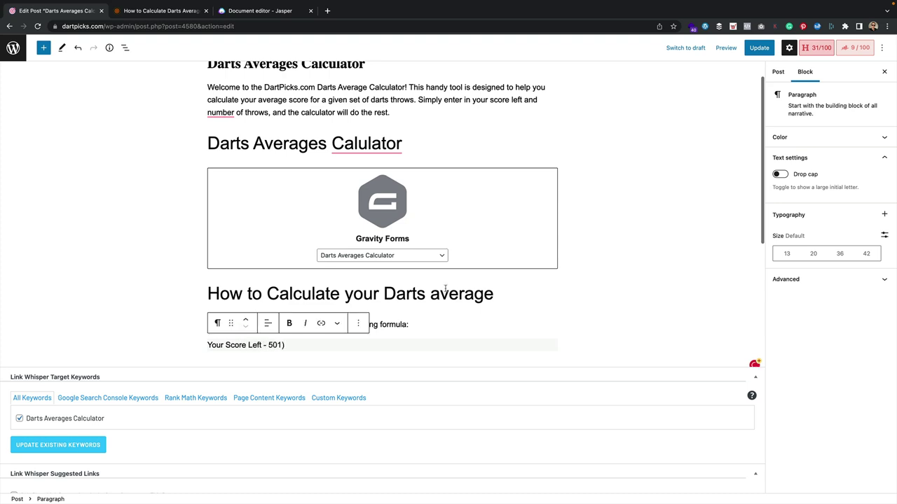
key(Left)
key(Left)
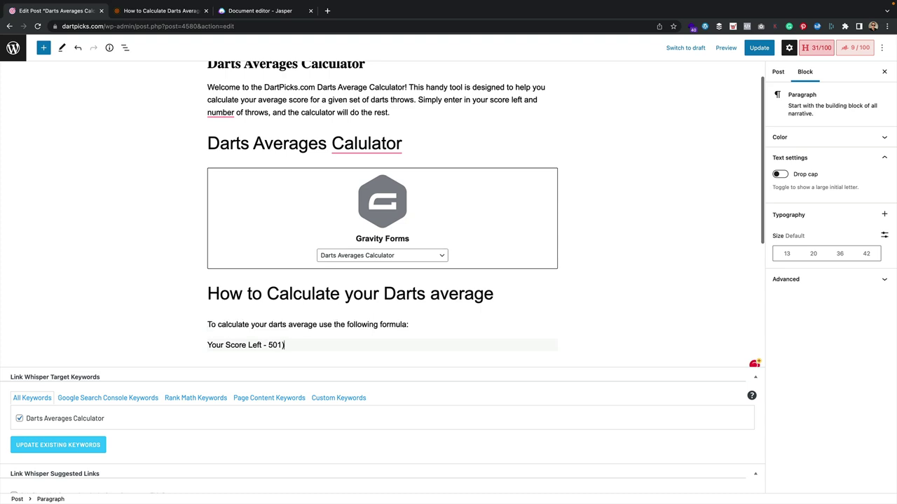
key(BackSpace)
key(BackSpace)
key(BackSpace)
key(BackSpace)
key(BackSpace)
key(BackSpace)
click(408, 325)
text(501 -)
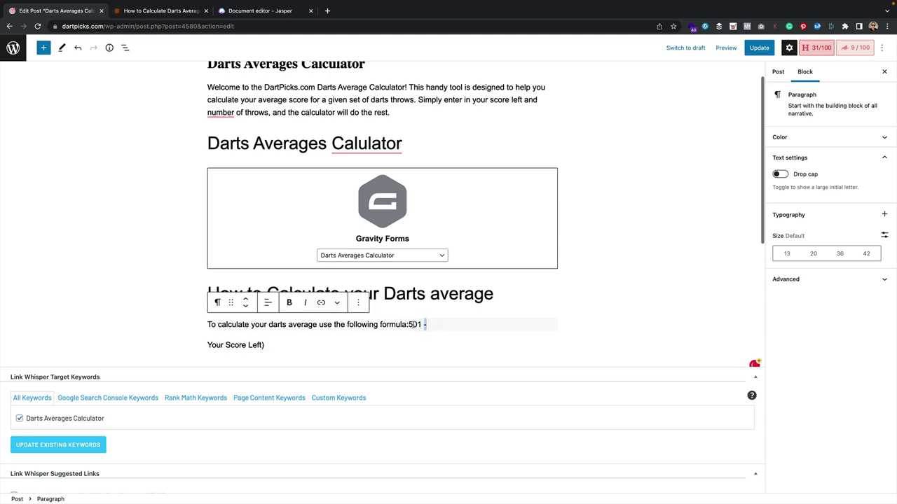
drag(426, 326, 409, 326)
key(BackSpace)
Complete the formula paragraph so it reads "(501 - Your Score Left) / Darts Thrown"
click(208, 345)
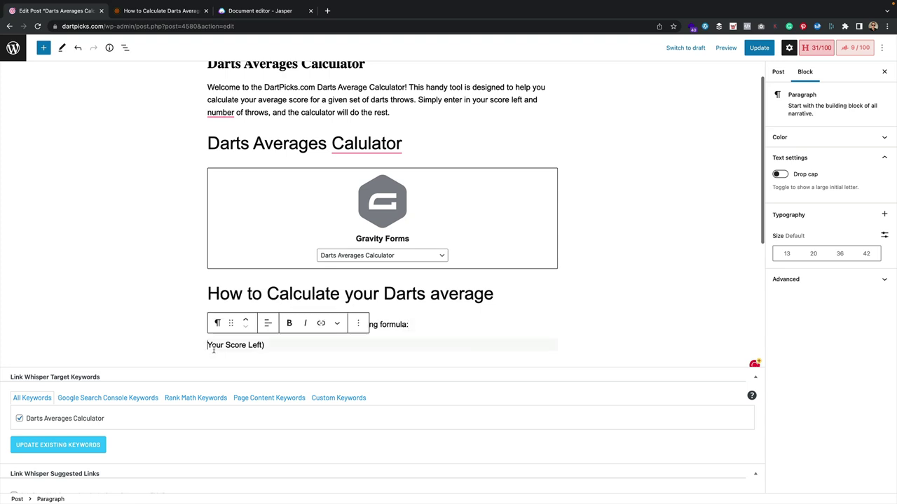
text(501 -)
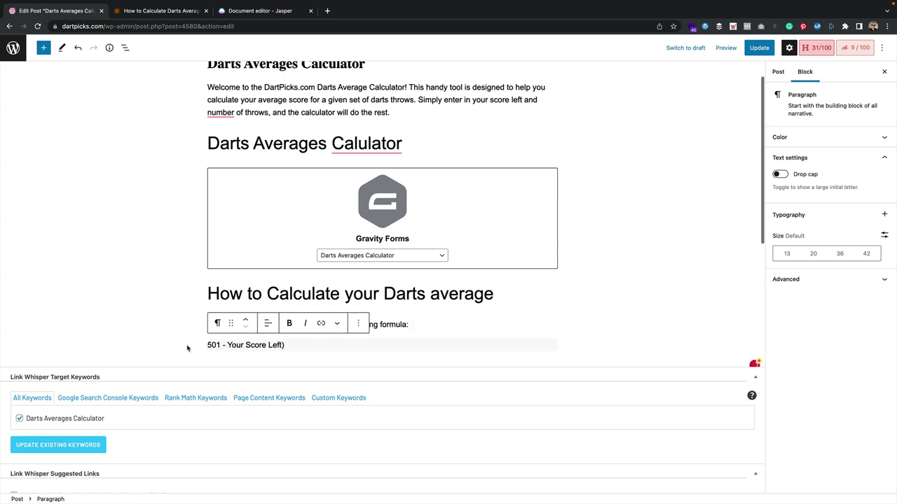
click(208, 345)
text(()
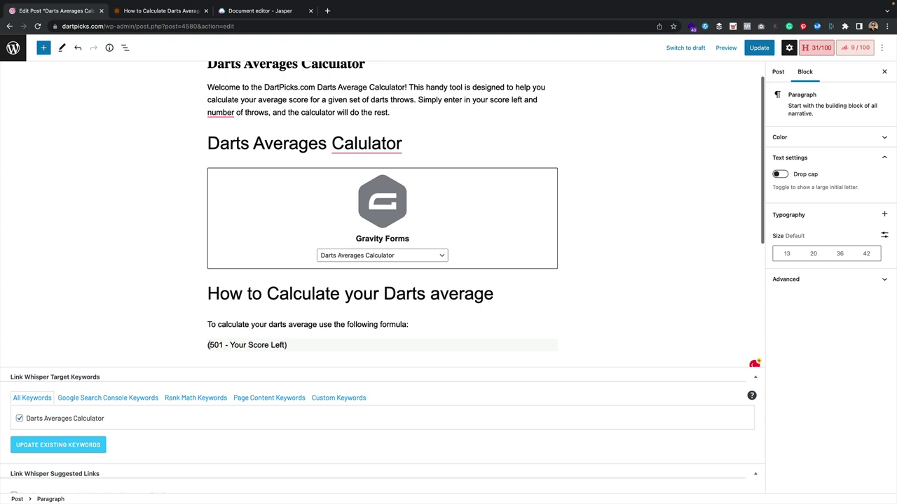
click(310, 346)
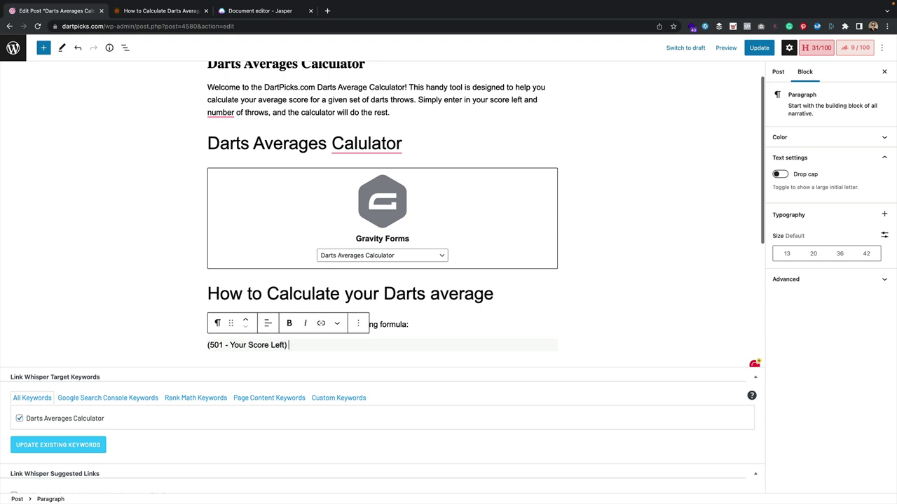
text(/ Darts T)
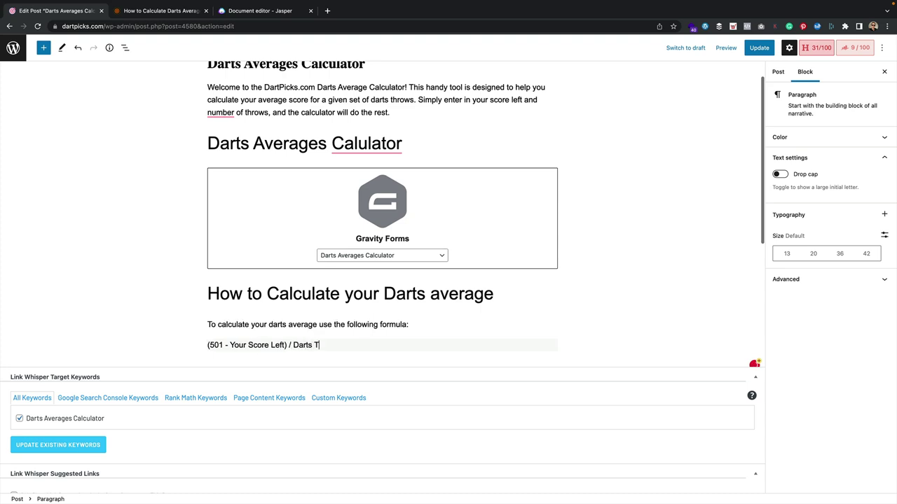
text(hrown)
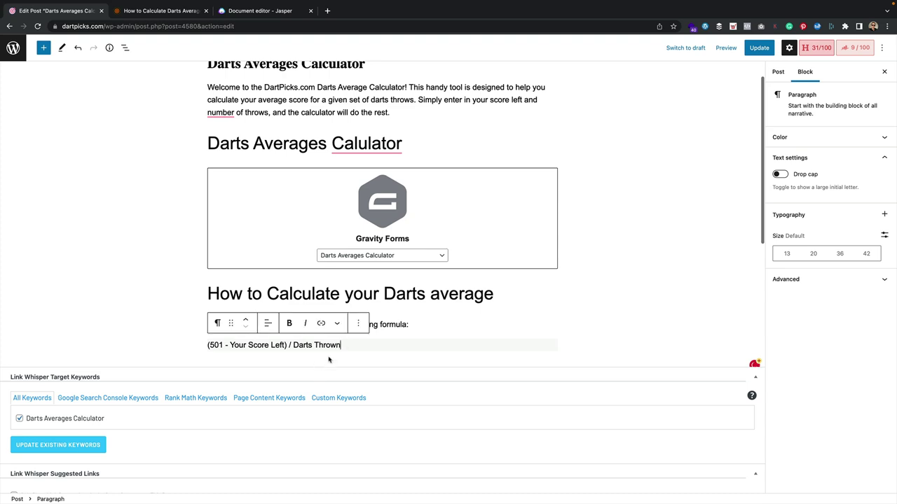
Make the whole "(501 - Your Score Left) / Darts Thrown" formula bold and center it
drag(342, 346, 307, 355)
key(ctrl+b)
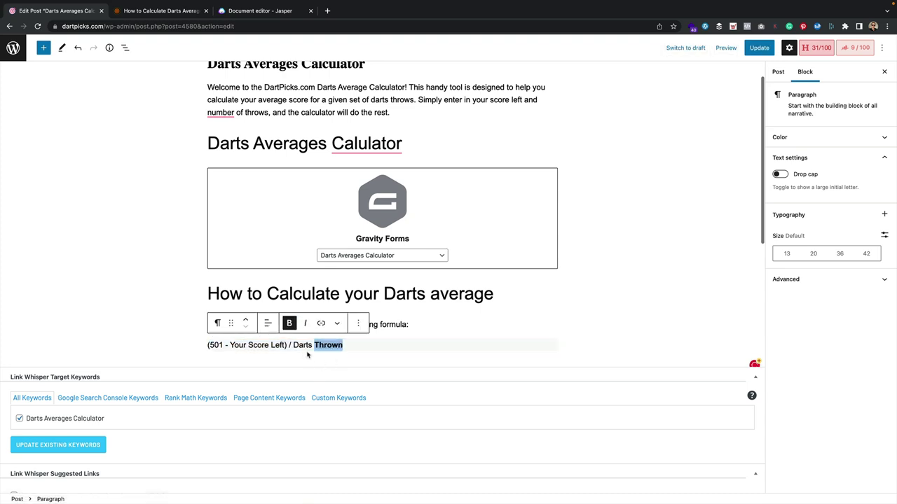
triple_click(305, 345)
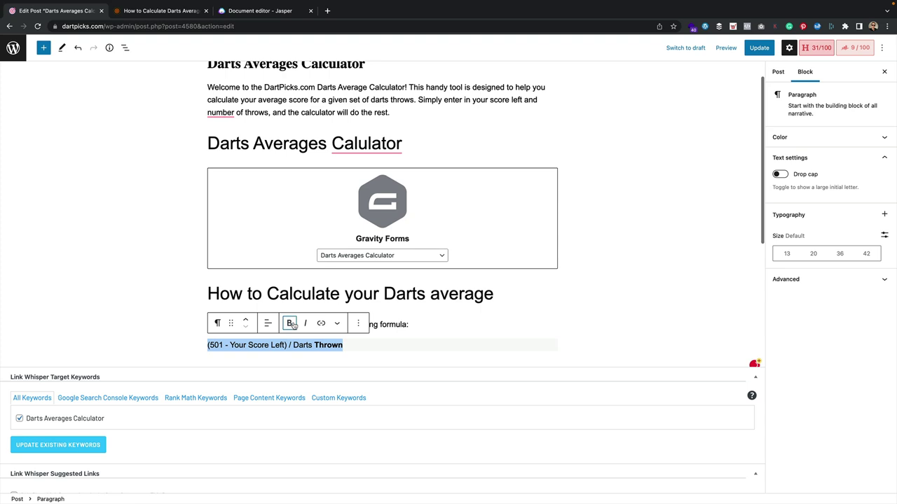
click(291, 324)
click(267, 324)
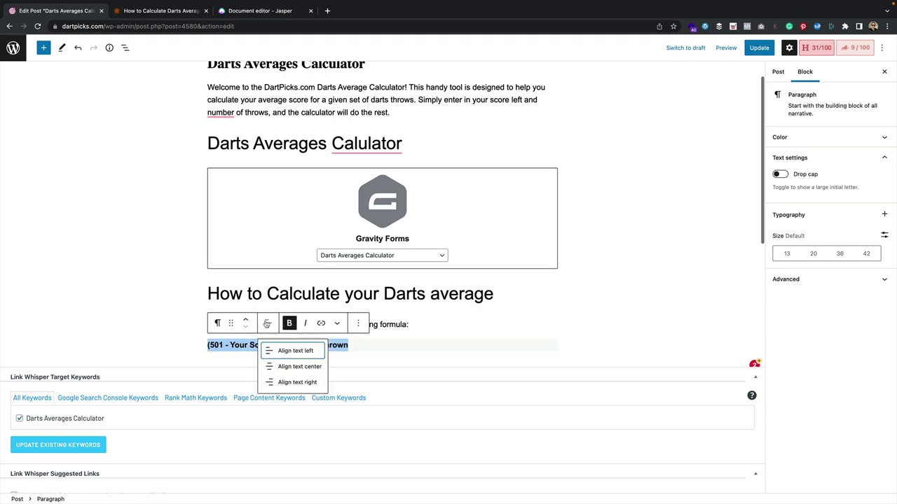
click(299, 366)
click(517, 346)
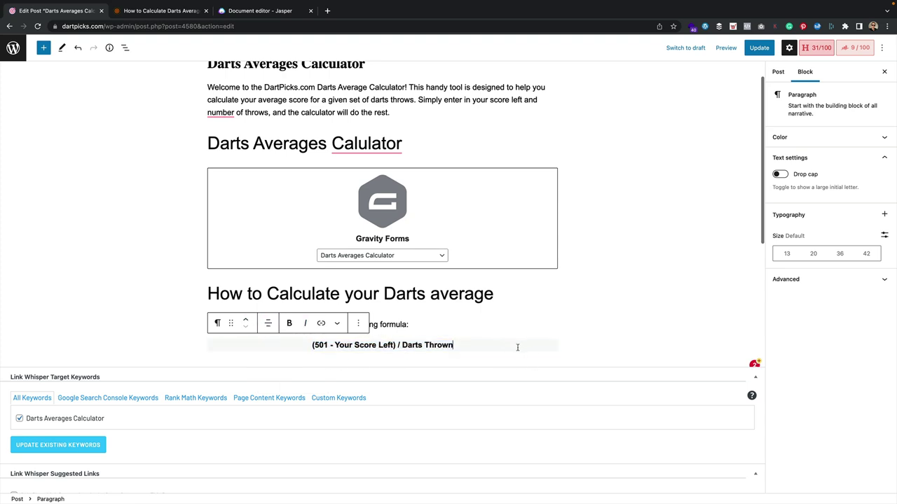
Add the paragraph "Alternatively you can calculate your average using this formula" below the formula and start an empty one under it
key(Return)
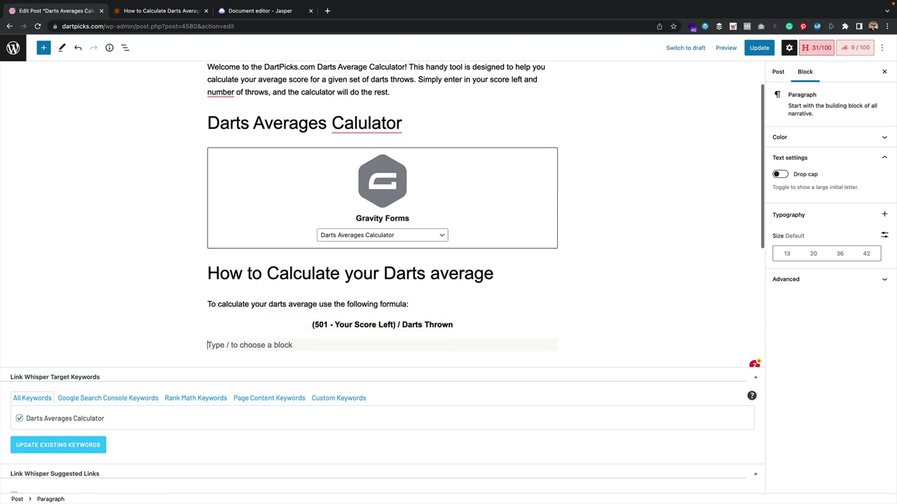
text(Alternativel)
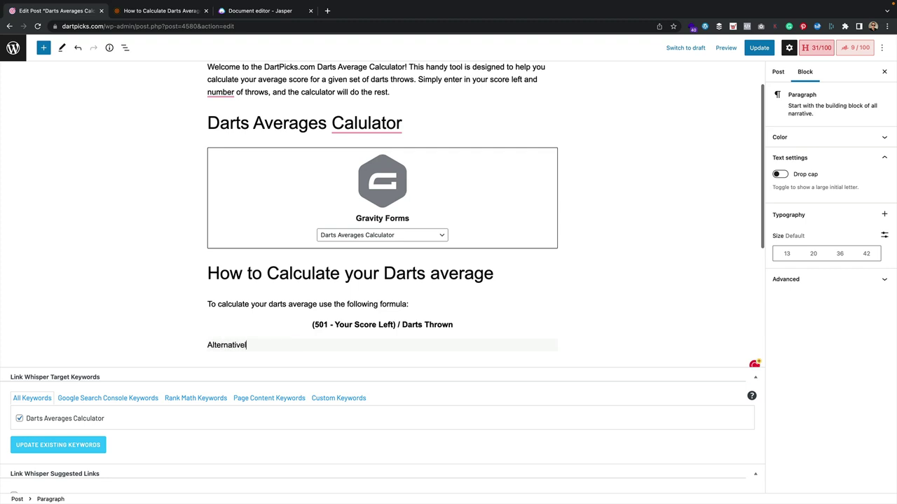
text(y you can calculate your average usin)
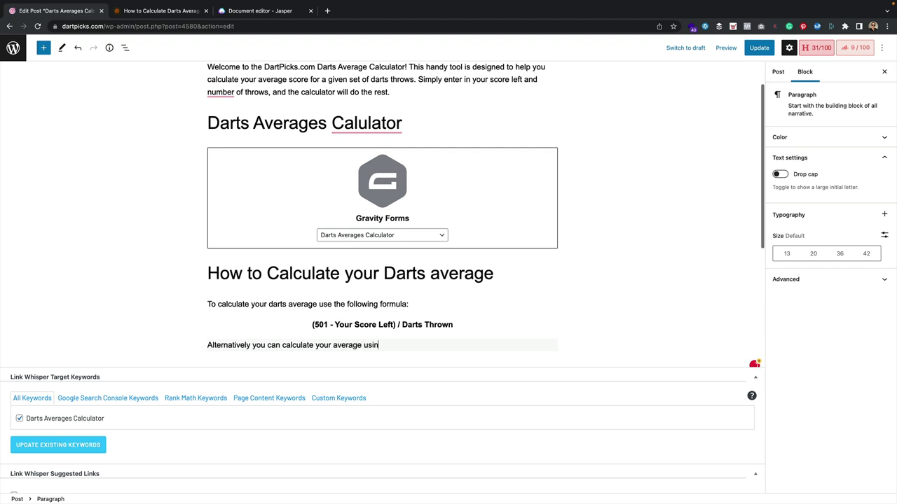
text(g this formum)
key(BackSpace)
text(ula)
key(Return)
Check the alternative calculation on dartsguide.net and write "(501 / Darts Thrown) x 3" in the post's empty paragraph
scroll(519, 349, up, 2)
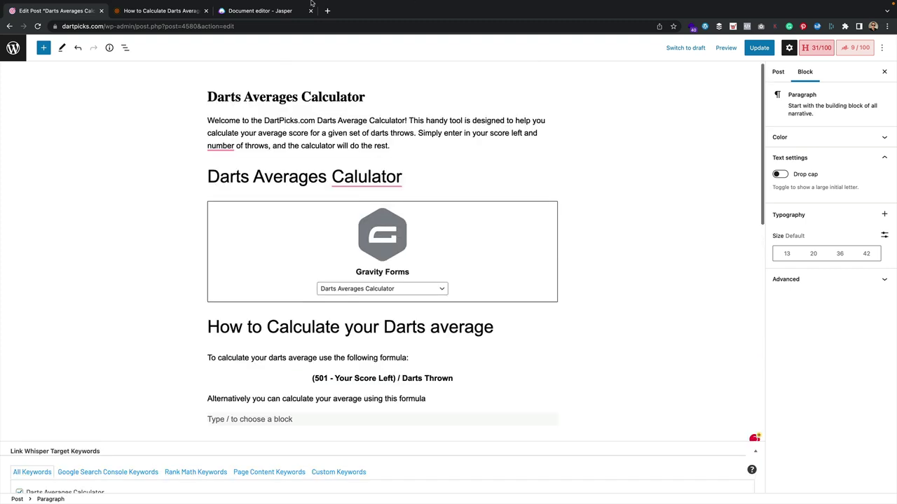
click(142, 12)
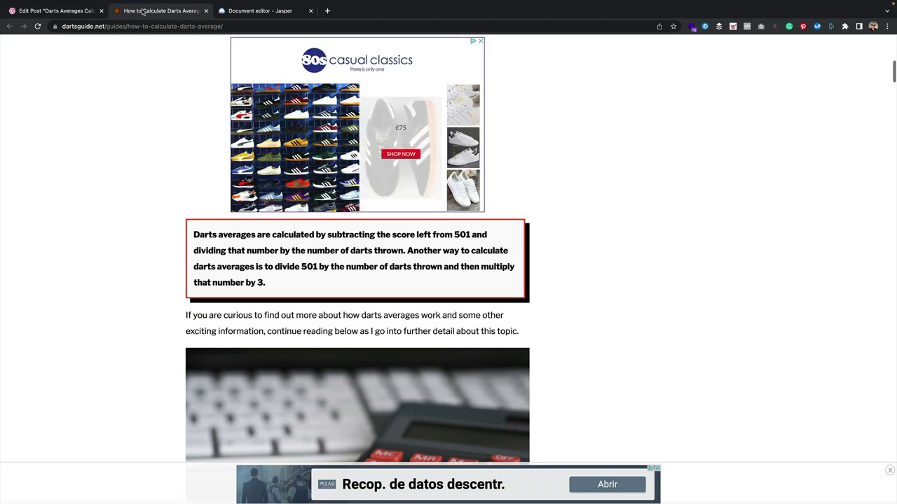
click(56, 10)
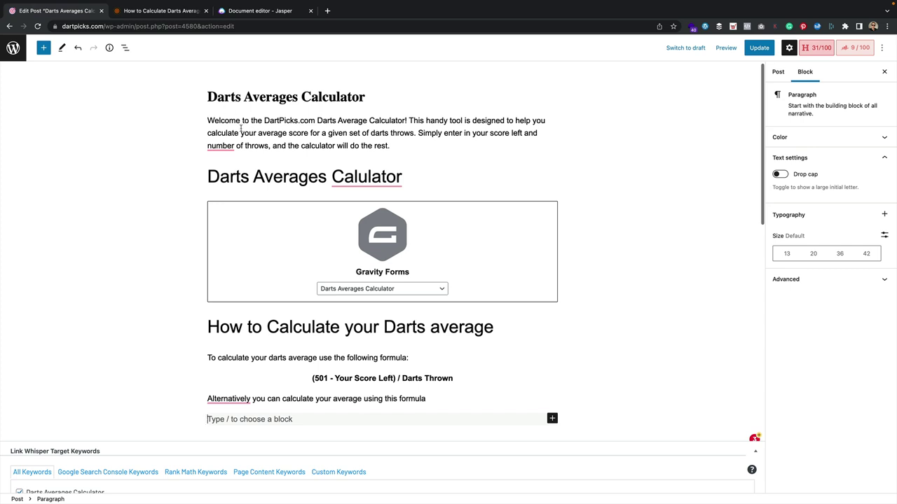
text((501)
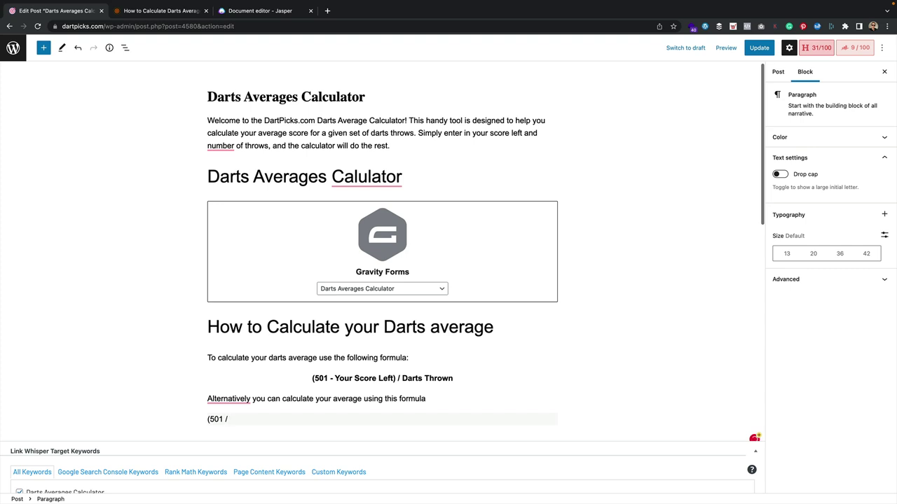
text( / darts)
key(BackSpace)
key(BackSpace)
key(BackSpace)
text(Dart)
text(s Th)
text(orw)
Make the "(501 / Darts Thrown) x 3" formula bold and centered, and start an empty paragraph below it
key(super+a)
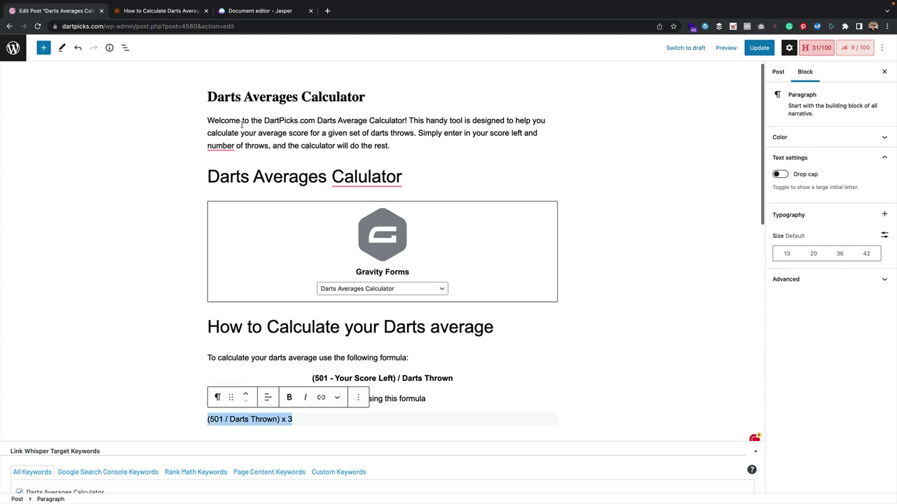
click(289, 397)
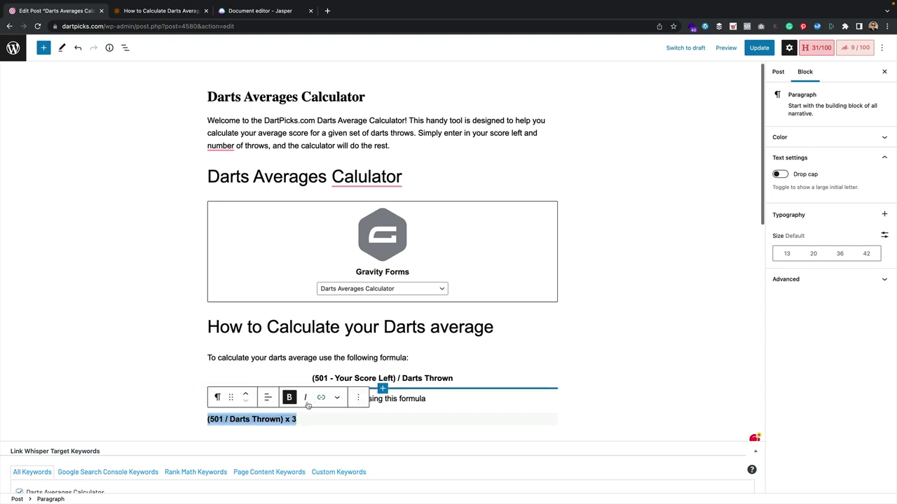
click(269, 399)
click(285, 442)
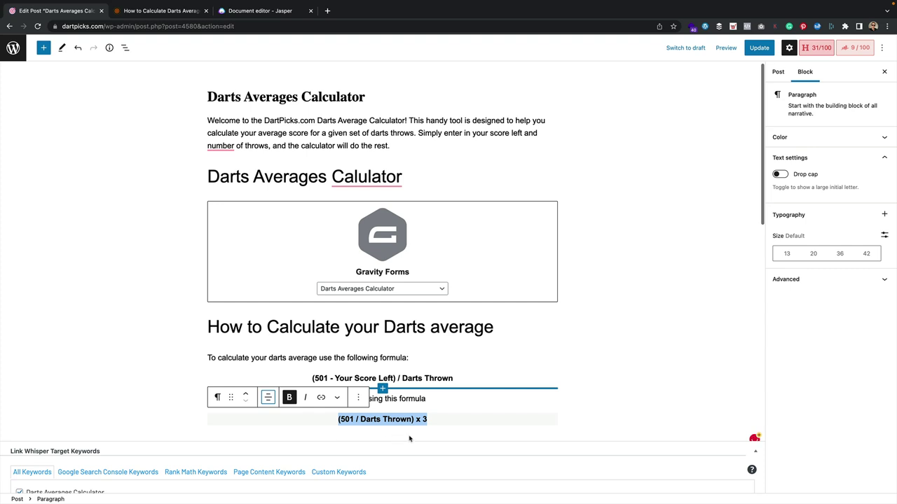
click(463, 420)
key(Return)
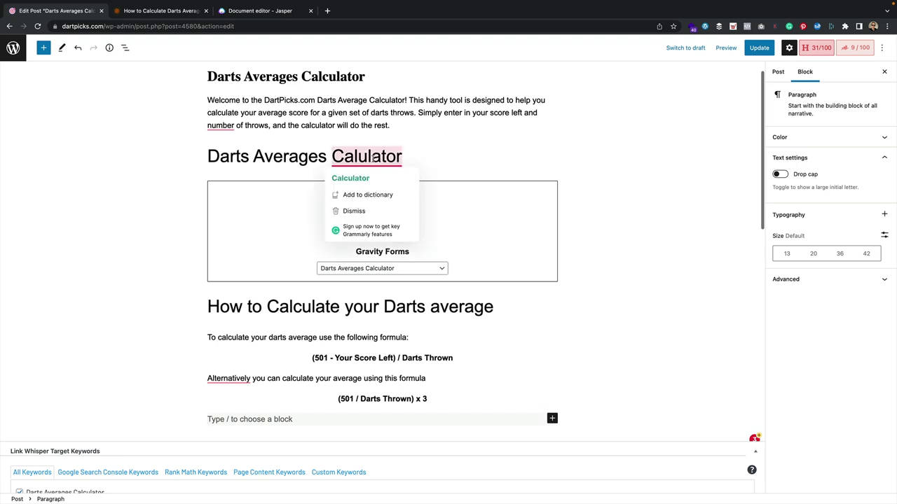
Accept the Grammarly corrections "Calculator" in the heading above the form and "the number" in the introduction
click(371, 178)
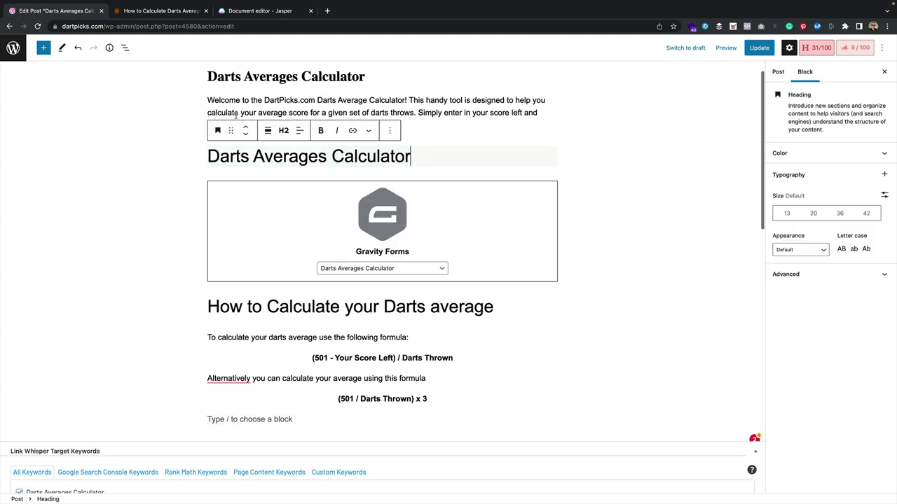
click(218, 124)
mouse_move(219, 124)
click(230, 150)
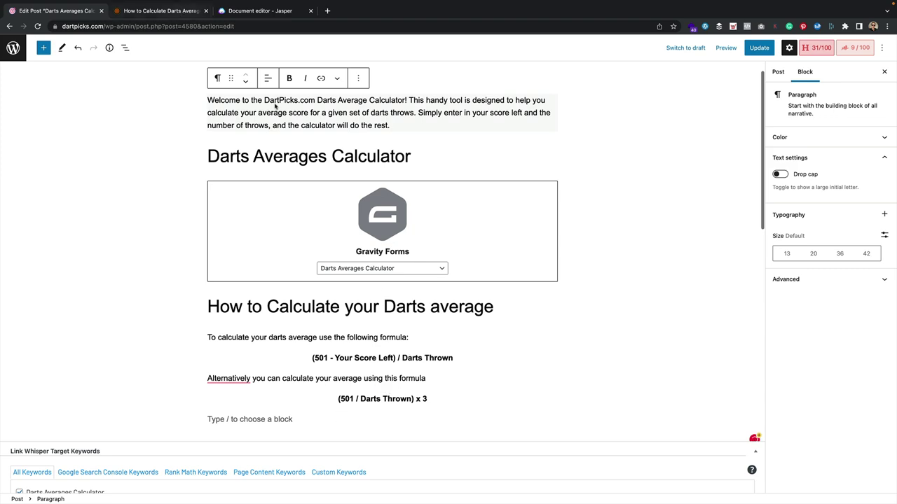
Skim the dartsguide.net article's "How Do Darts Averages Work?" section for further content ideas
click(184, 10)
scroll(413, 201, down, 5)
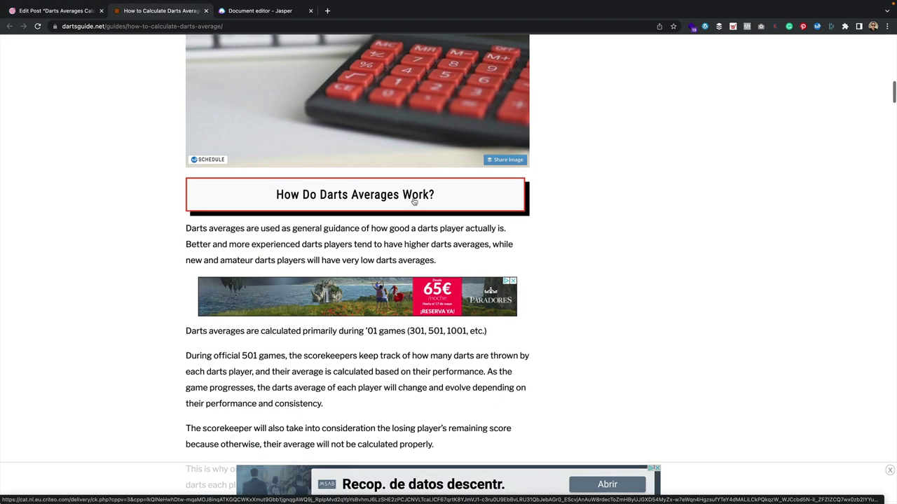
scroll(413, 202, down, 2)
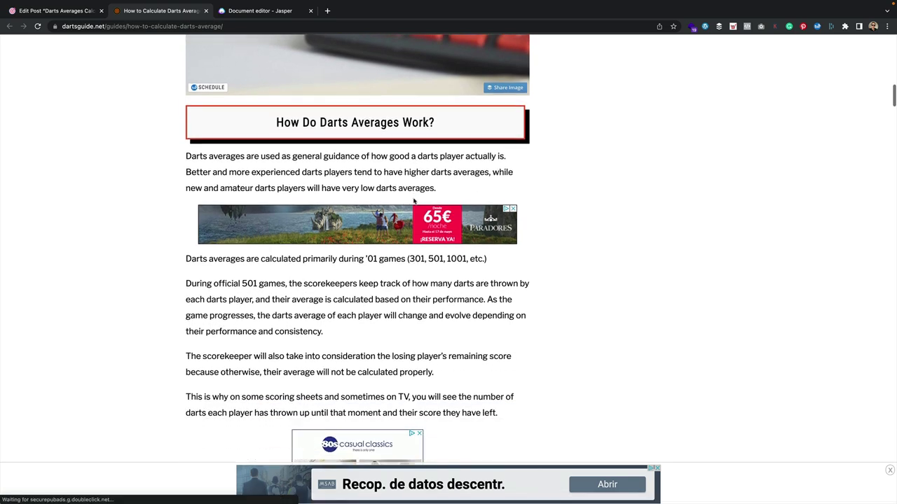
scroll(413, 202, down, 10)
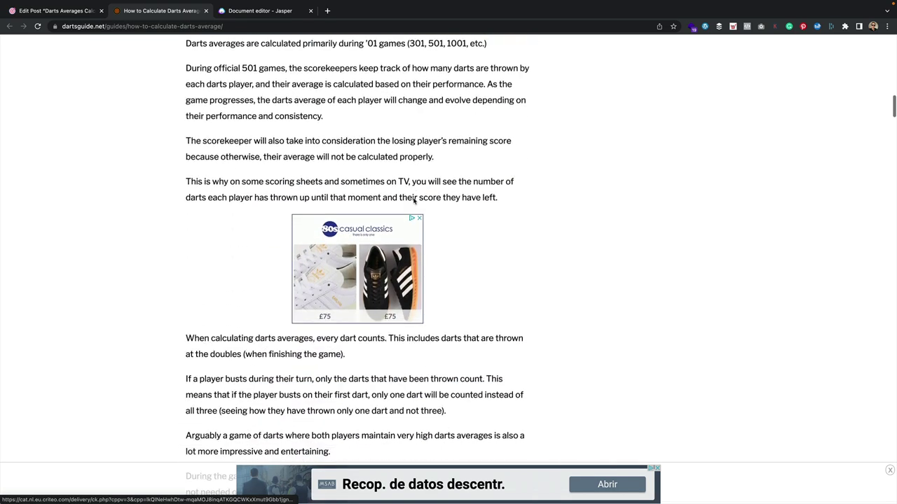
scroll(413, 200, up, 12)
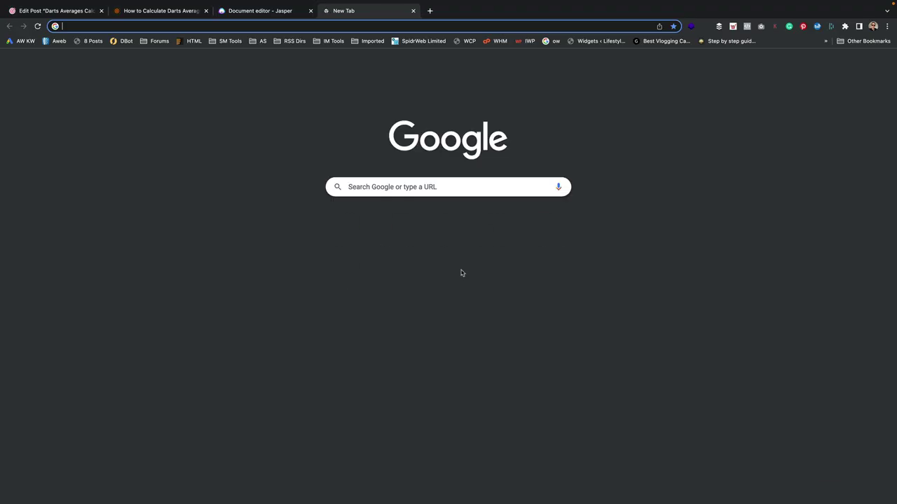
Search Google for "dart average calculator" in a new tab and look over the related questions and long-tail keywords
click(327, 11)
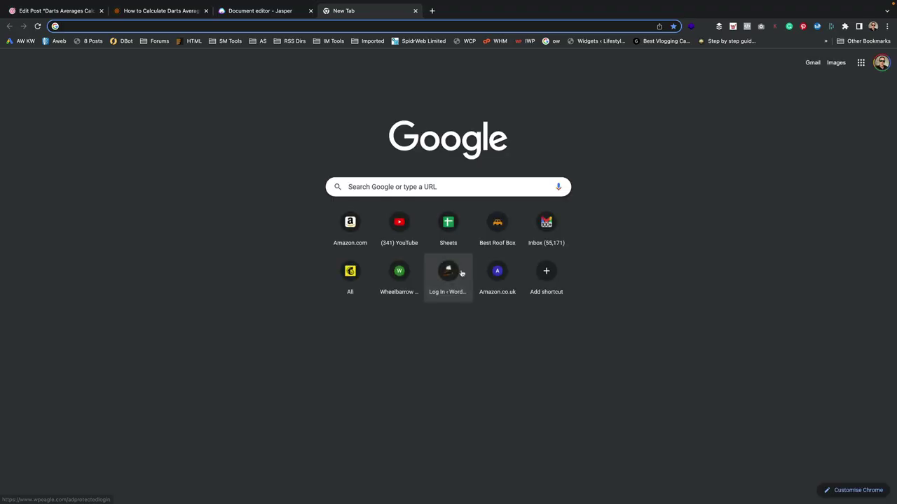
text(dart average)
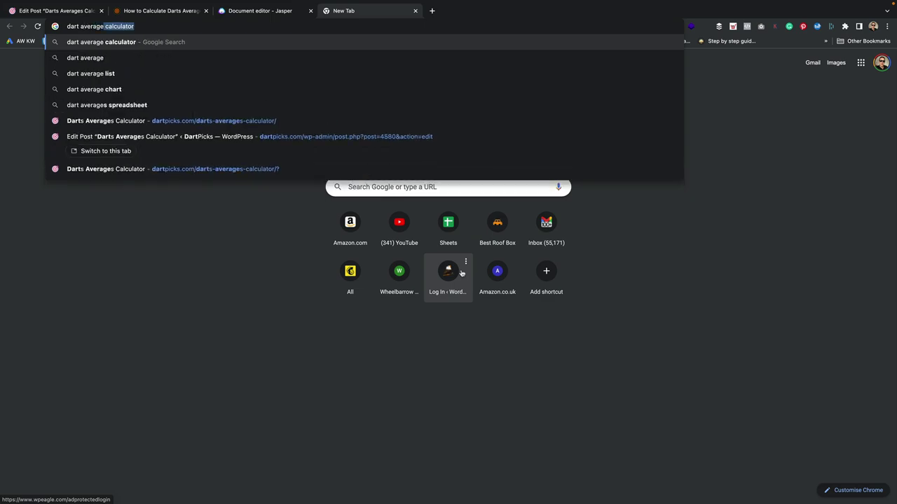
key(Return)
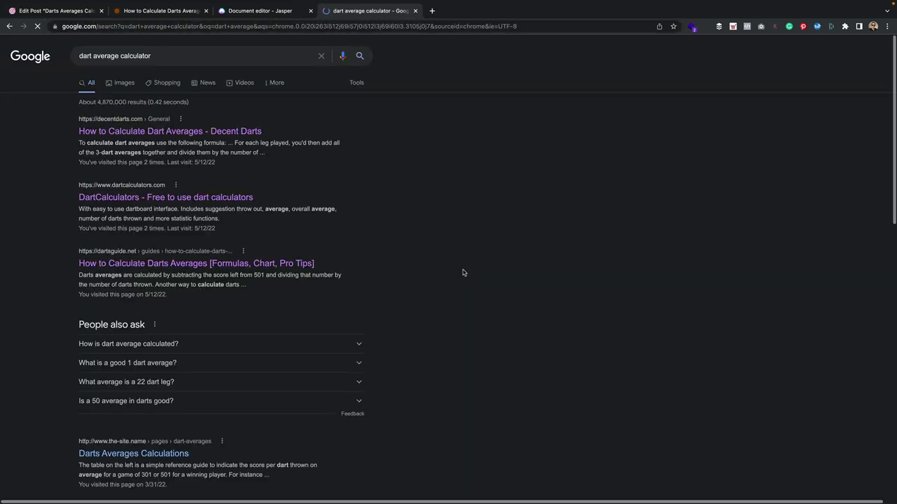
scroll(449, 273, down, 3)
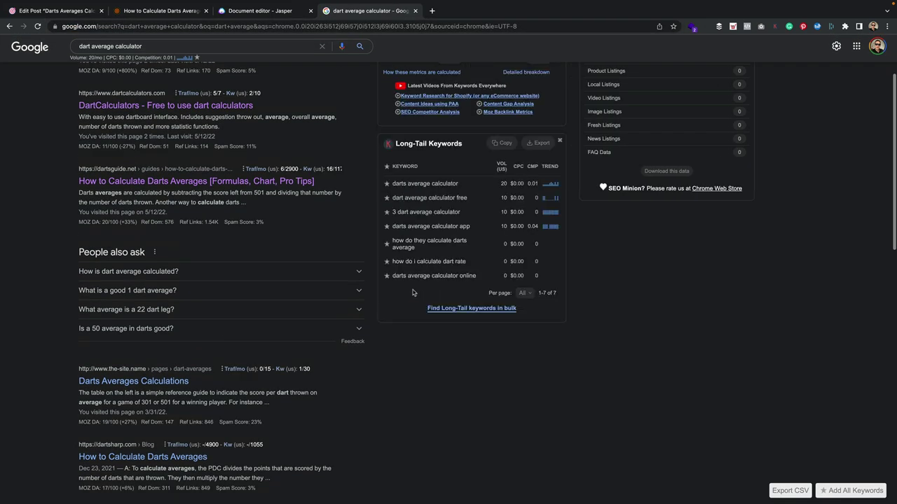
Copy the question "What is a good 1 dart average?" from the Google results and paste it below the introduction in the Jasper document
scroll(288, 280, down, 1)
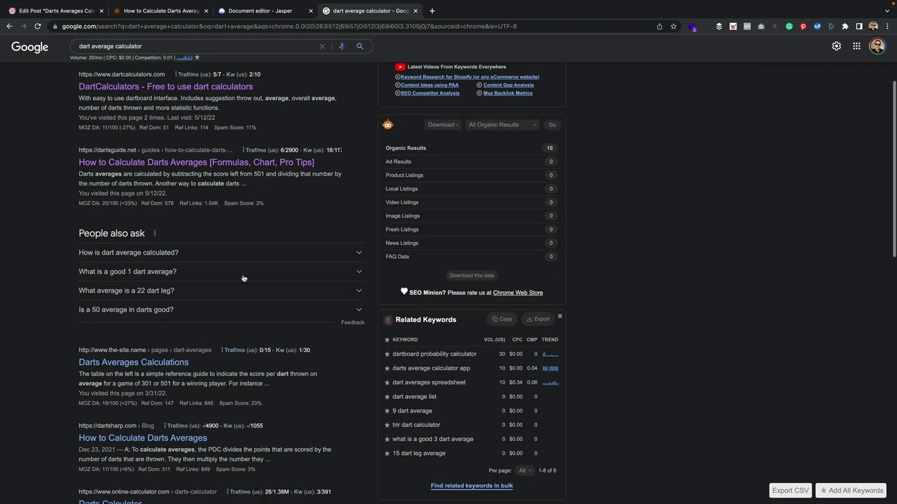
click(197, 271)
drag(178, 272, 82, 267)
key(super+c)
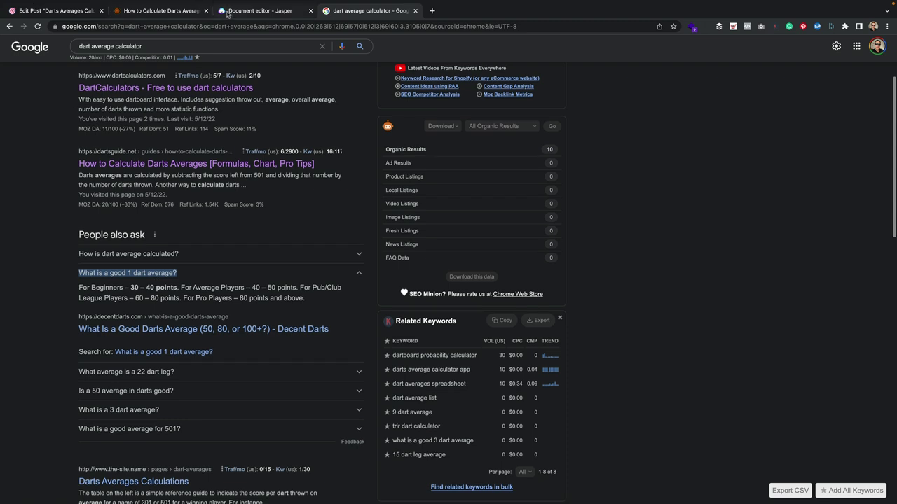
click(238, 10)
click(437, 178)
key(Return)
key(Return)
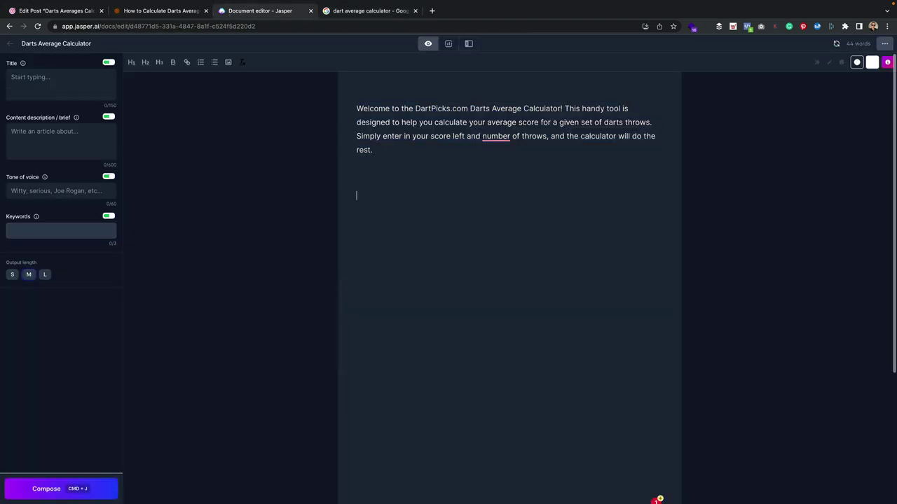
key(super+v)
click(357, 196)
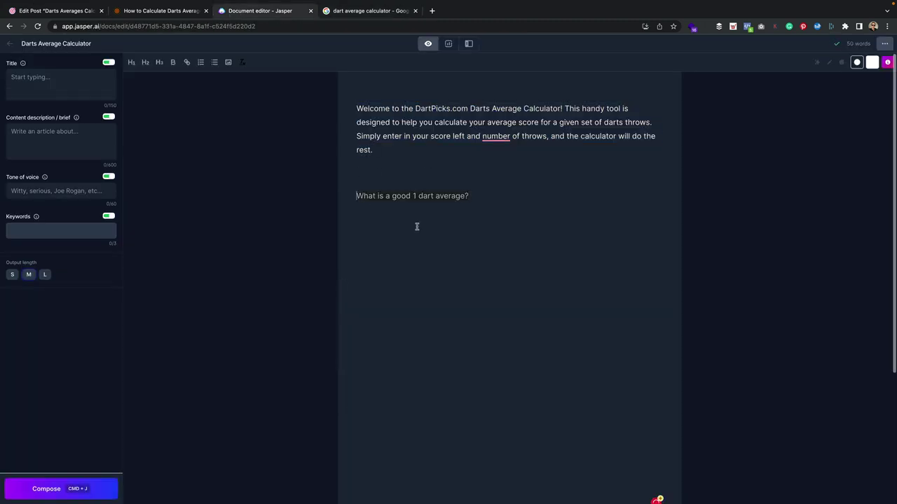
key(BackSpace)
Format "What is a good 1 dart average?" as an H2 heading and have Jasper compose an answer below it
drag(469, 174, 320, 170)
click(145, 63)
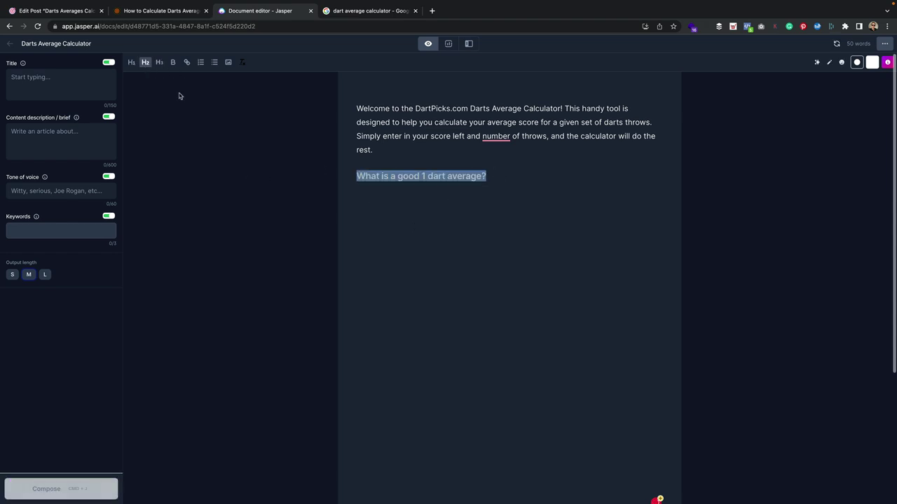
click(460, 199)
key(Return)
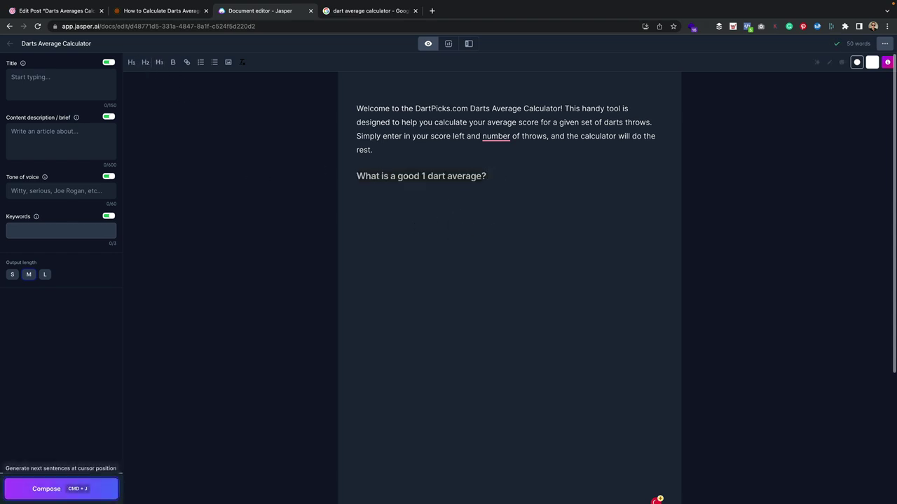
key(super+j)
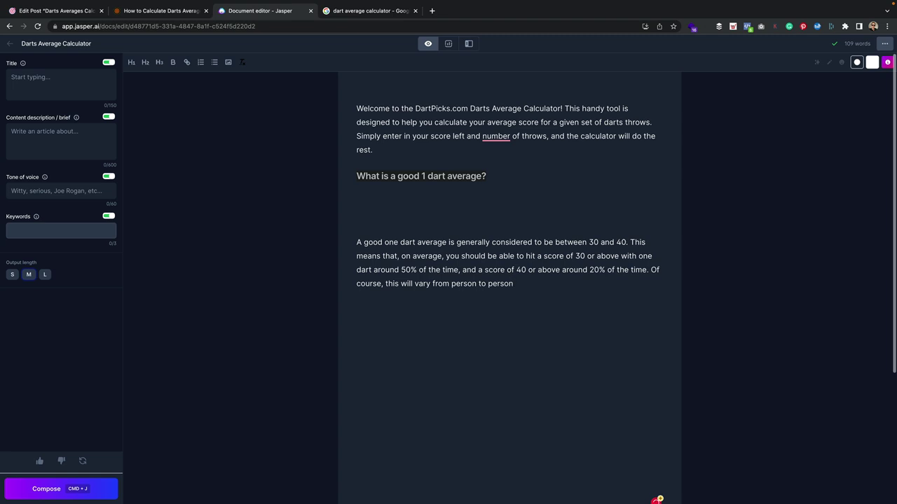
Switch to the WordPress post and activate the empty paragraph below the "(501 / Darts Thrown) x 3" formula
drag(536, 287, 306, 239)
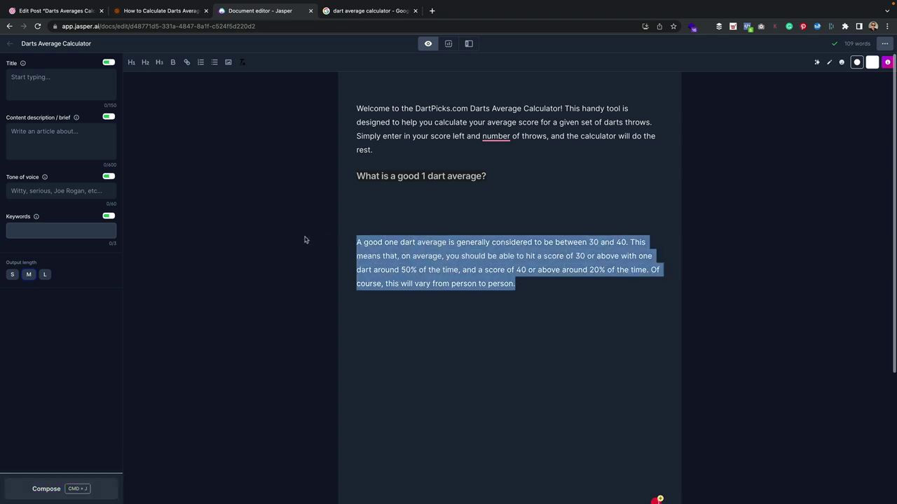
click(39, 11)
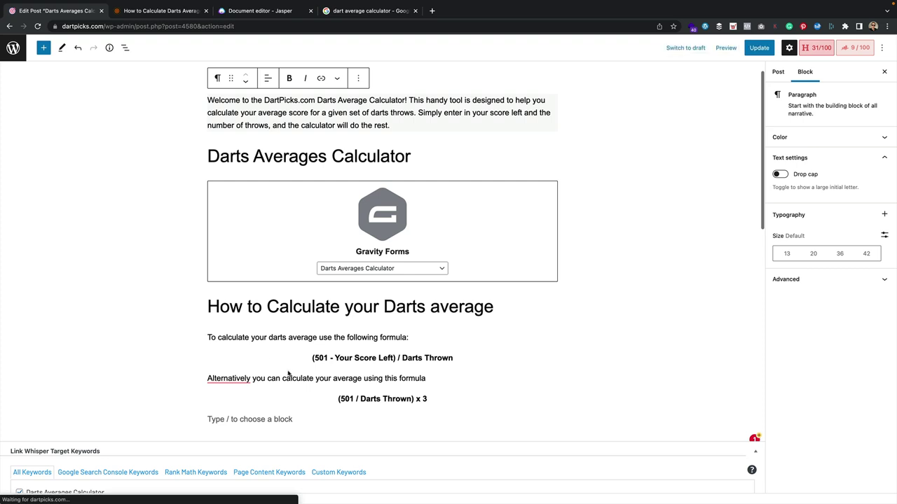
scroll(280, 375, down, 2)
click(267, 371)
scroll(269, 371, up, 1)
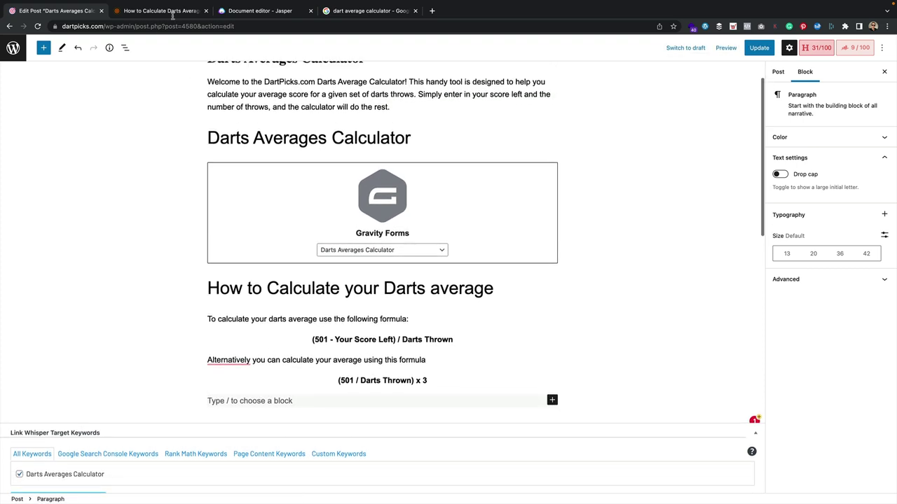
Remove the blank lines above Jasper's 1 dart average answer and copy heading and answer into the WordPress post, adding an empty paragraph below
click(239, 11)
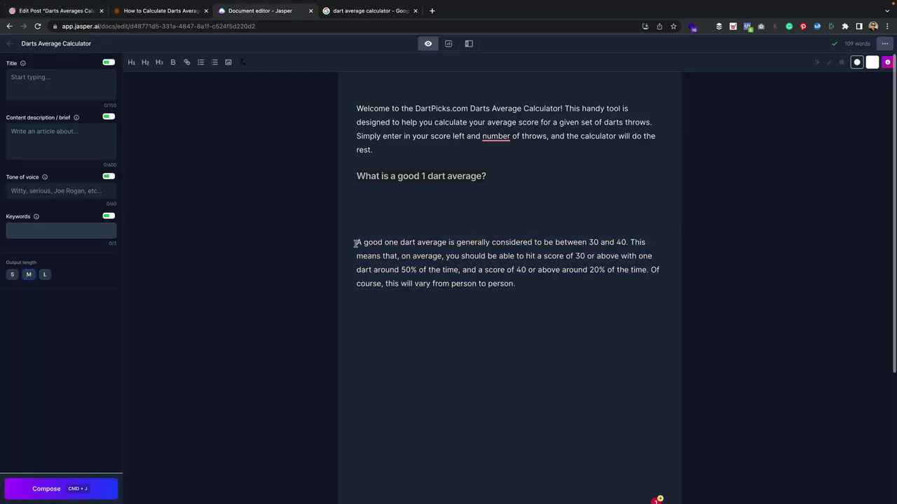
key(BackSpace)
key(BackSpace)
drag(516, 239, 354, 172)
key(super+c)
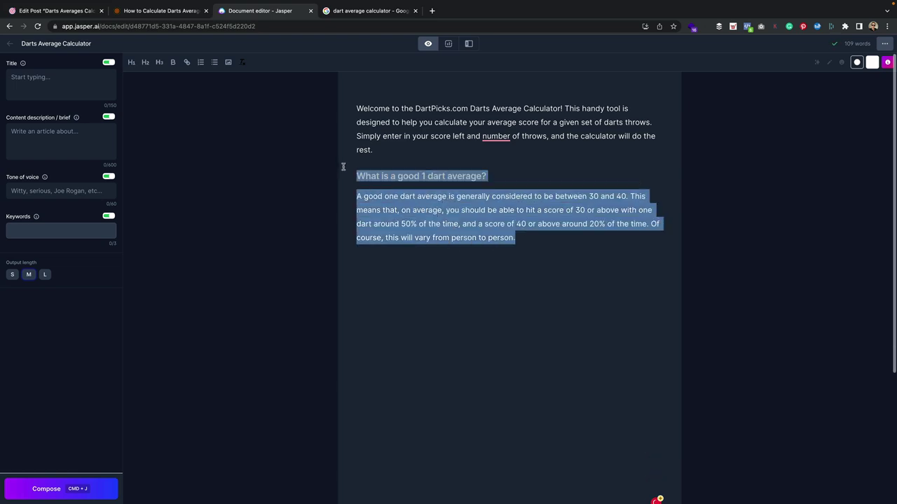
click(70, 11)
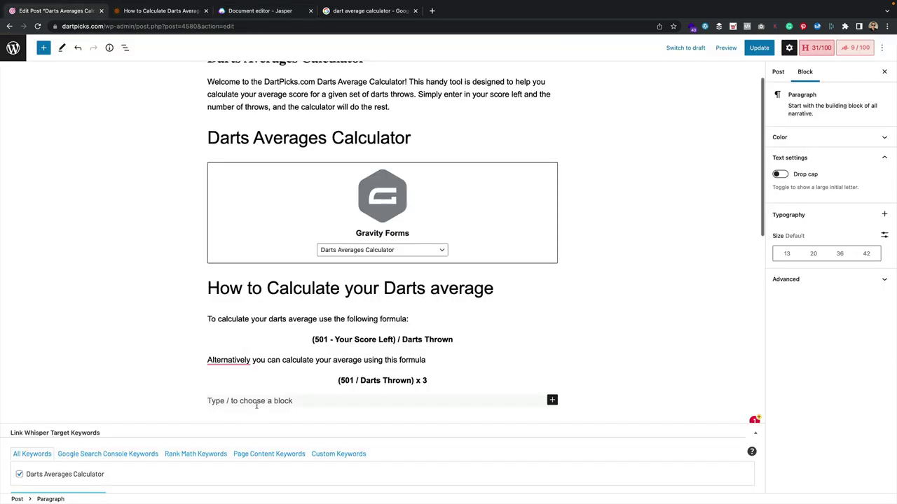
key(super+v)
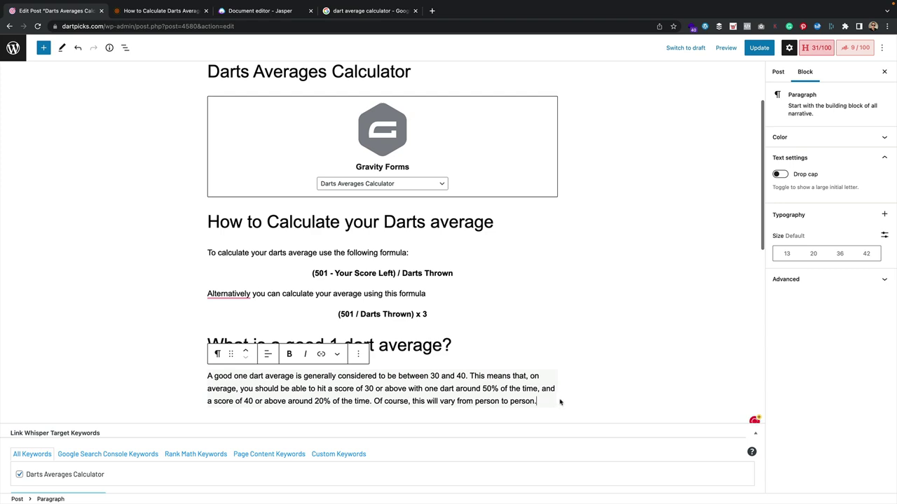
key(Return)
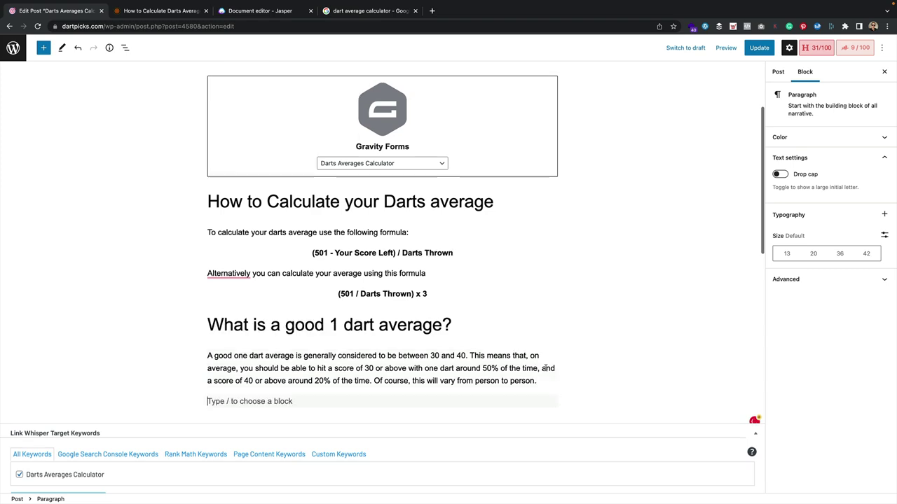
Copy the question "What is a 3 dart average?" from the Google results and paste it below the 1 dart average answer in Jasper
click(350, 12)
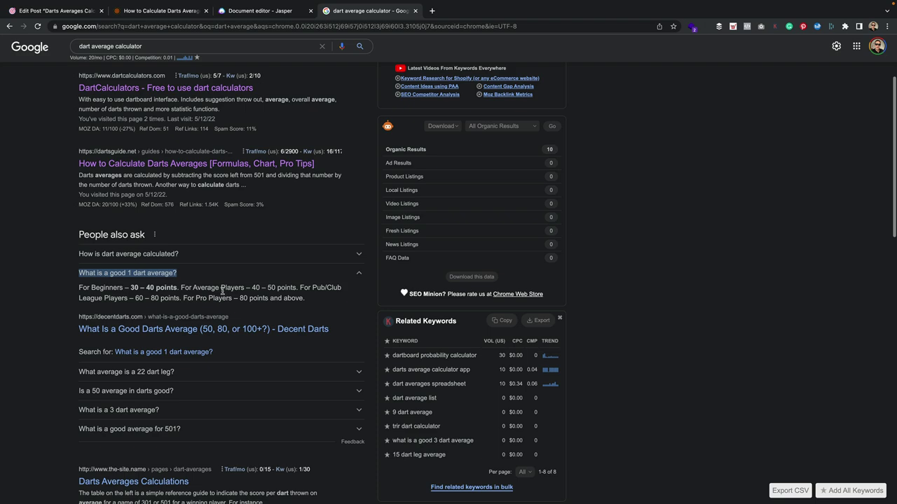
scroll(223, 291, down, 1)
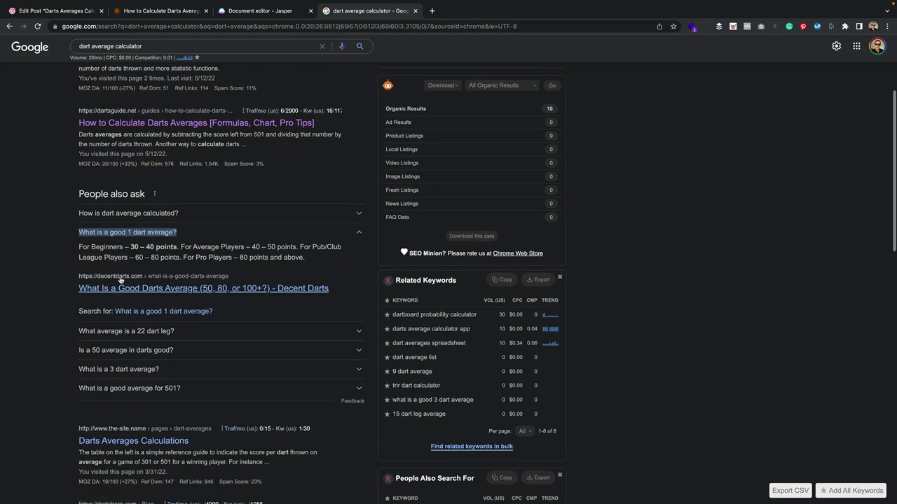
scroll(120, 279, down, 2)
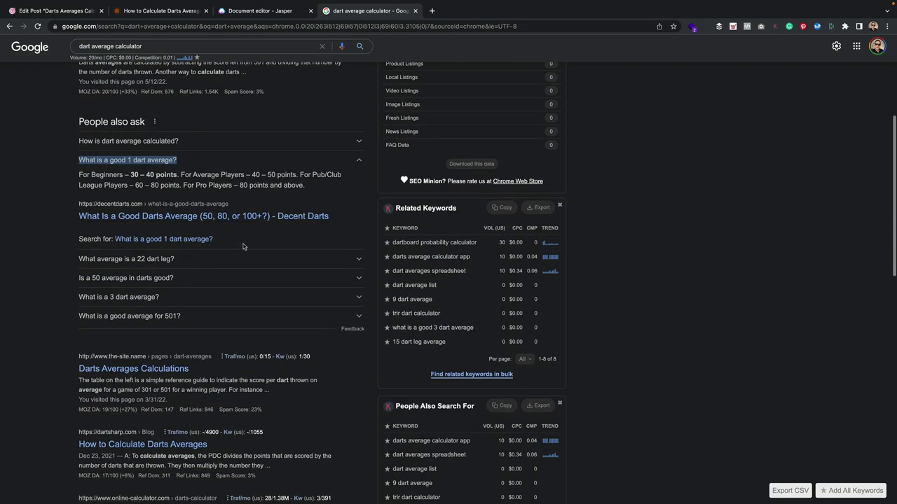
scroll(244, 245, down, 1)
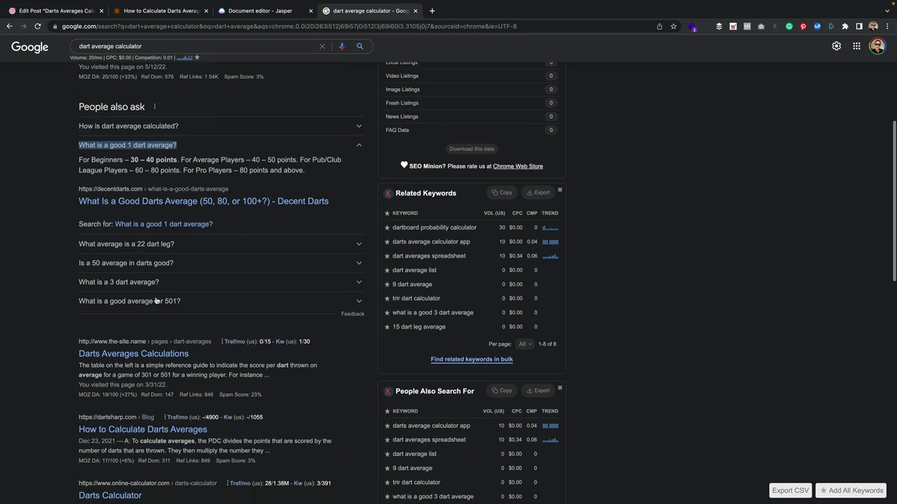
click(184, 281)
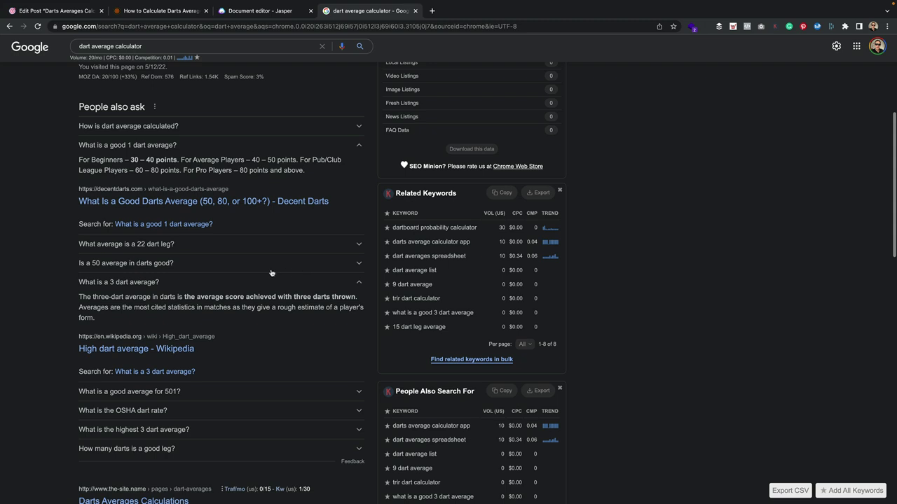
drag(175, 288, 77, 284)
key(super+c)
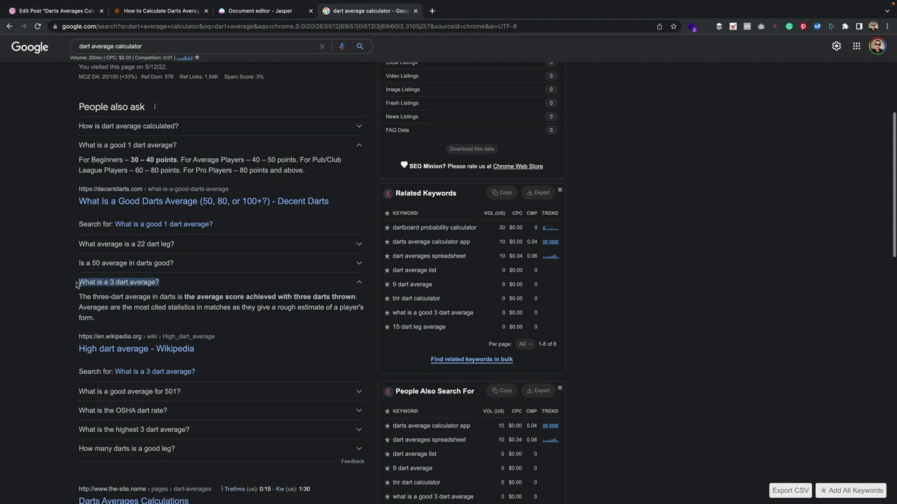
click(270, 11)
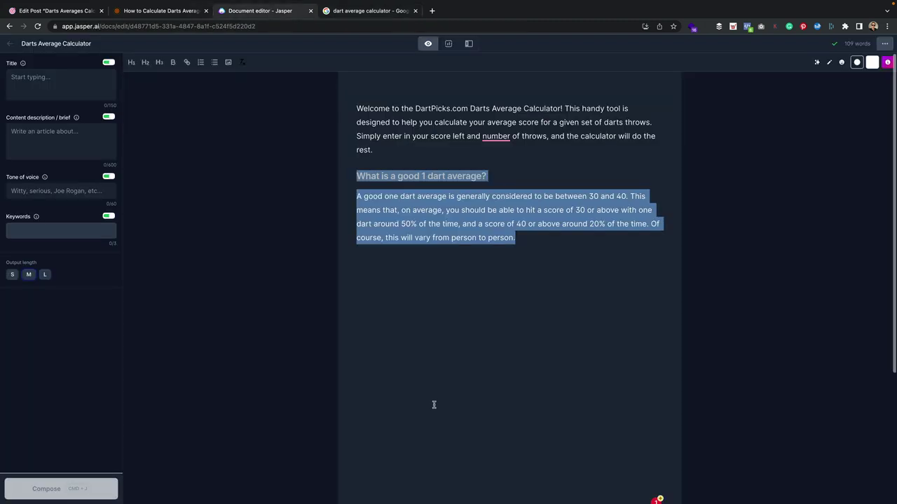
click(388, 256)
key(super+v)
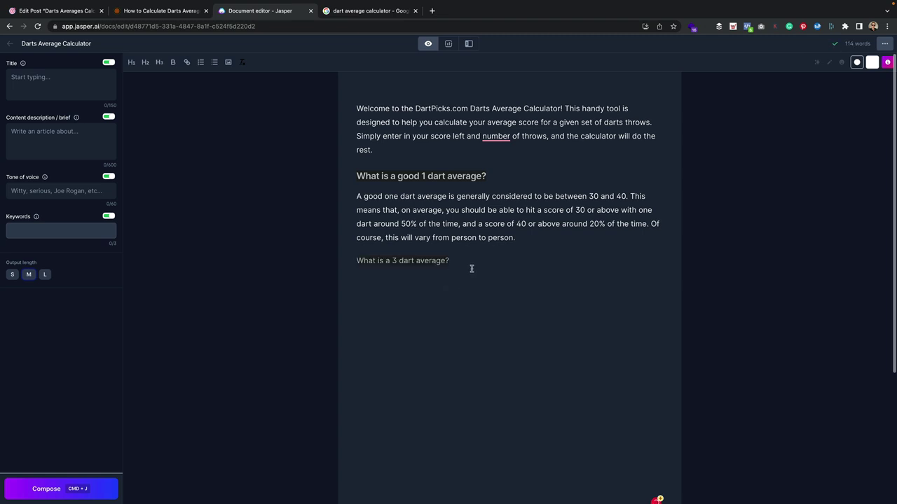
Format "What is a 3 dart average?" as an H2 heading and have Jasper compose an answer below it
drag(449, 260, 309, 261)
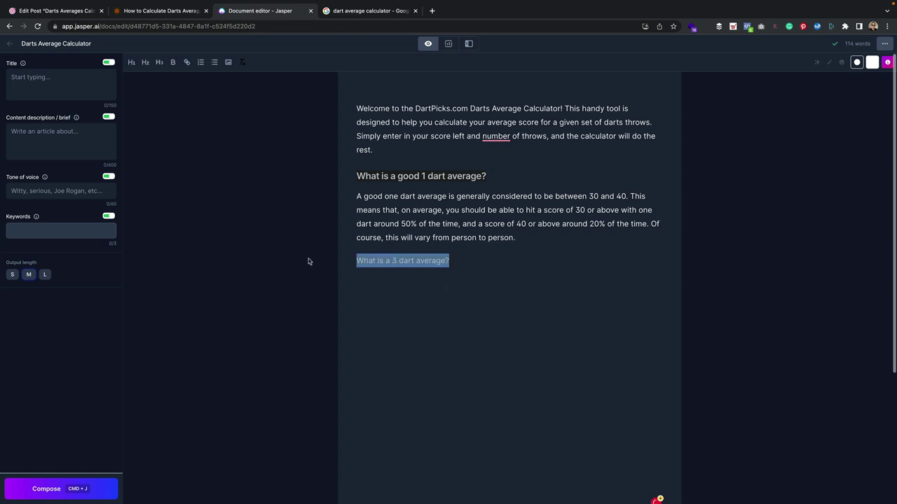
click(145, 63)
click(412, 280)
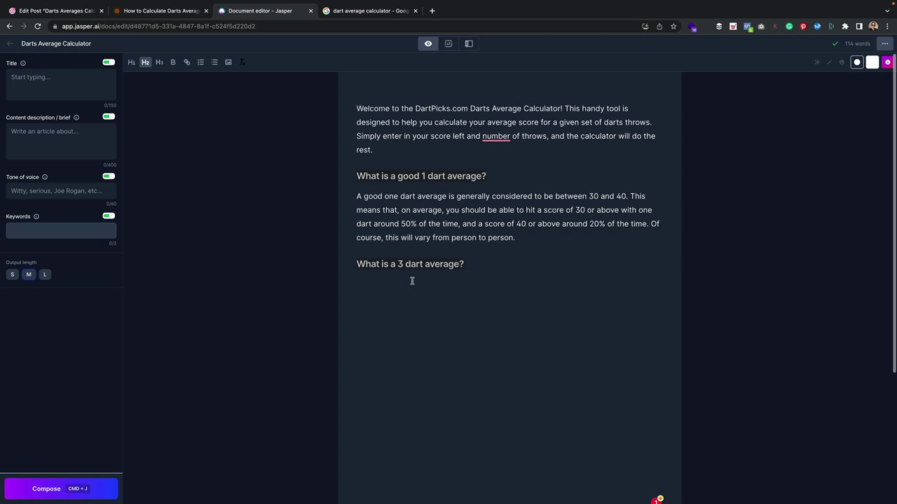
key(Return)
key(super+j)
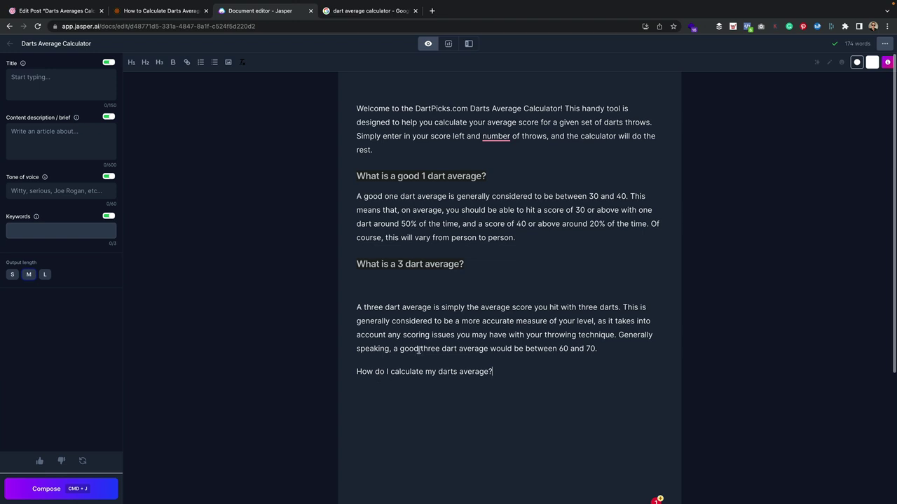
Delete the answer's closing "Generally speaking" sentence in Jasper and copy the 3 dart average section into the WordPress post, adding an empty paragraph below
click(555, 349)
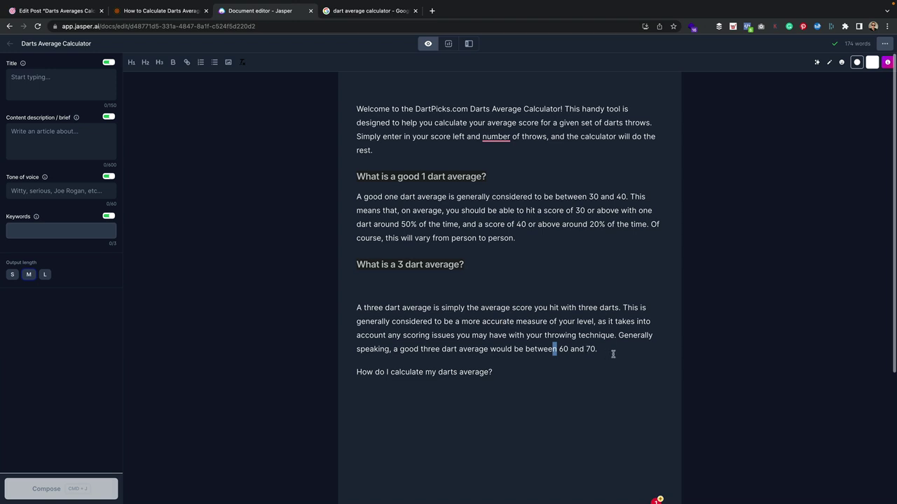
drag(612, 353, 313, 264)
key(super+c)
key(BackSpace)
click(155, 12)
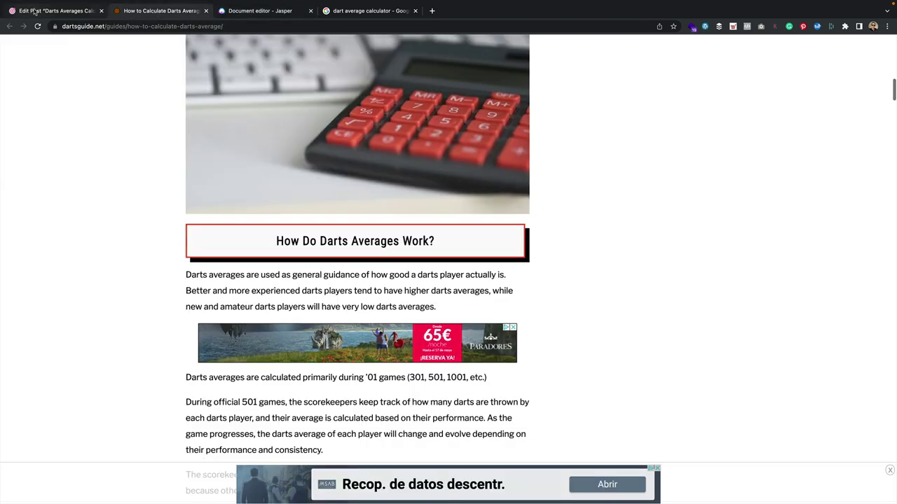
click(33, 12)
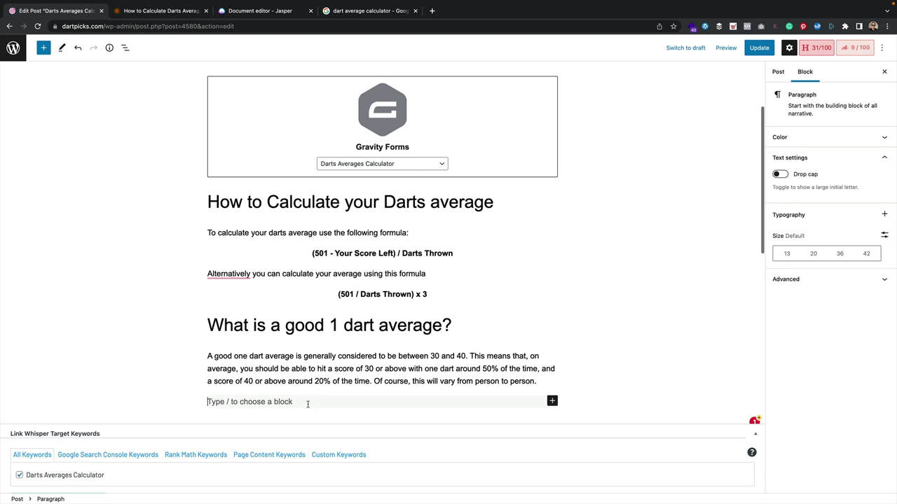
key(super+v)
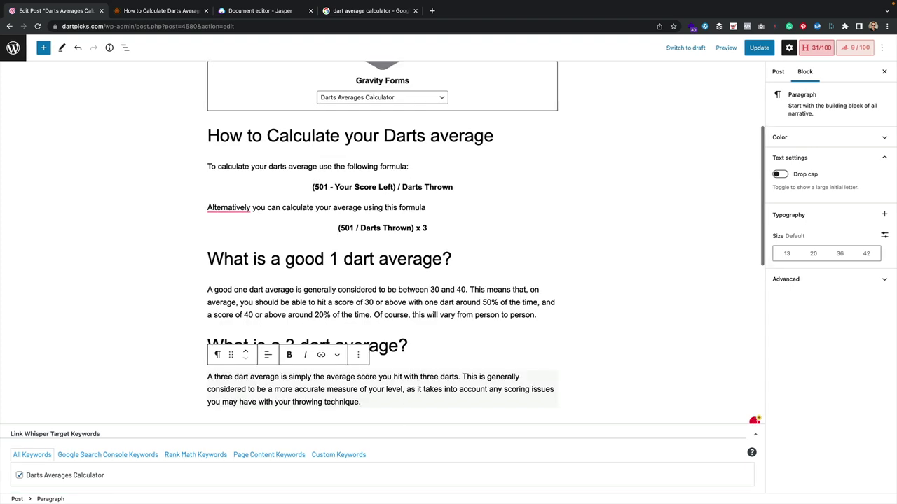
key(Return)
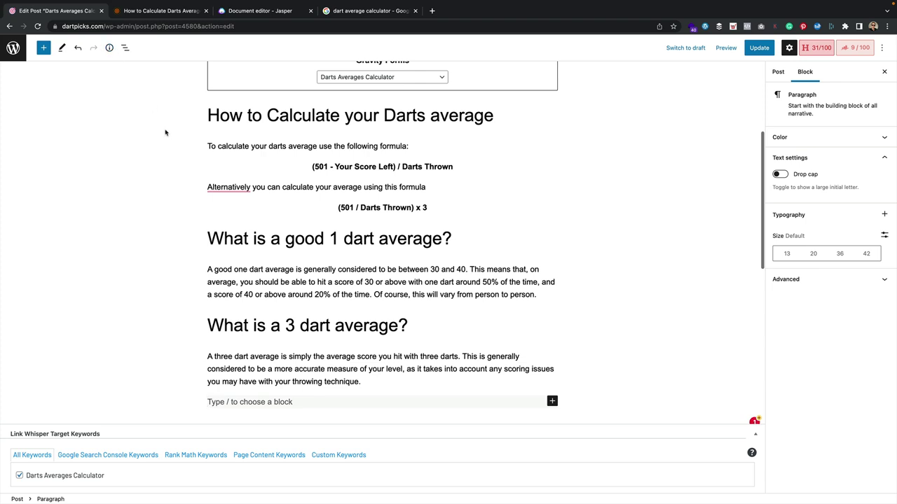
Look up the "What is the highest 3 dart average?" question in the Google results and copy its text
click(362, 12)
scroll(303, 232, down, 1)
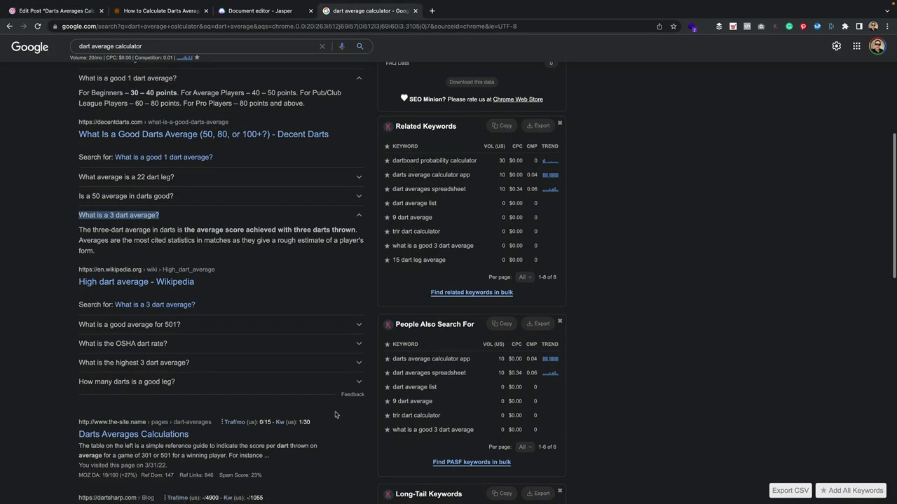
click(264, 363)
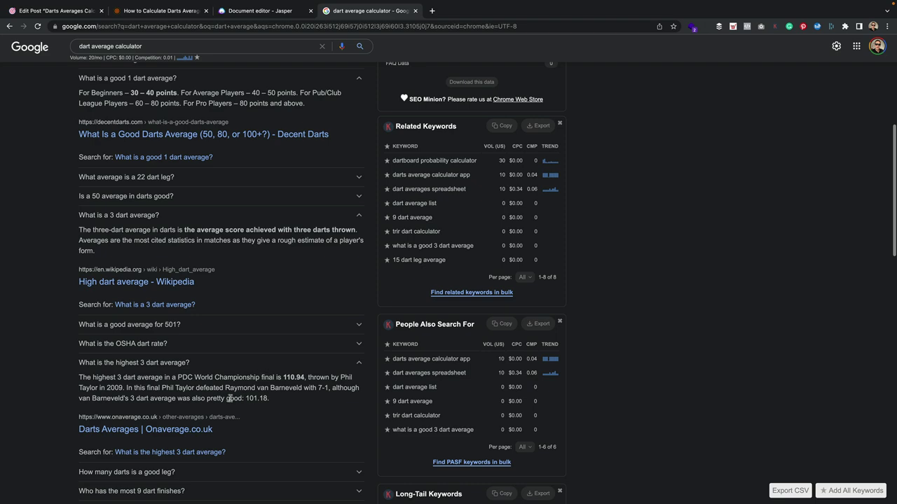
scroll(259, 385, down, 3)
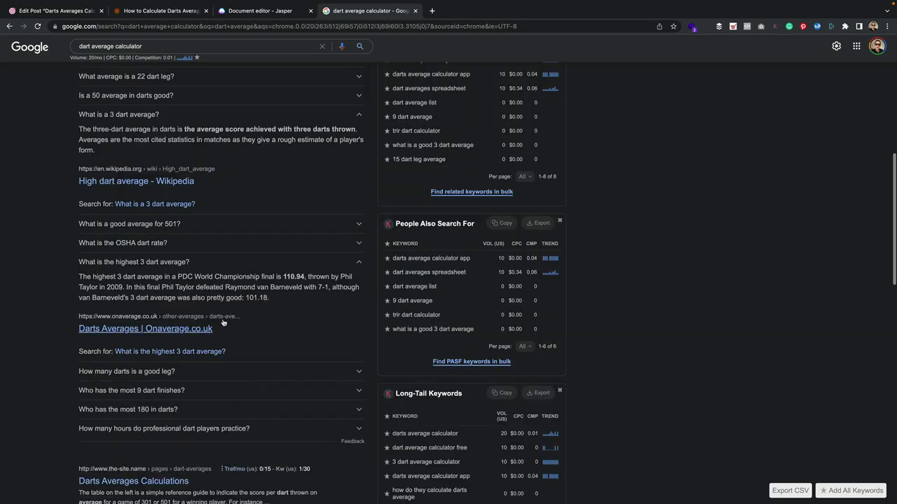
scroll(194, 274, up, 1)
drag(196, 277, 108, 277)
key(super+c)
Replace the leftover question "How do I calculate my darts average?" in the Jasper document with the copied question
click(247, 10)
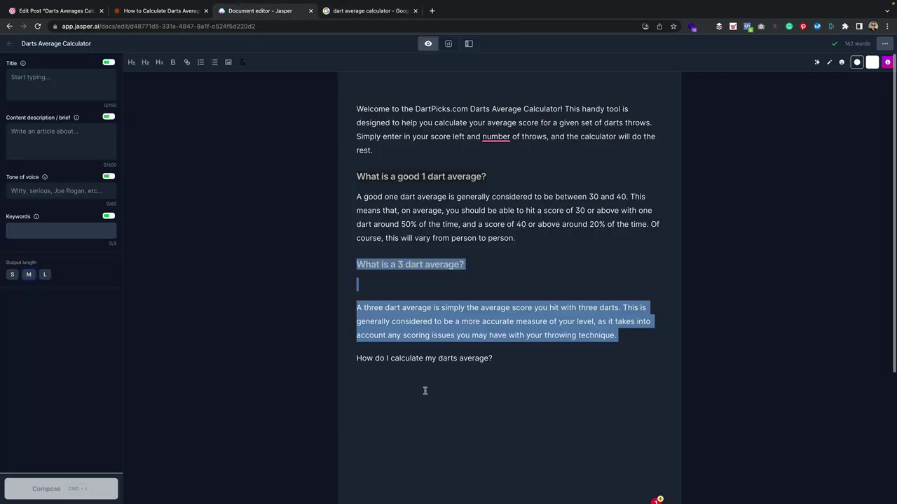
click(425, 391)
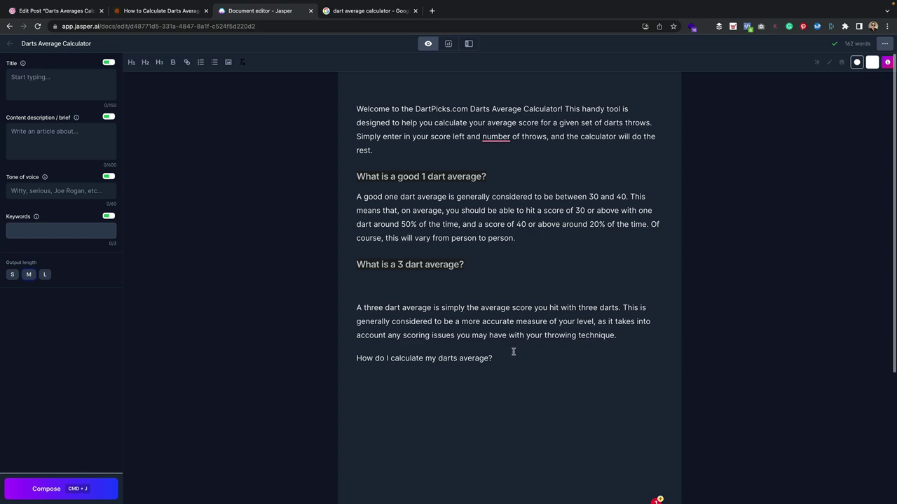
drag(515, 356, 350, 358)
key(BackSpace)
key(super+v)
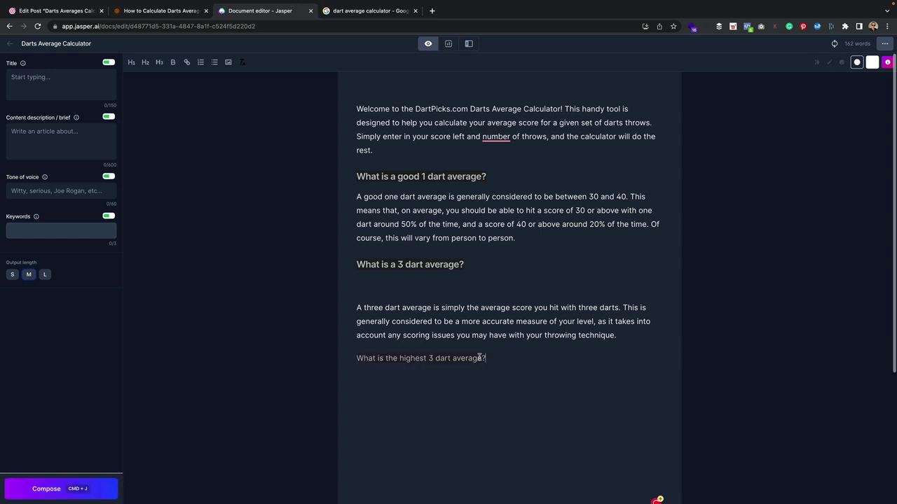
Format "What is the highest 3 dart average?" as an H2 heading and have Jasper compose an answer below it
drag(490, 358, 302, 359)
click(148, 67)
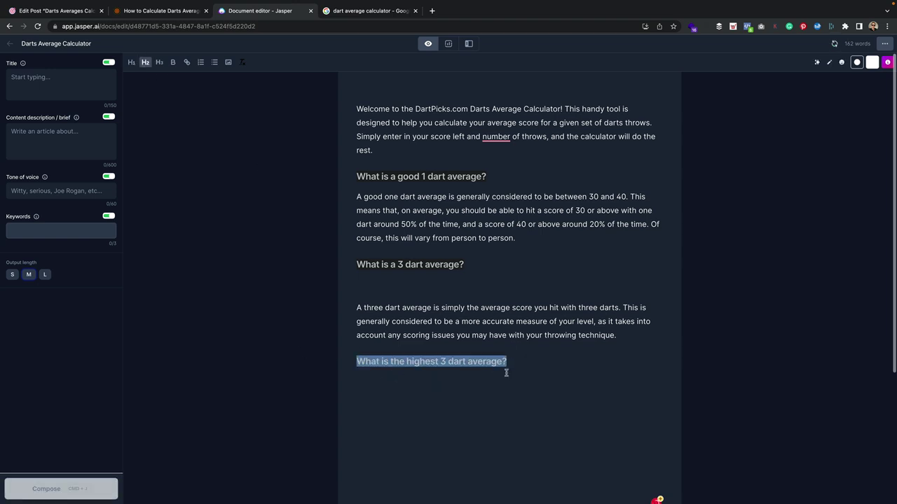
click(495, 385)
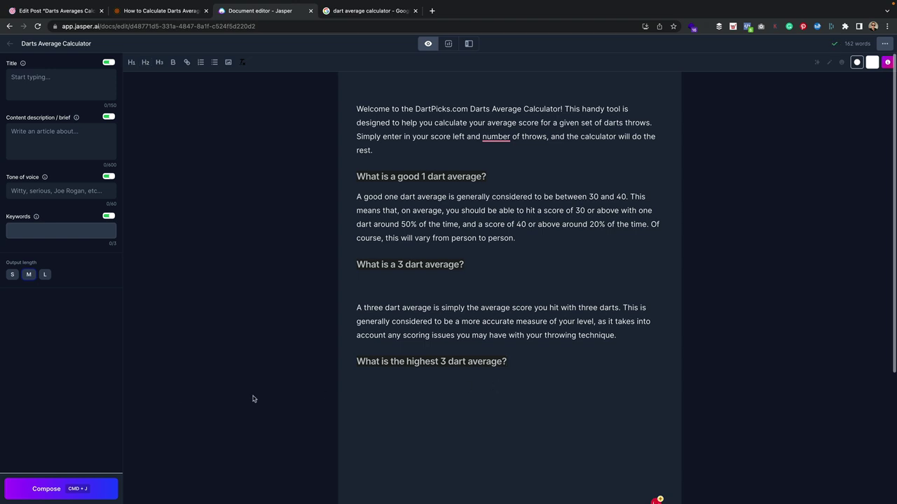
click(31, 491)
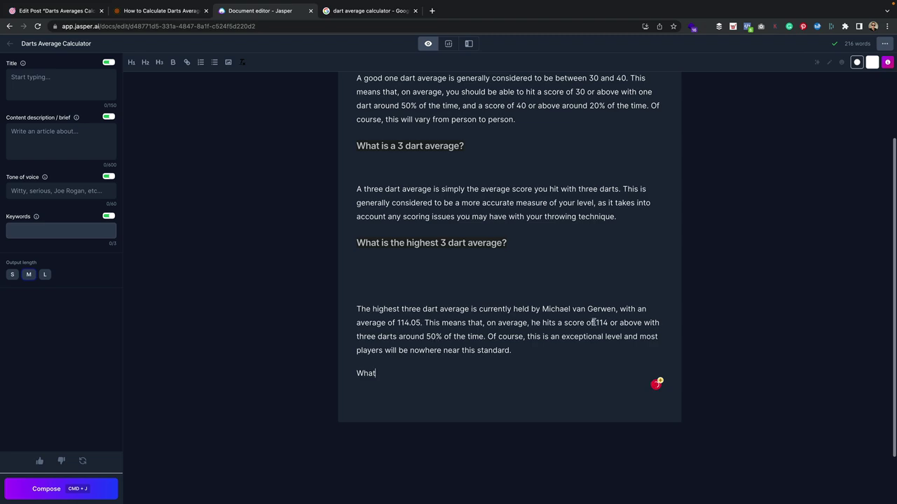
Check Jasper's highest 3 dart average answer against the Onaverage.co.uk article linked under the question in the Google results
click(370, 11)
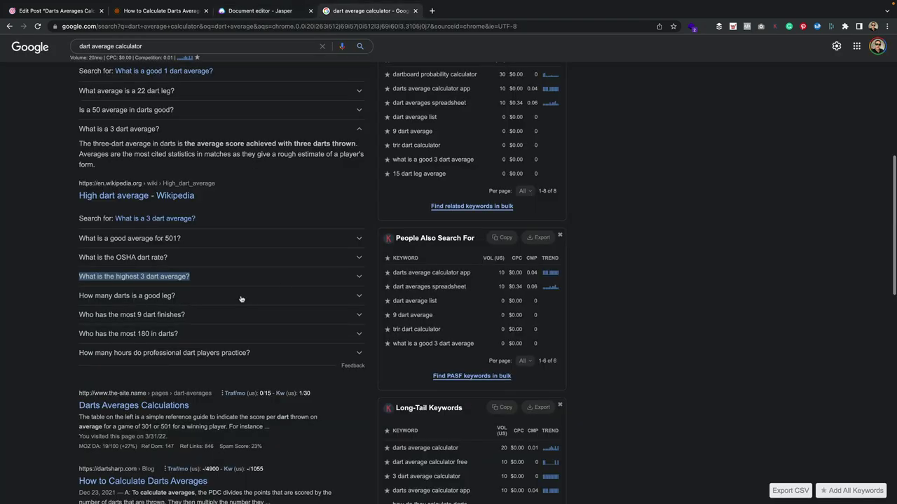
click(249, 279)
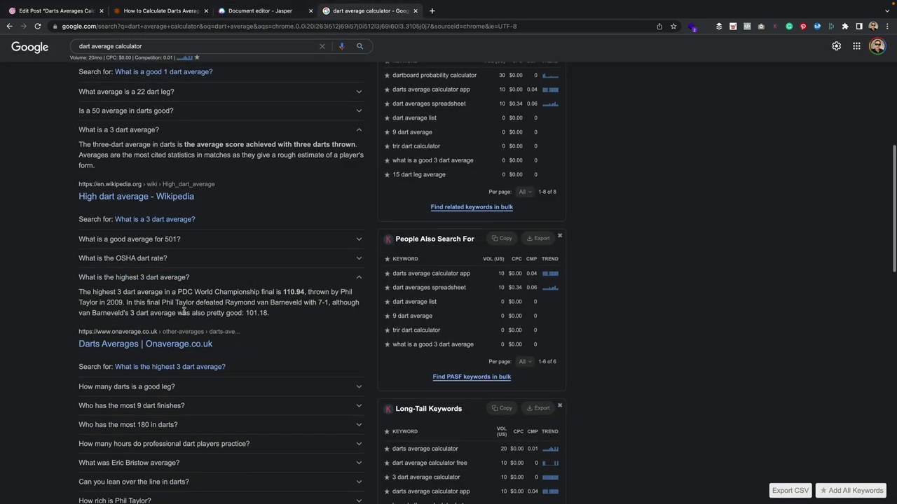
scroll(158, 320, down, 1)
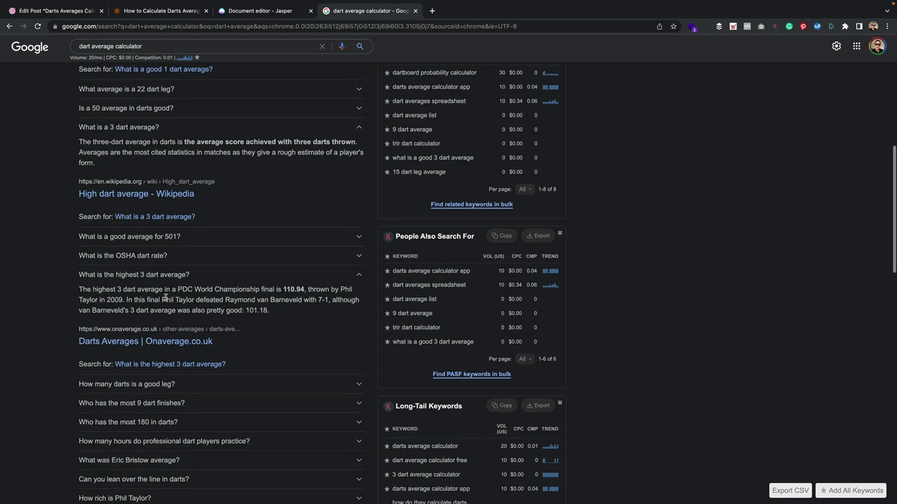
click(155, 343)
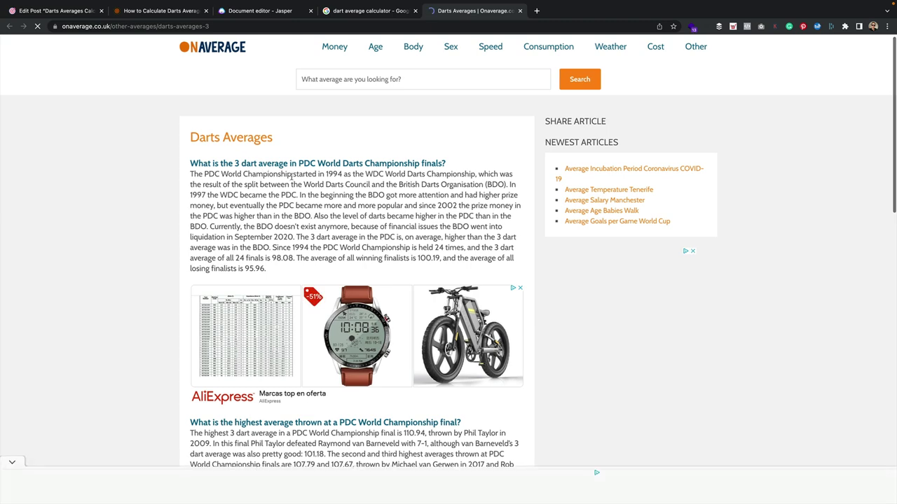
scroll(315, 217, down, 3)
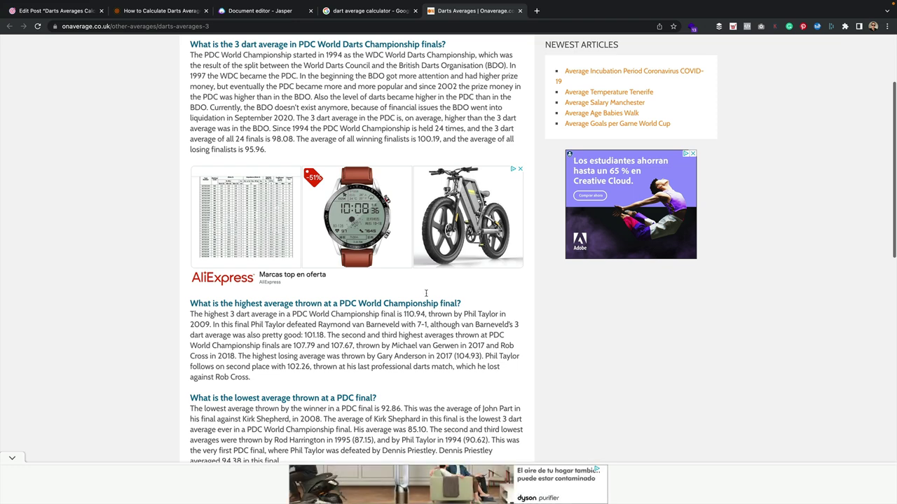
click(257, 12)
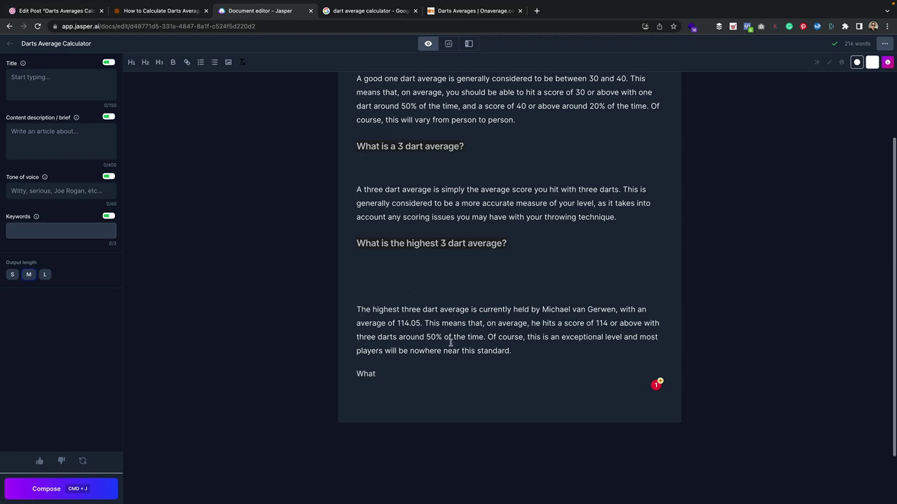
click(460, 11)
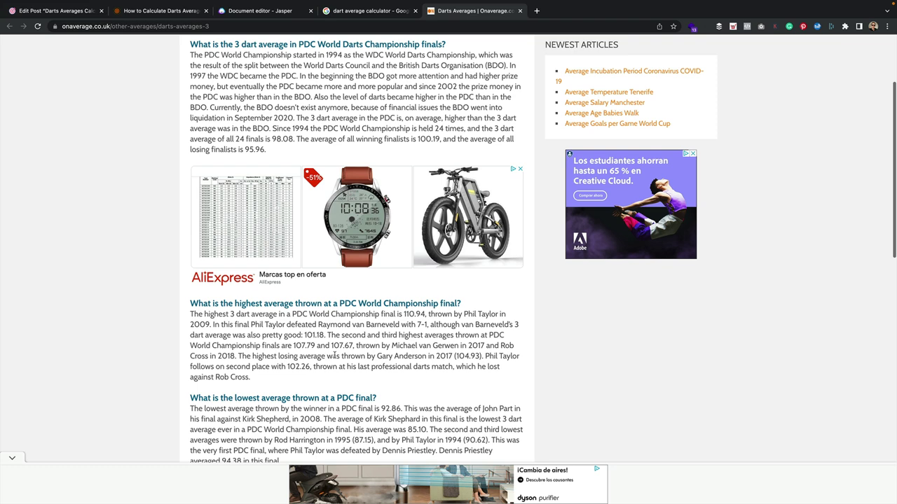
Copy the Onaverage.co.uk paragraph on the highest PDC World Championship final average and remove the composed answer from the Jasper document
scroll(294, 364, up, 1)
drag(273, 384, 190, 321)
key(super+c)
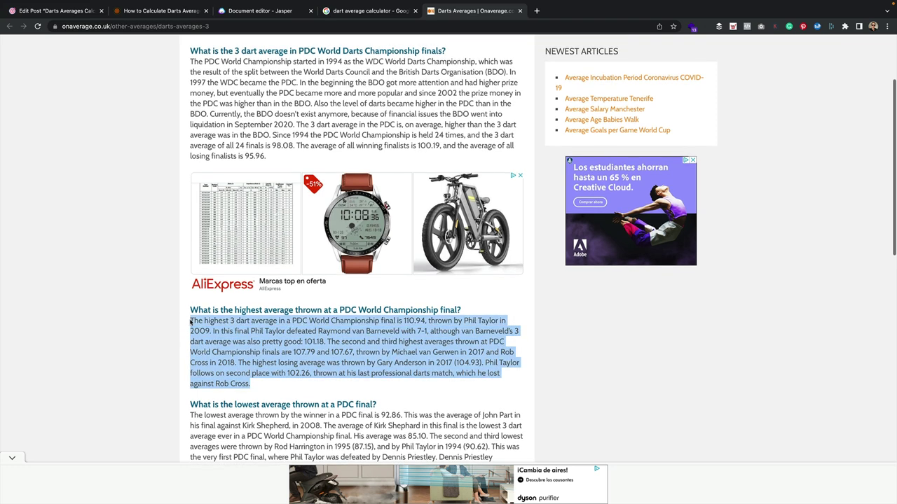
click(252, 11)
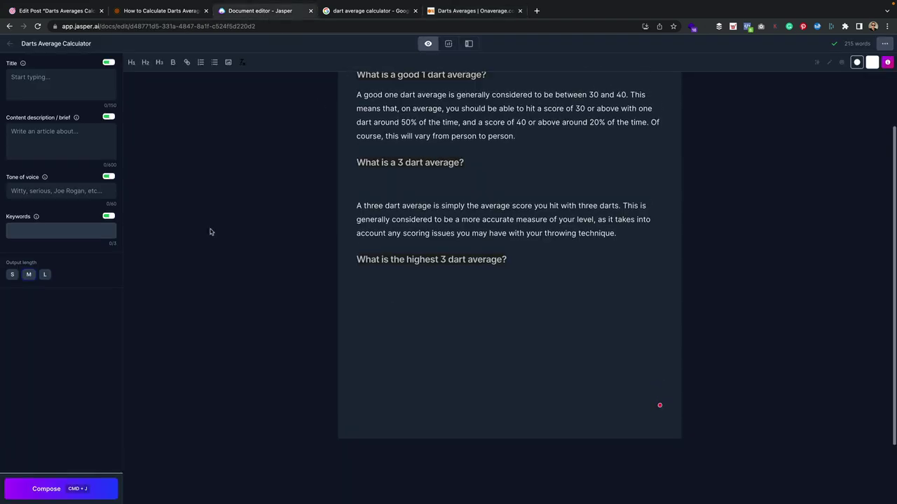
Generate rewrites of the copied paragraph with Jasper's Content Improver template, using "clear" as the tone of voice
click(469, 44)
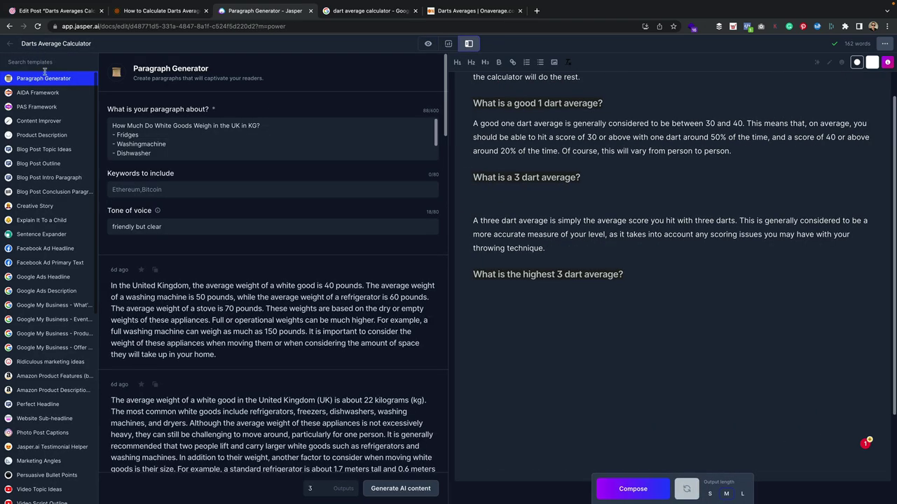
click(58, 122)
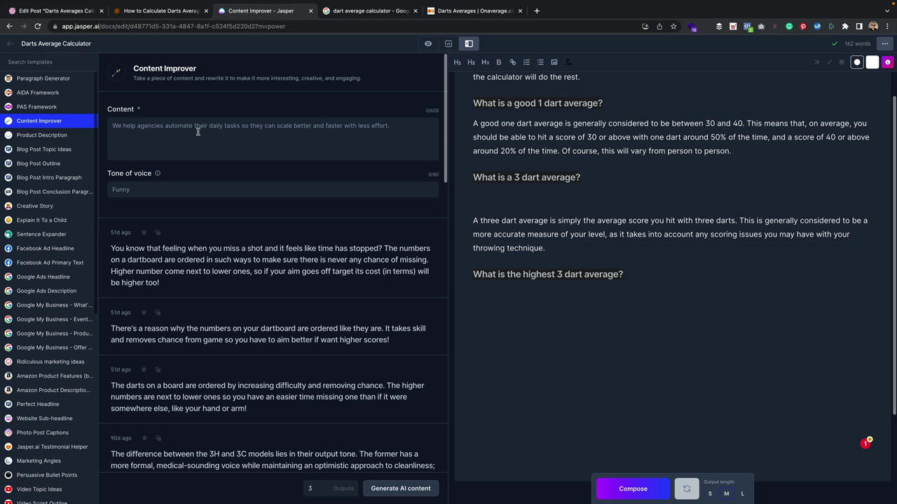
click(198, 131)
key(super+v)
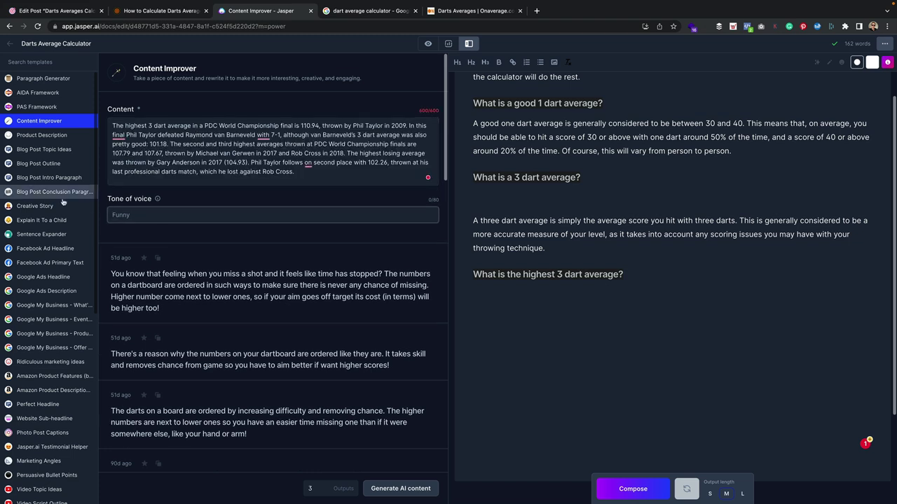
click(187, 213)
text(clear)
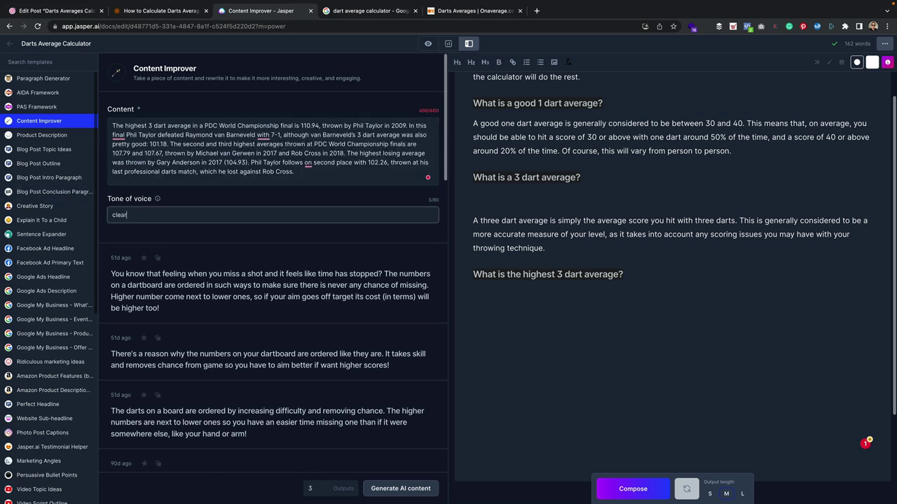
click(410, 488)
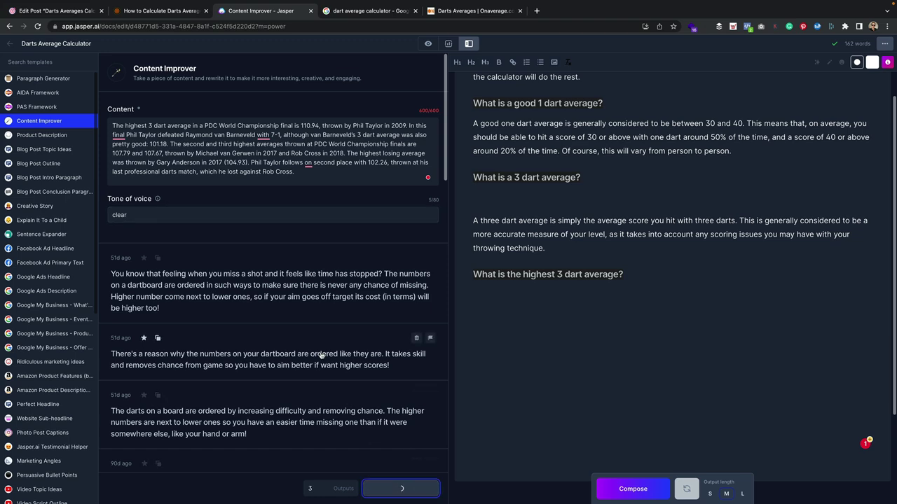
Review the generated rewrites and copy the one starting "In the 2009 PDC World Championship final" under the highest 3 dart average heading
scroll(333, 311, down, 1)
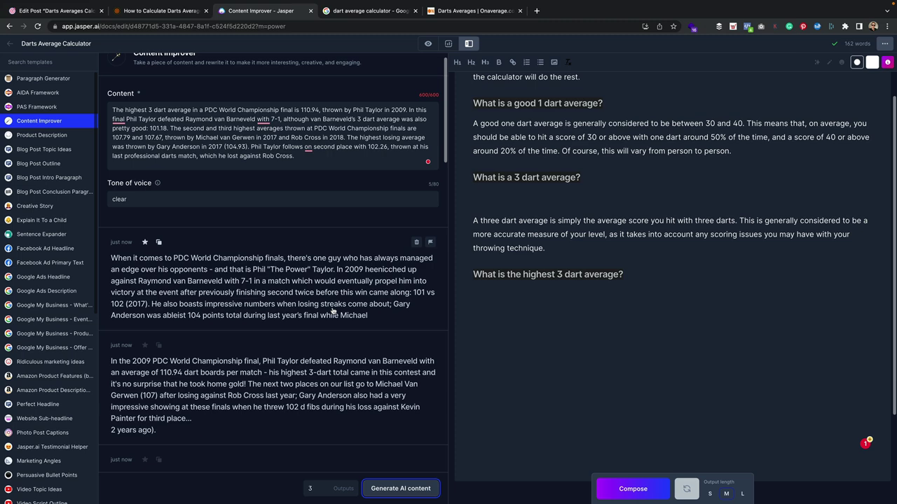
scroll(237, 274, down, 3)
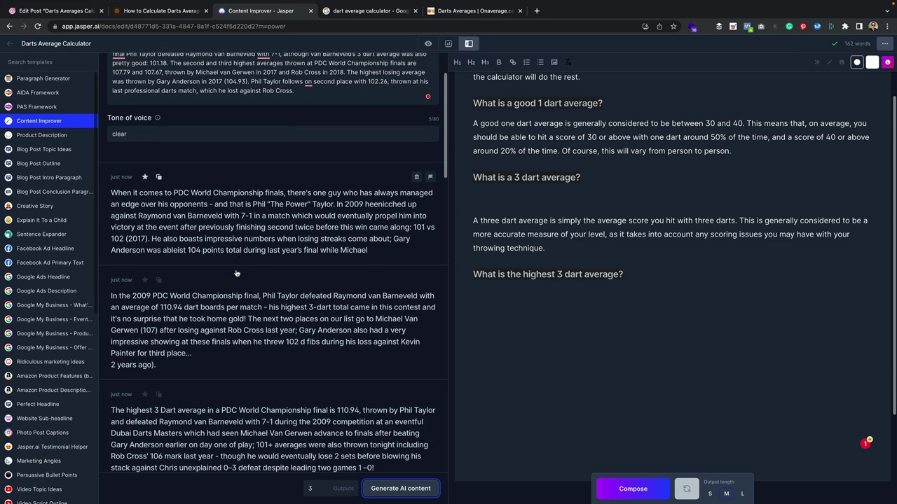
scroll(296, 268, up, 1)
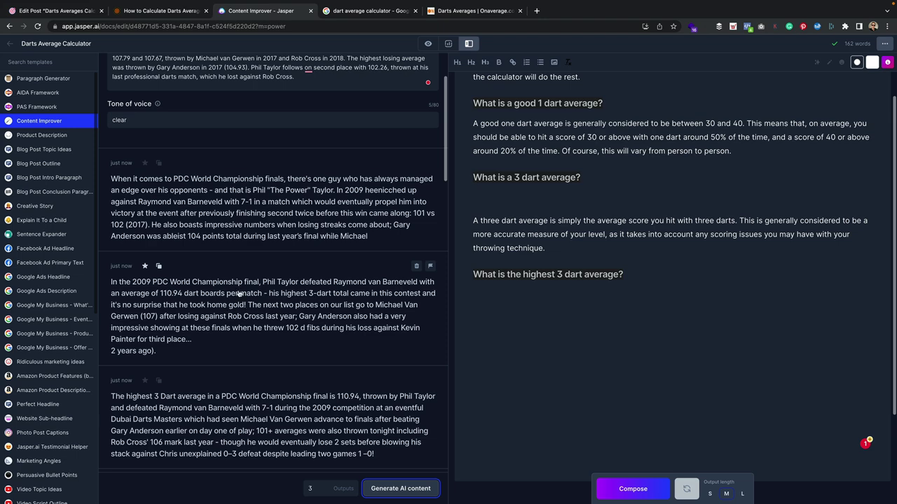
click(159, 267)
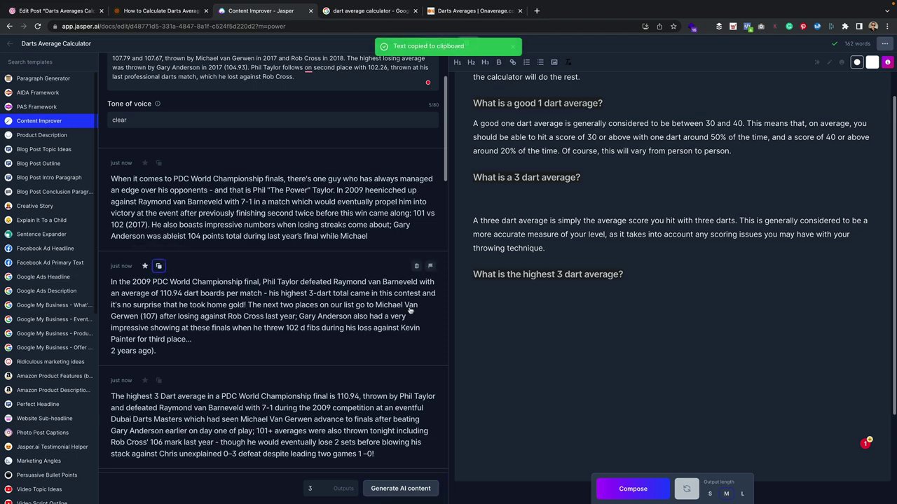
click(576, 307)
key(ctrl+v)
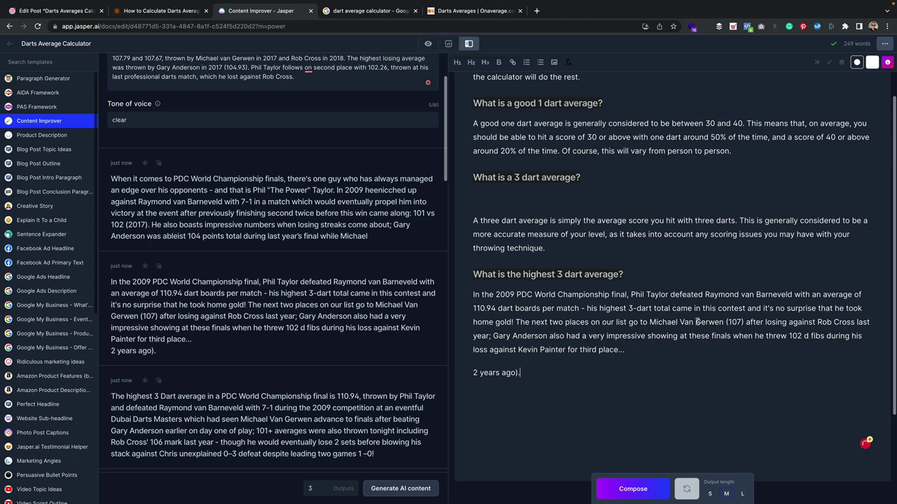
Change Michael Van Gerwen's average to 107.79 in the pasted answer and insert (107.67) after Rob Cross
scroll(319, 149, up, 3)
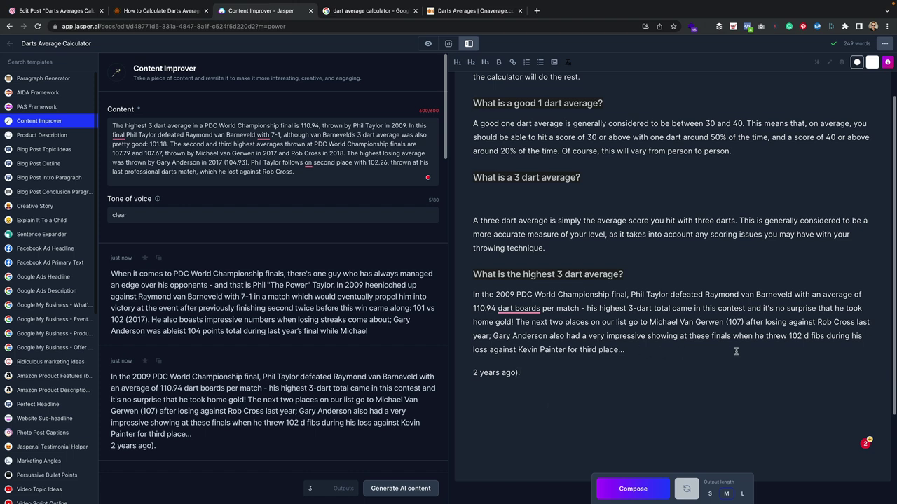
click(742, 324)
text(.79)
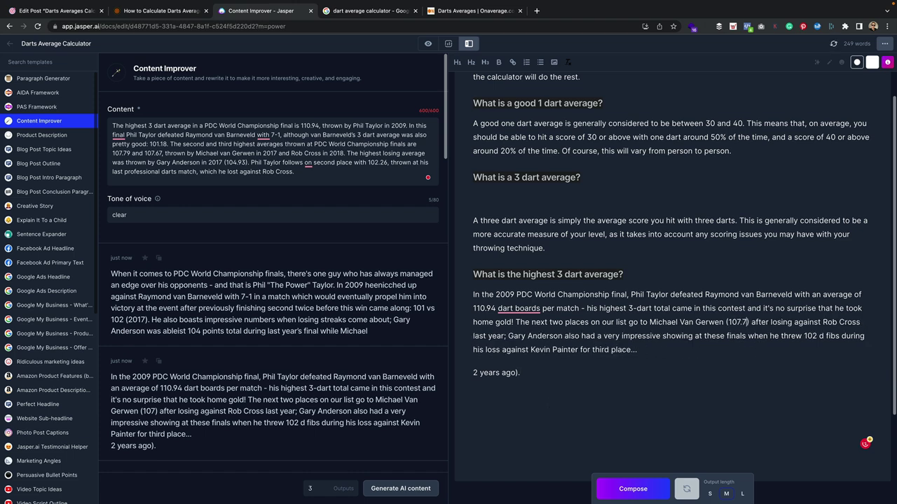
drag(754, 322, 726, 323)
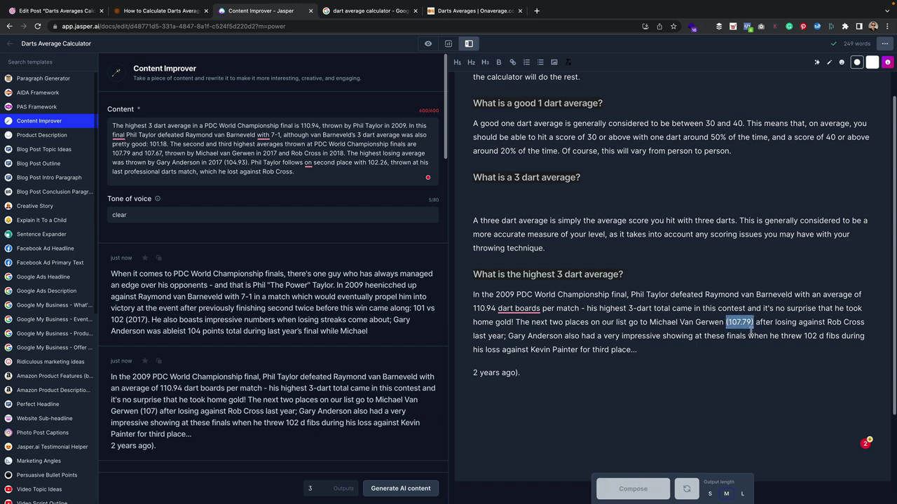
click(869, 322)
key(ctrl+v)
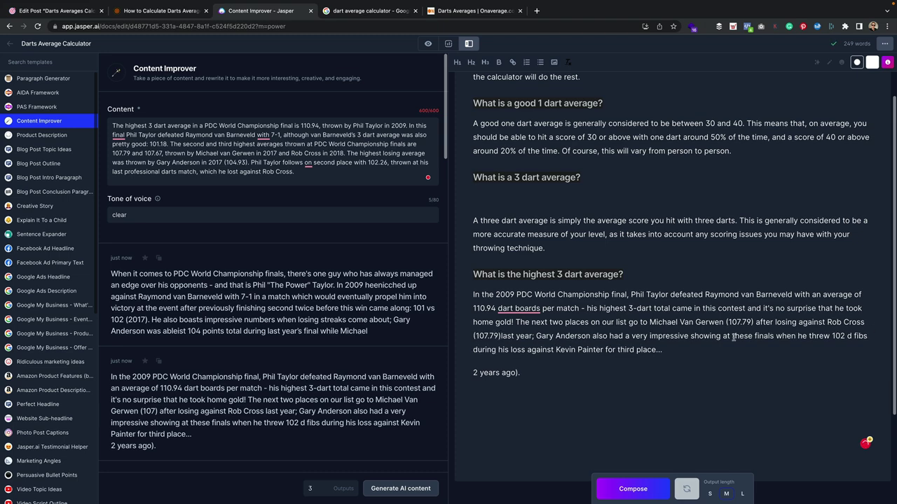
key(BackSpace)
key(BackSpace)
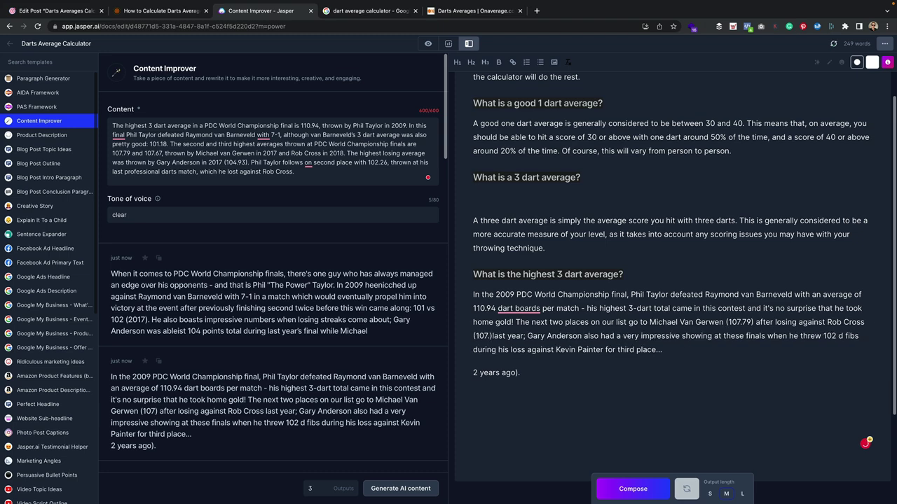
text(67)
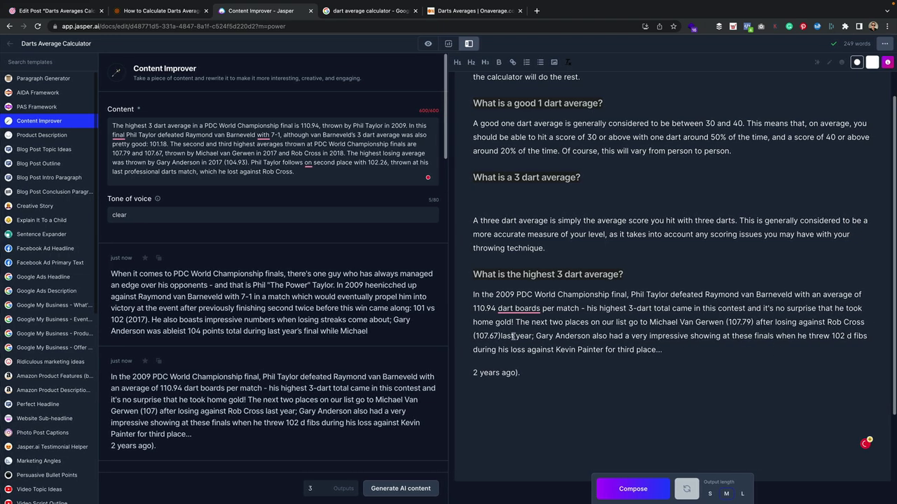
Delete everything after (107.67) in the highest 3 dart average answer and end the sentence with a period
drag(501, 335, 522, 373)
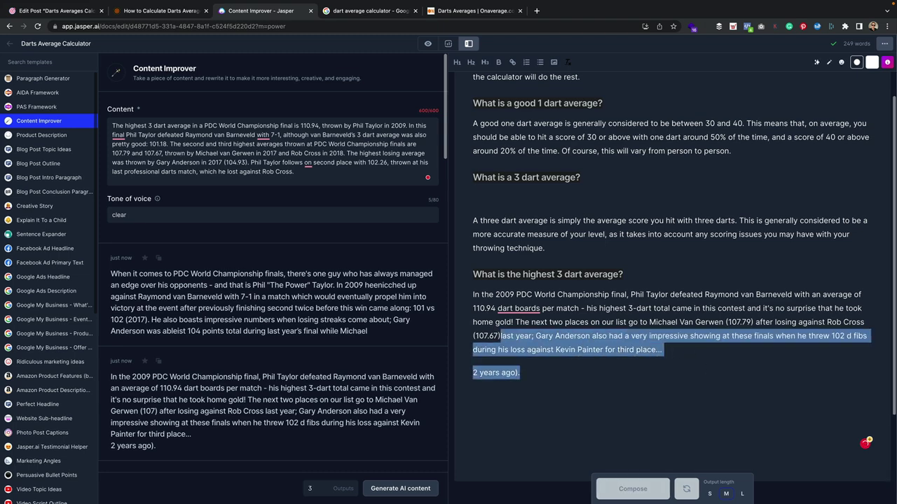
key(BackSpace)
text(.)
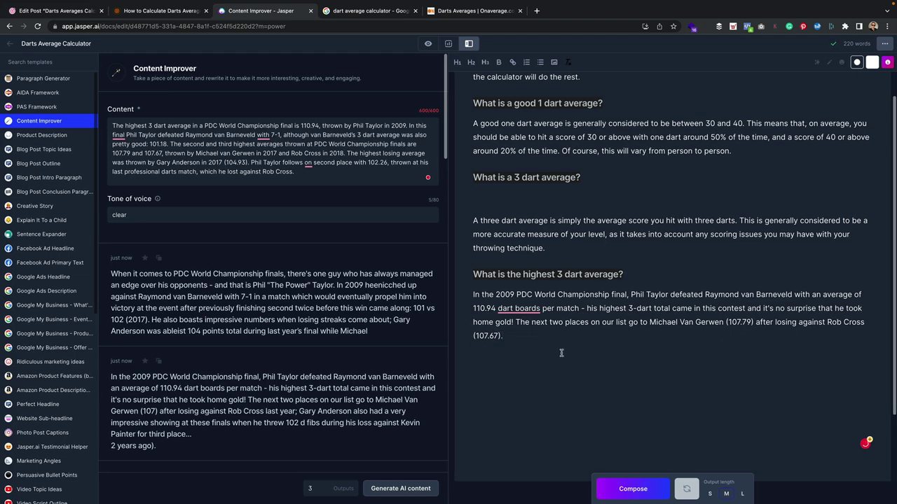
Copy the highest 3 dart average heading and its answer to the end of the WordPress post, below the 3 dart average section
drag(561, 354, 463, 271)
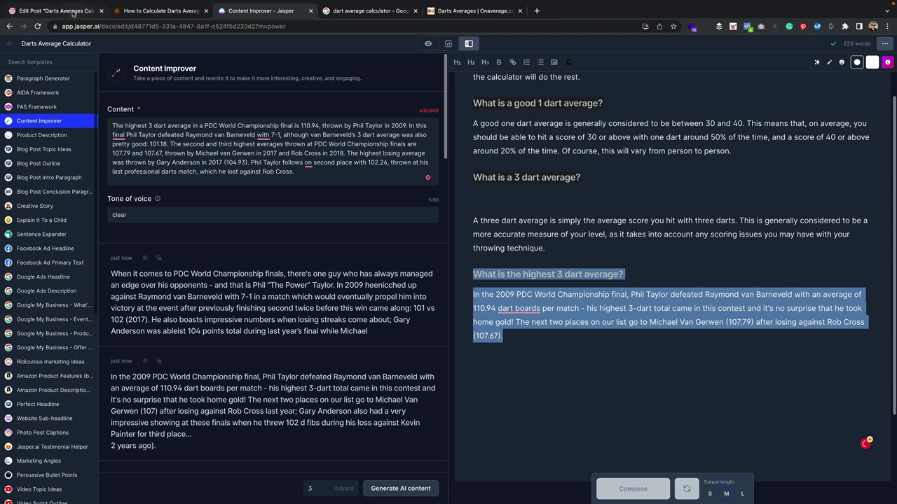
click(56, 10)
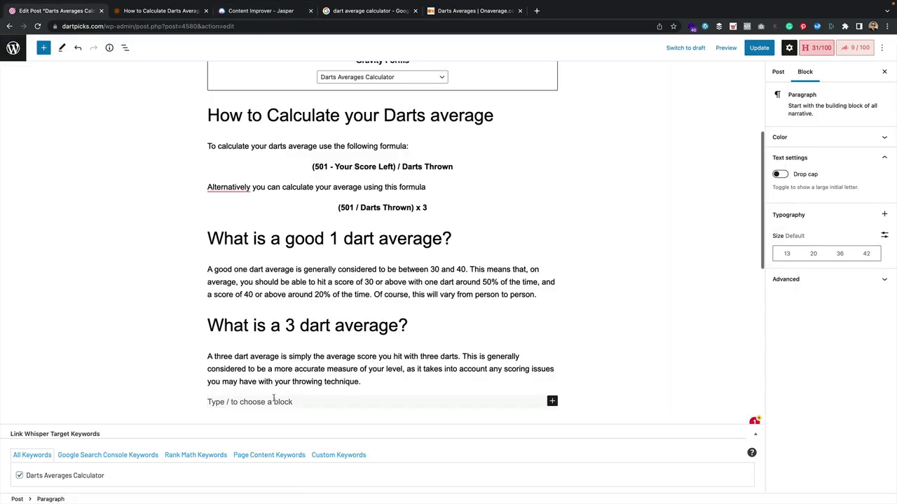
key(ctrl+v)
scroll(486, 315, down, 3)
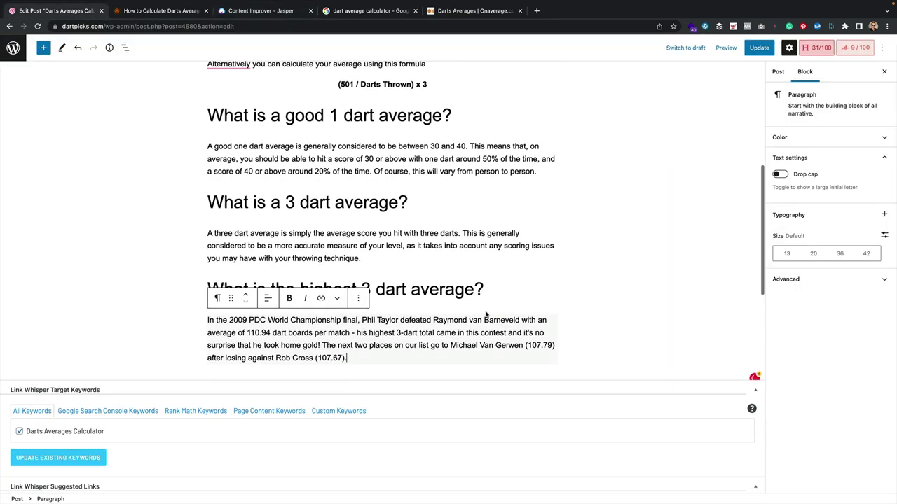
Update the Darts Averages Calculator post and review the published page from the calculator through to the last answer
scroll(486, 316, up, 10)
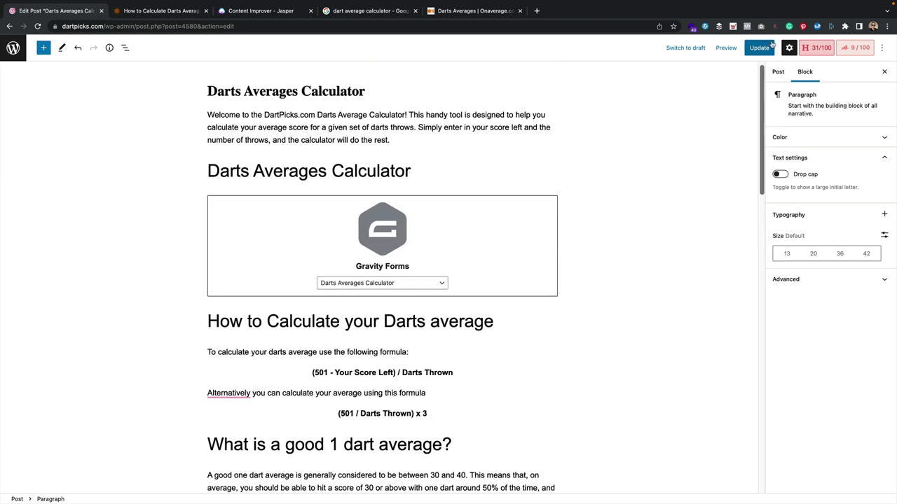
click(770, 47)
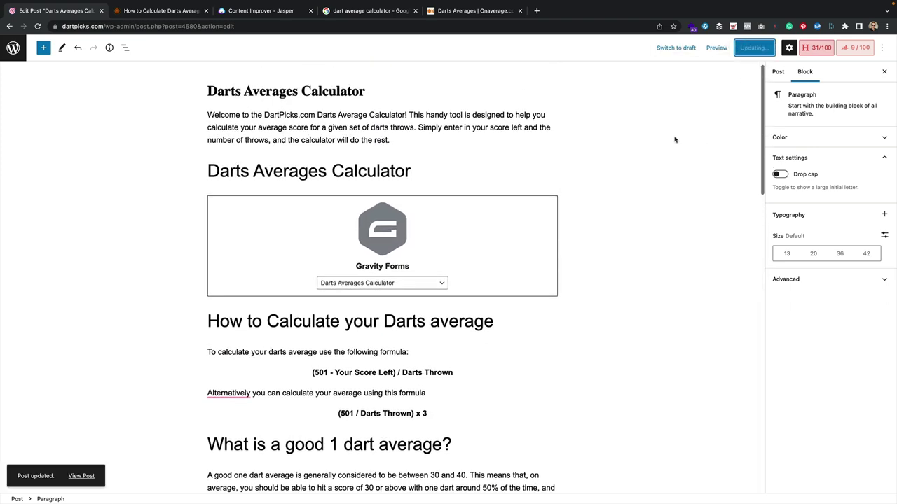
click(81, 476)
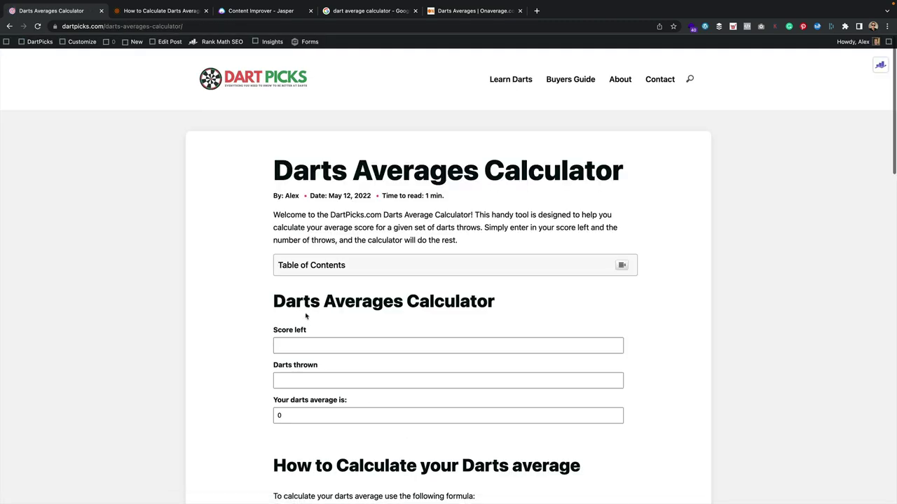
scroll(379, 297, down, 5)
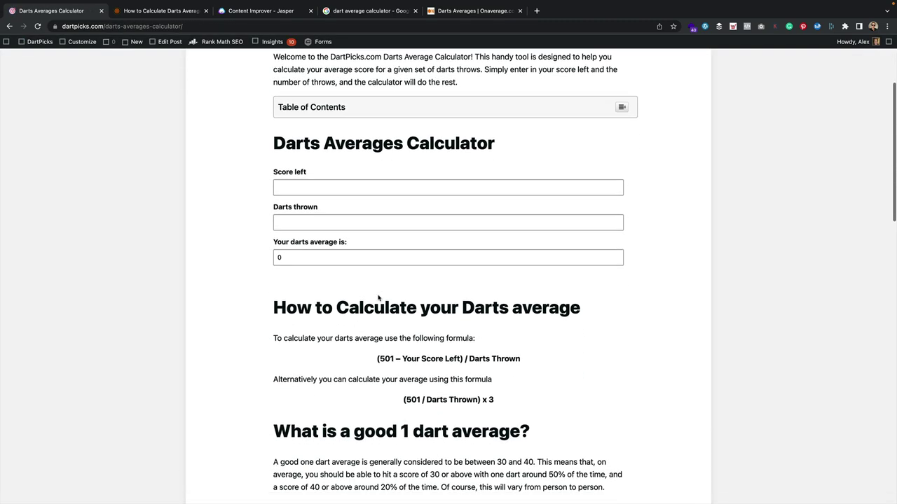
scroll(378, 298, down, 5)
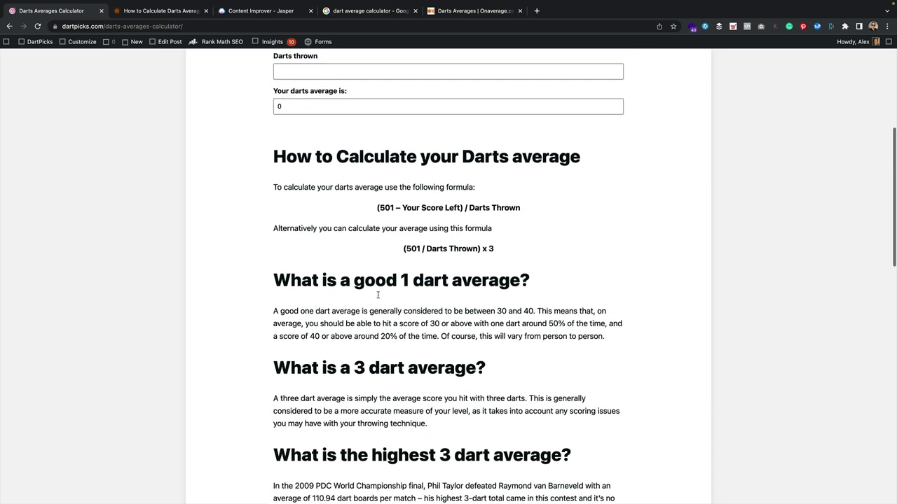
scroll(505, 252, down, 3)
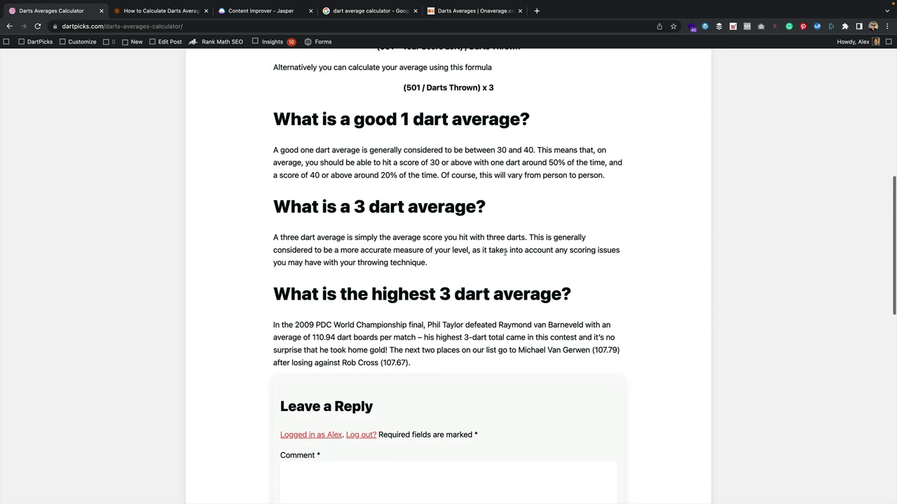
scroll(501, 250, up, 10)
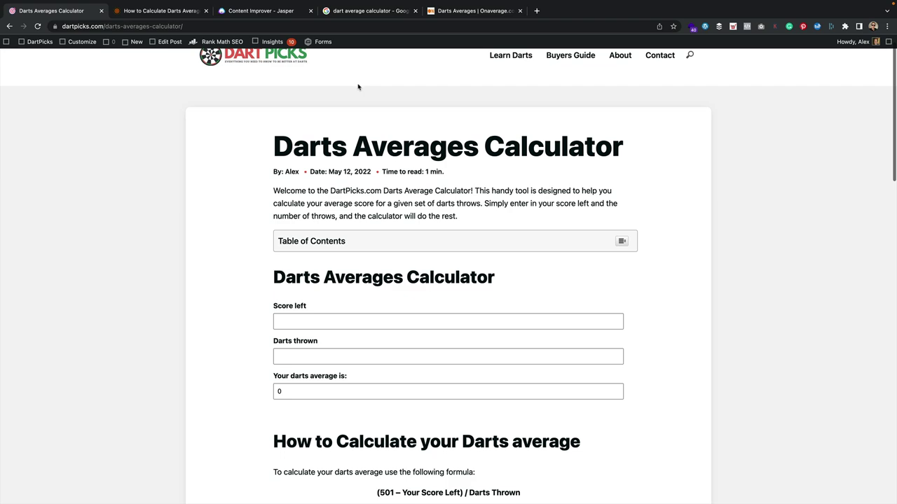
Open Canva in a new tab and create a blank custom-size design of 1200 × 600 px
click(537, 11)
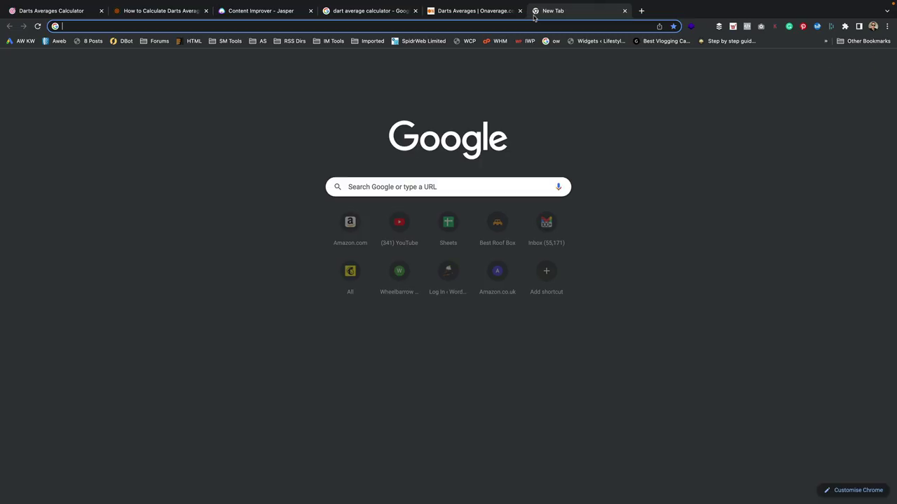
text(canva)
key(Return)
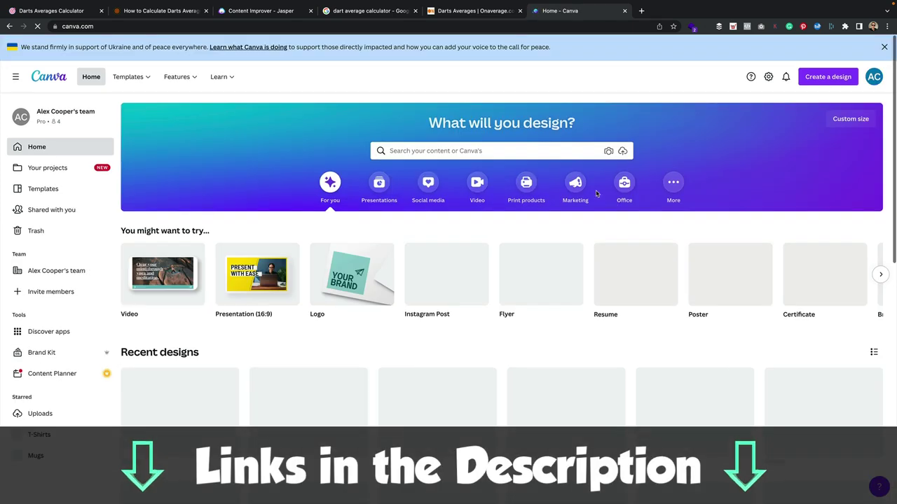
scroll(599, 189, down, 3)
scroll(596, 194, down, 1)
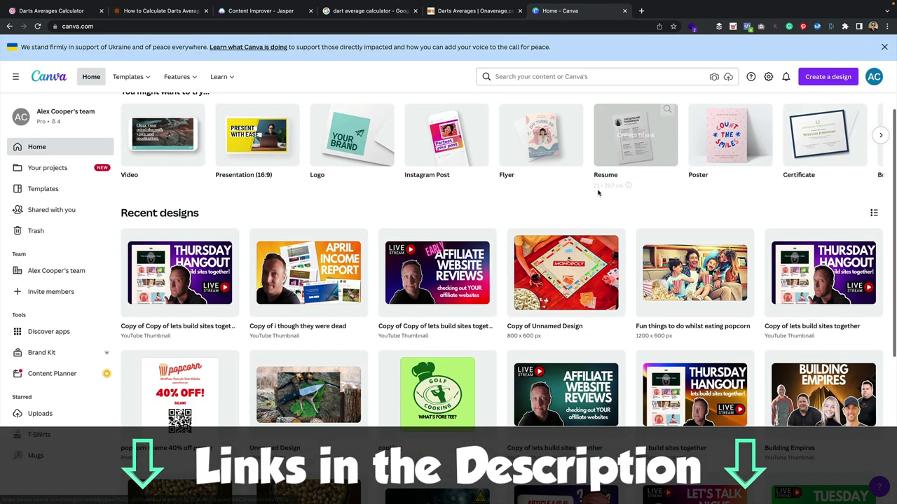
scroll(595, 194, up, 4)
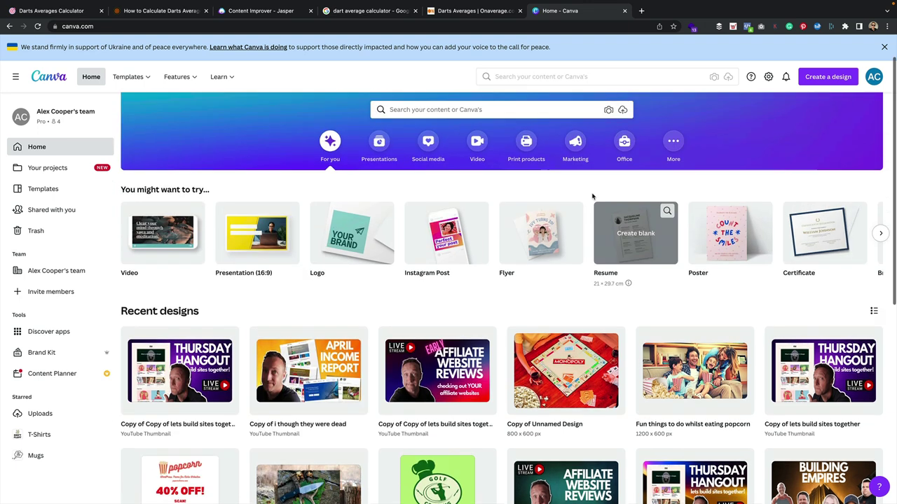
click(827, 76)
click(726, 306)
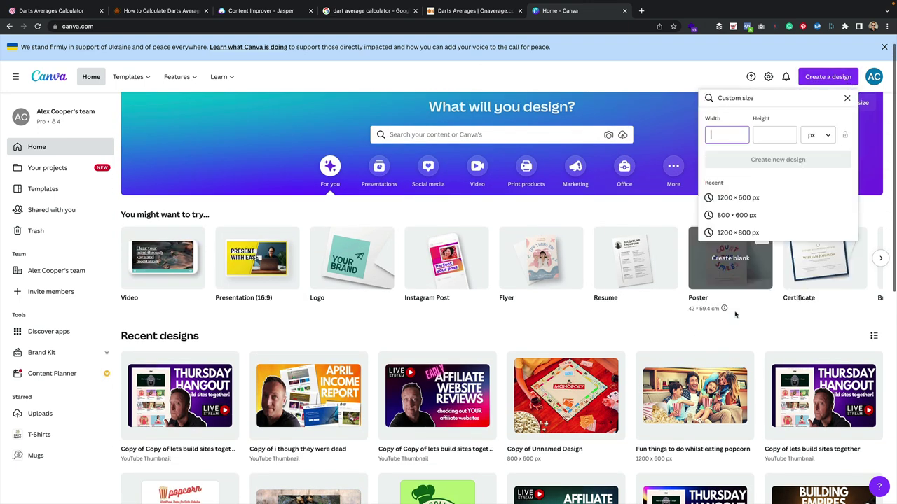
click(738, 198)
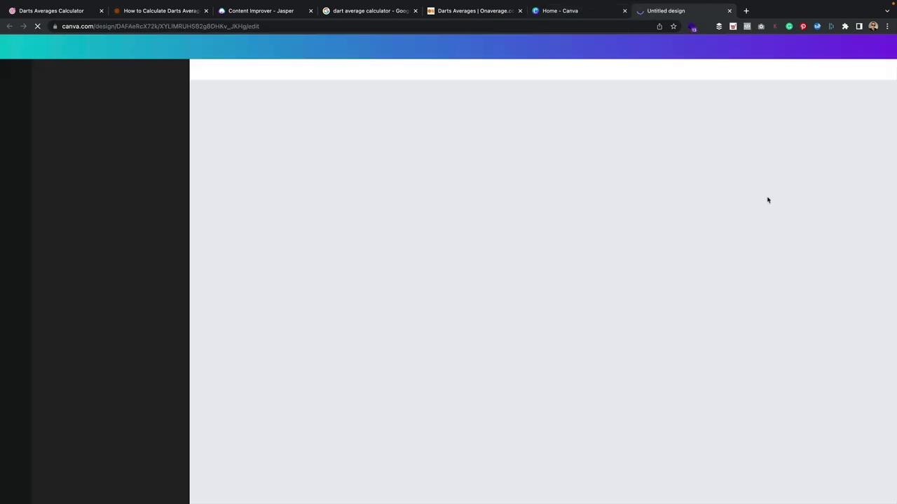
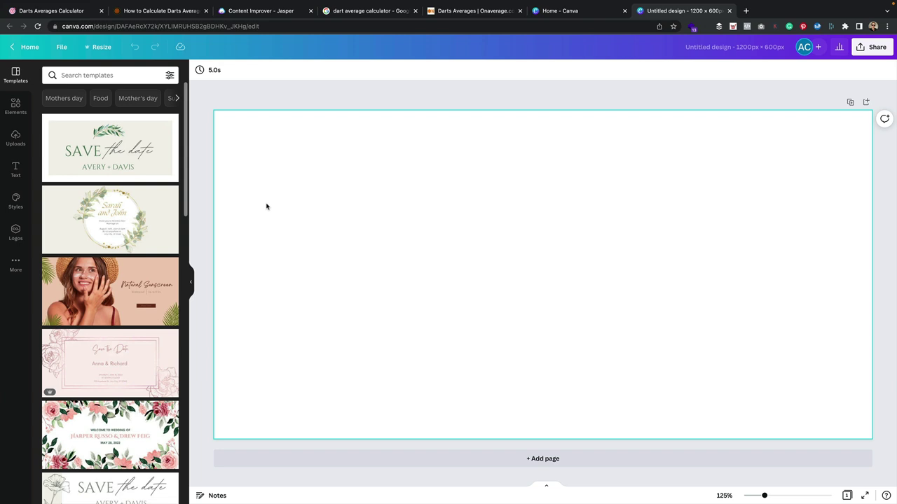
Search Canva elements for "darts" and fill the page with the photo of a dartboard and darts on dark wood
click(15, 106)
click(117, 75)
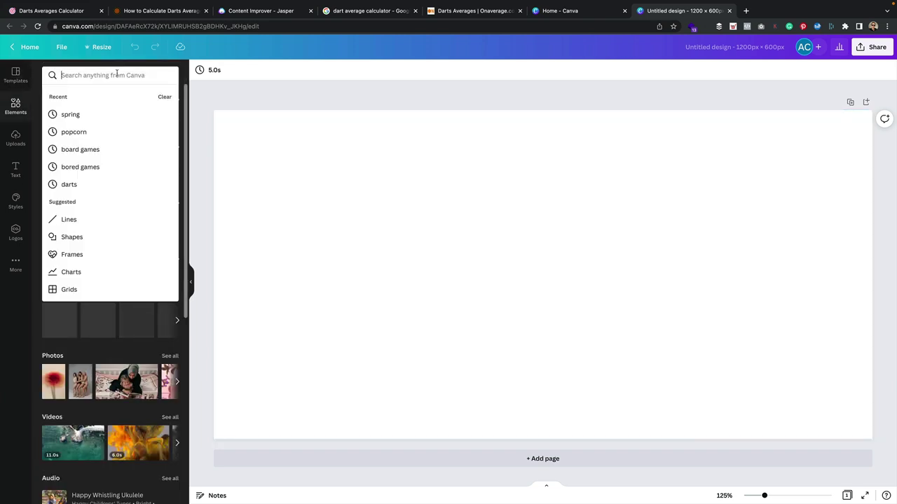
text(darts)
key(Return)
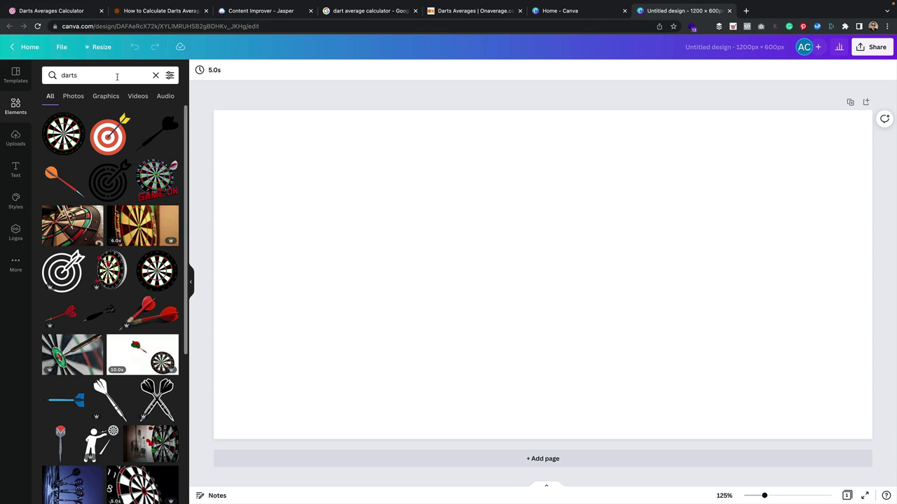
scroll(113, 175, down, 3)
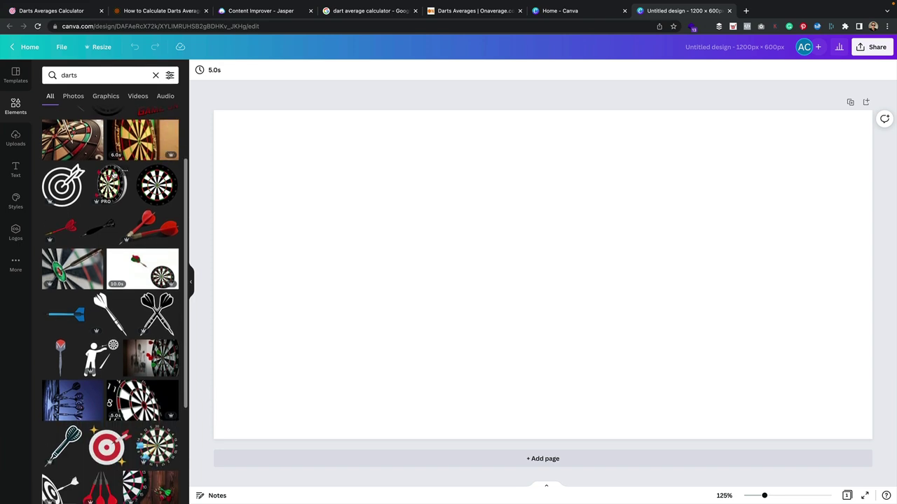
scroll(113, 175, down, 2)
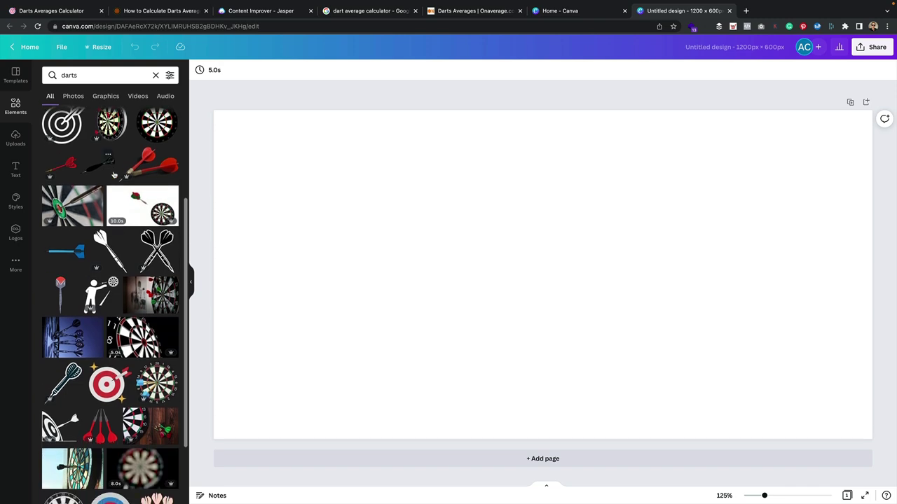
drag(151, 426, 217, 286)
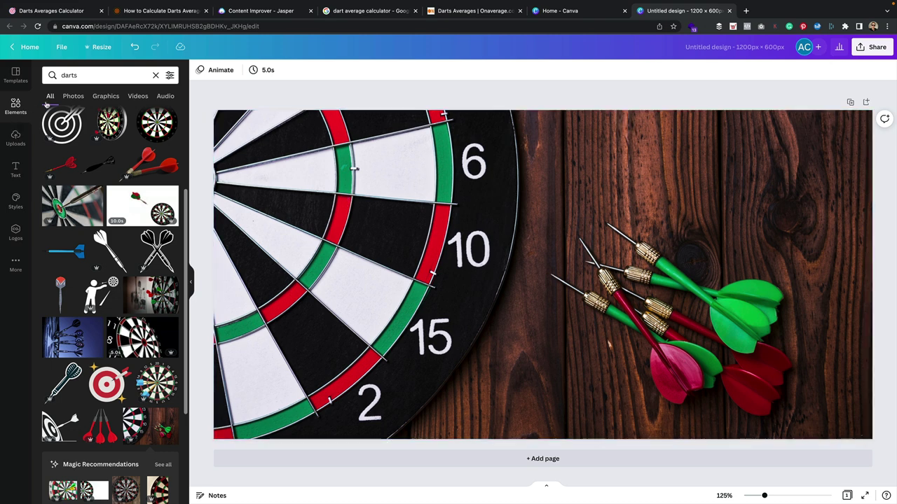
Search for "calculator" photos and add the cut-out white calculator with the black top to the design
click(107, 75)
text(ca)
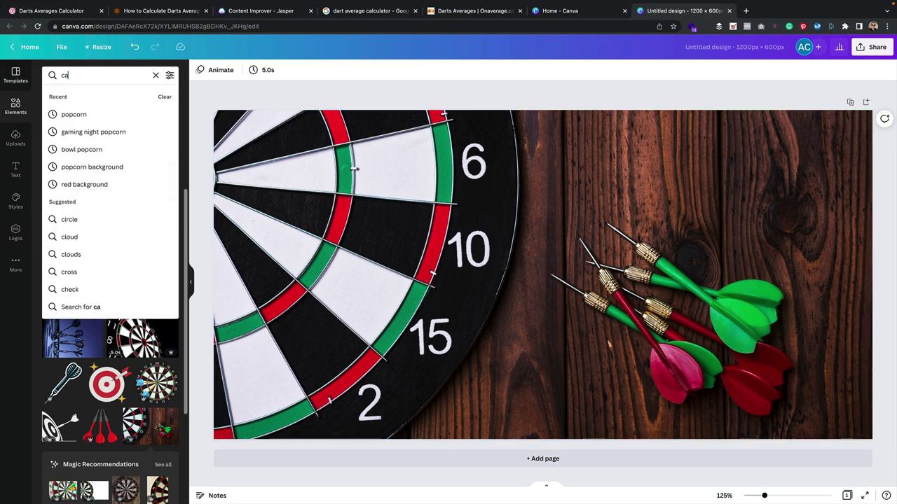
text(lculator)
key(Return)
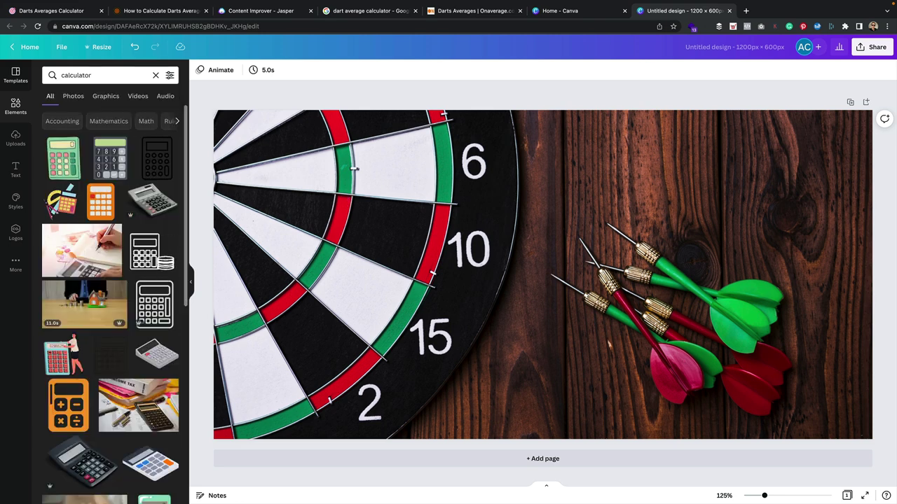
click(73, 96)
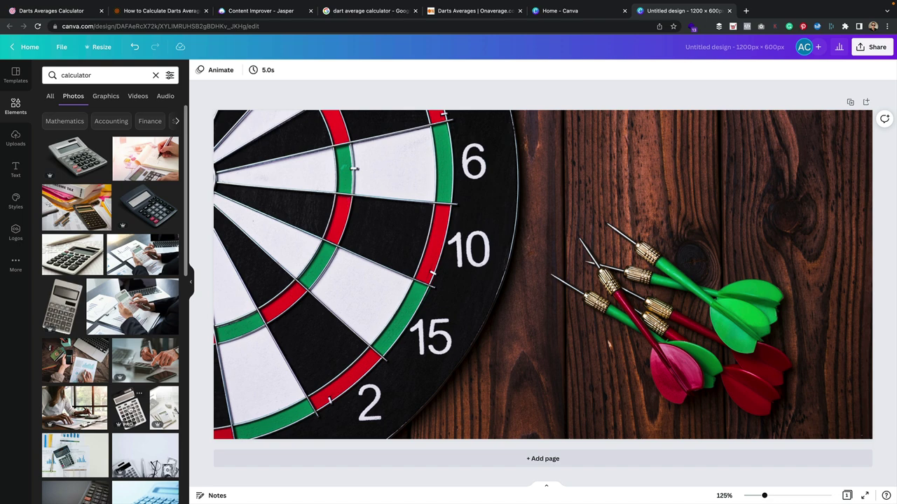
click(130, 408)
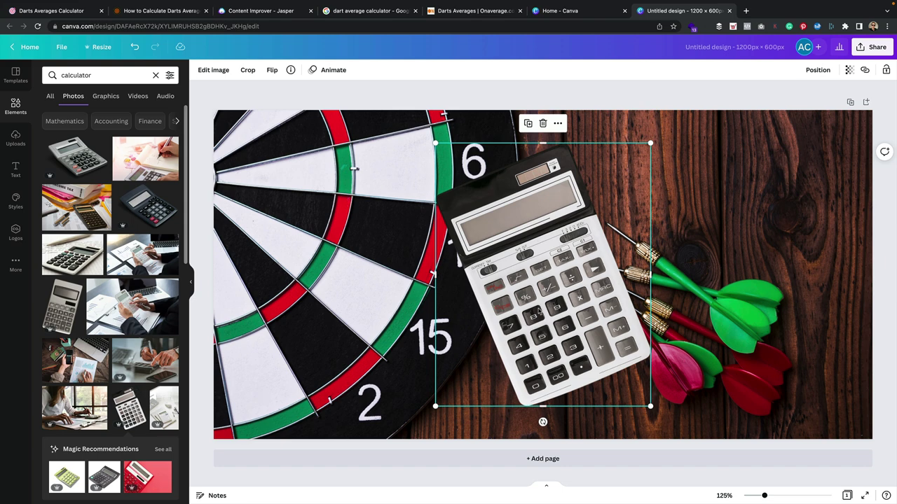
Move, rotate and enlarge the calculator so it covers the darts on the wooden area beside the dartboard
drag(539, 312, 654, 301)
drag(654, 411, 740, 384)
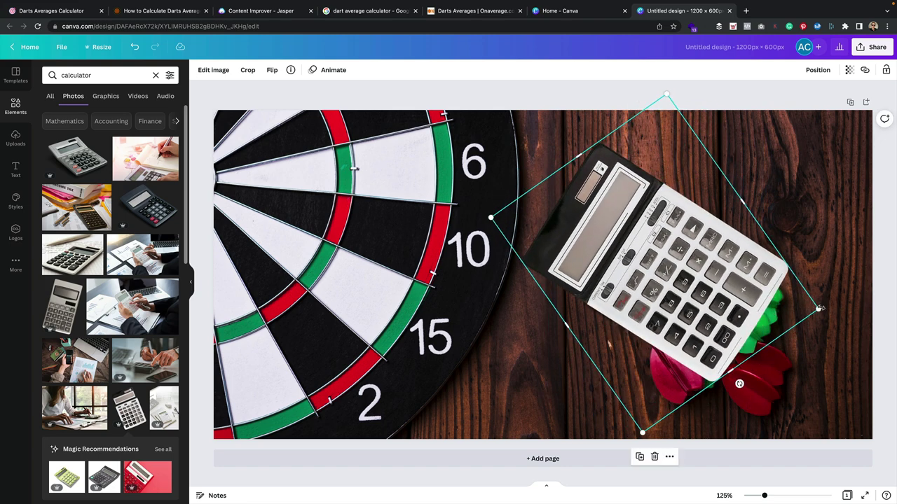
drag(820, 308, 886, 328)
drag(663, 290, 665, 309)
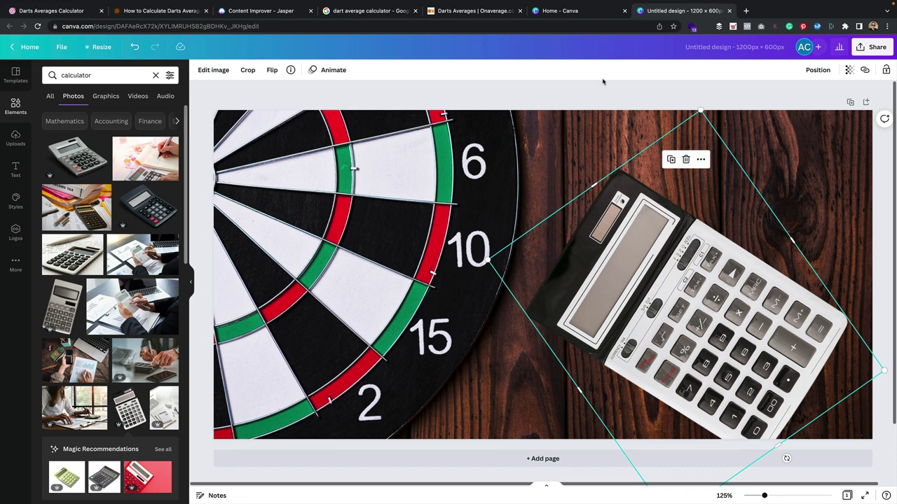
Open the shadow effects for the calculator image and try the Backdrop and Drop shadows on it
click(573, 96)
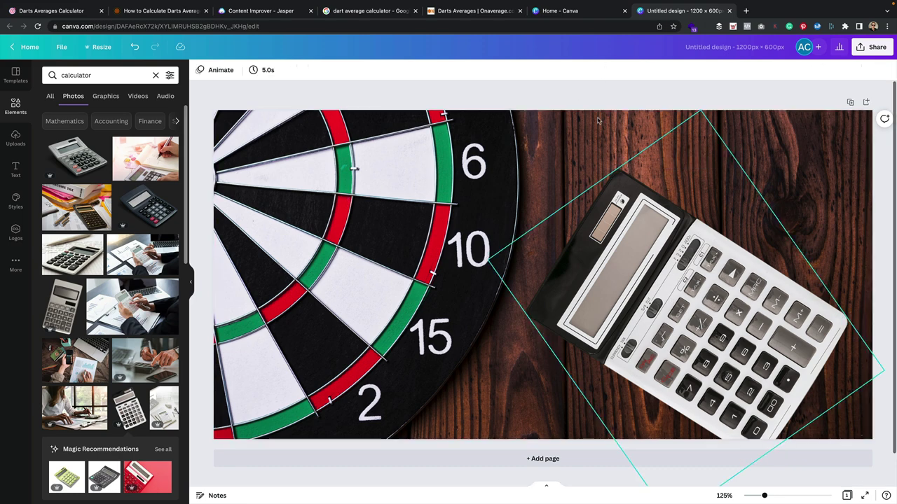
key(Tab)
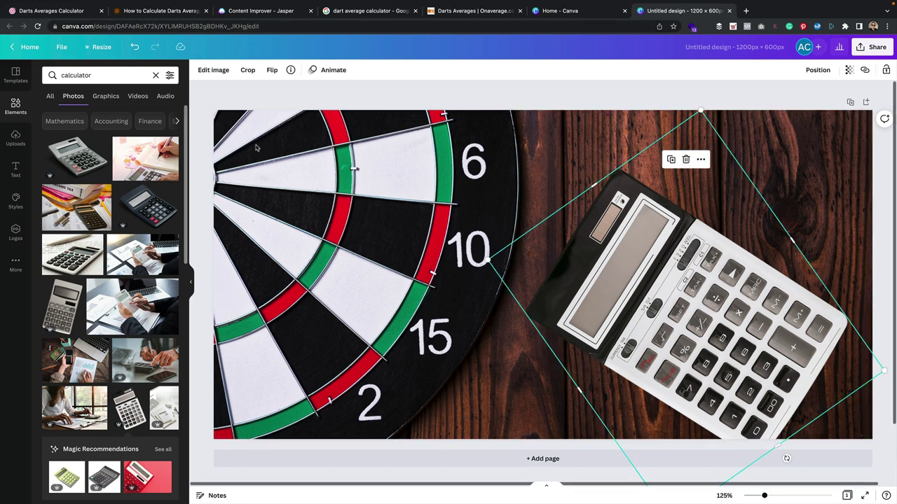
click(212, 71)
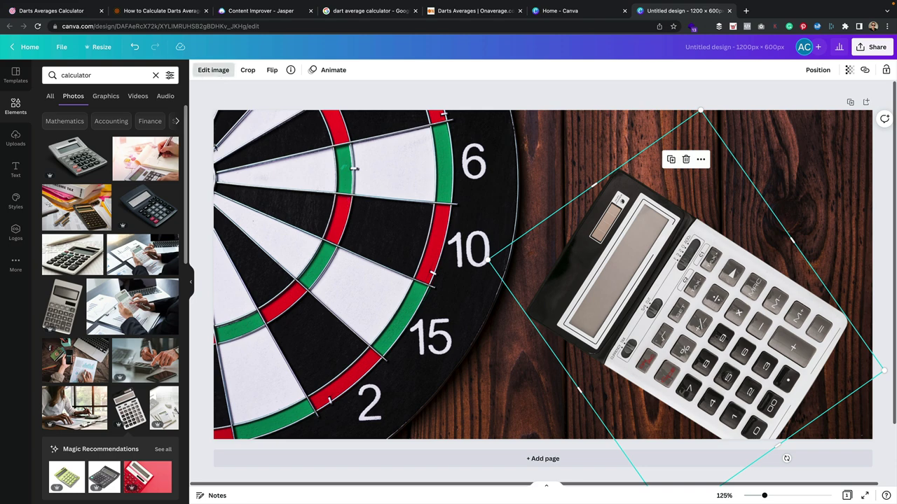
click(69, 144)
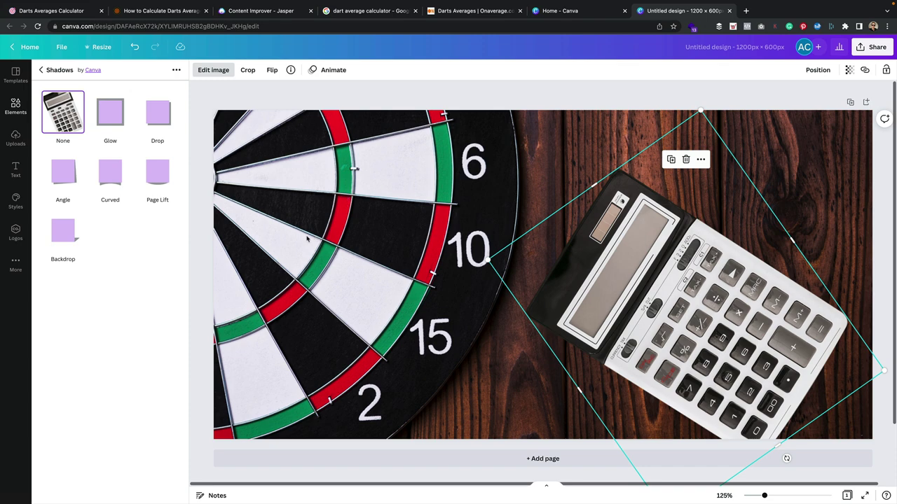
click(63, 231)
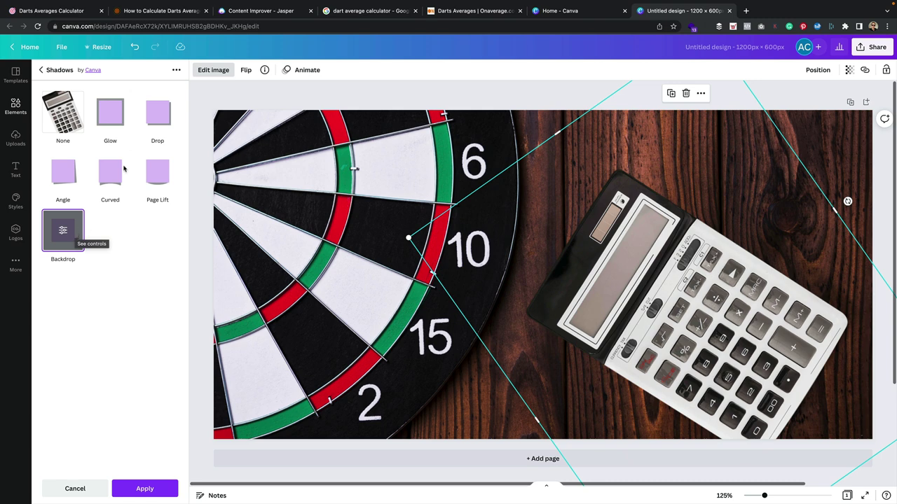
click(161, 115)
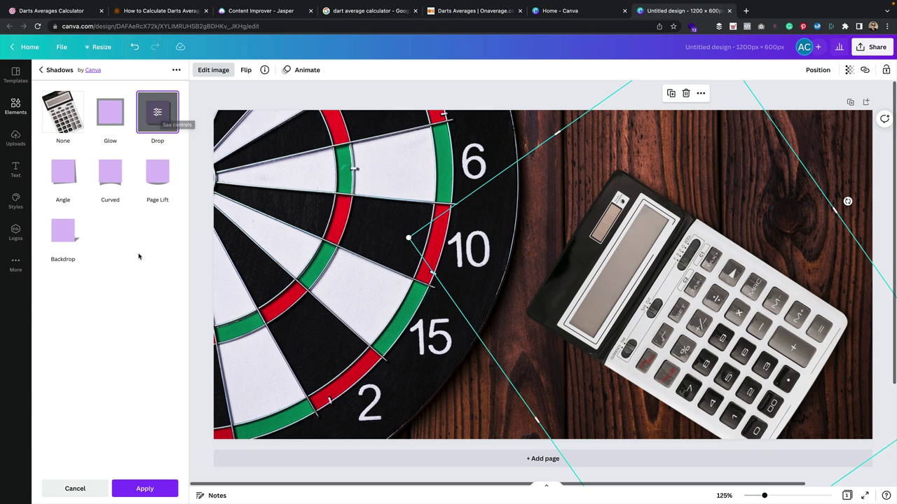
Apply an Angle shadow with transparency 92 to the calculator image
click(63, 171)
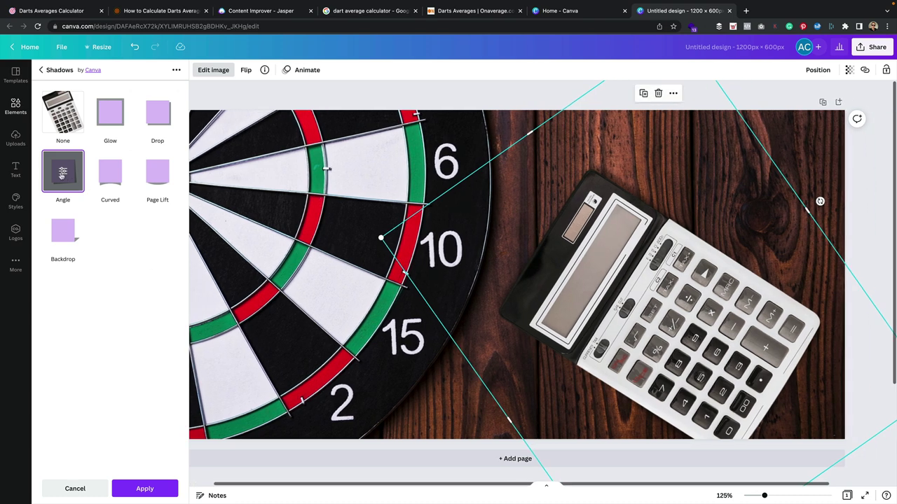
click(70, 178)
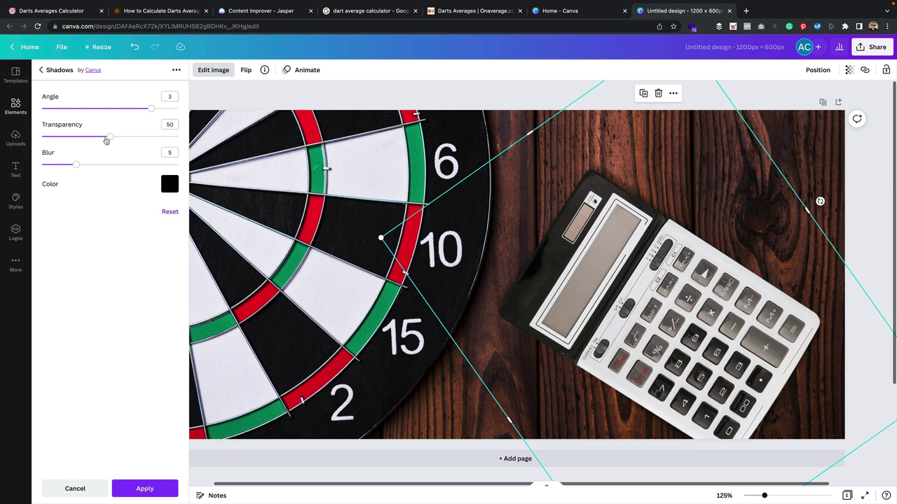
drag(111, 137, 167, 138)
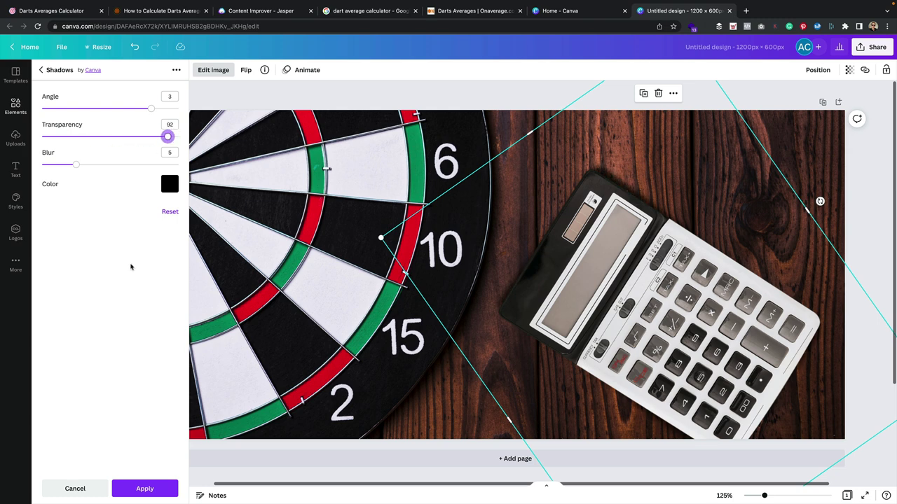
click(145, 489)
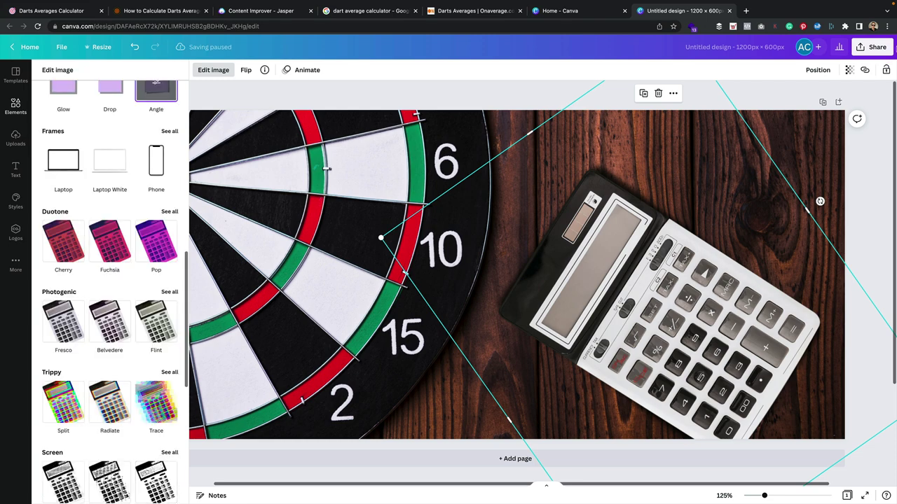
click(871, 47)
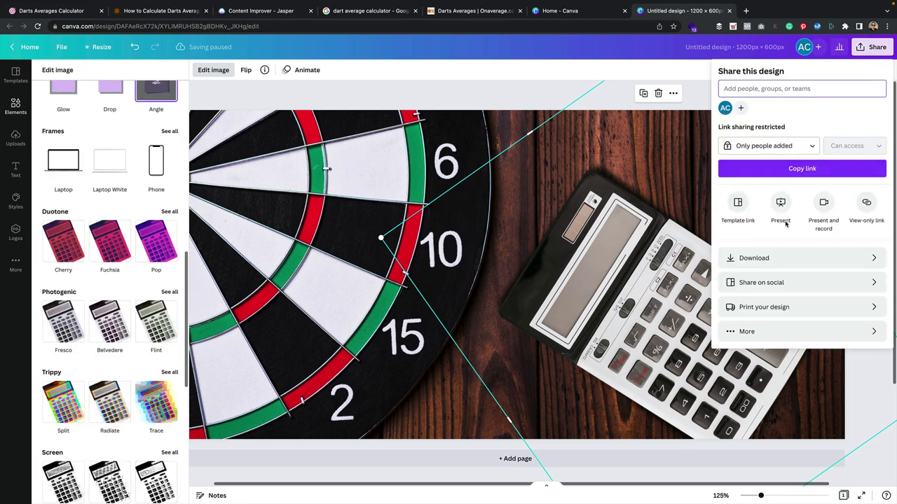
click(763, 258)
click(781, 108)
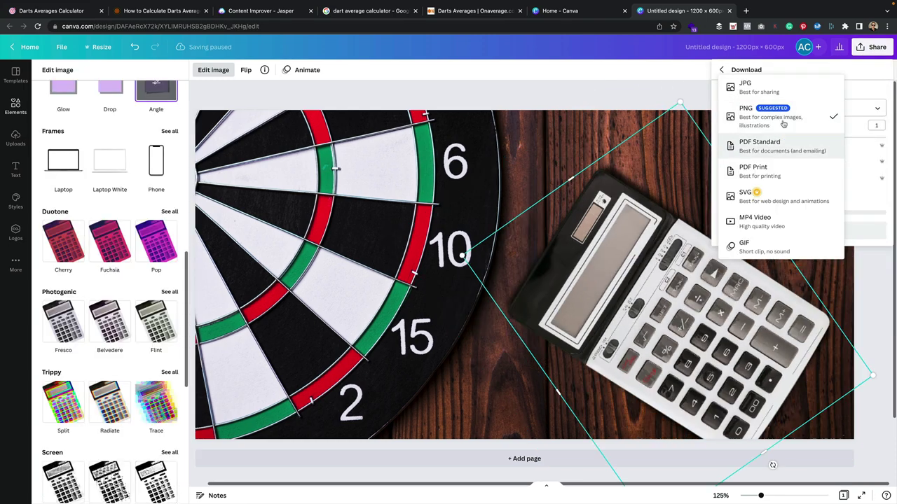
click(789, 89)
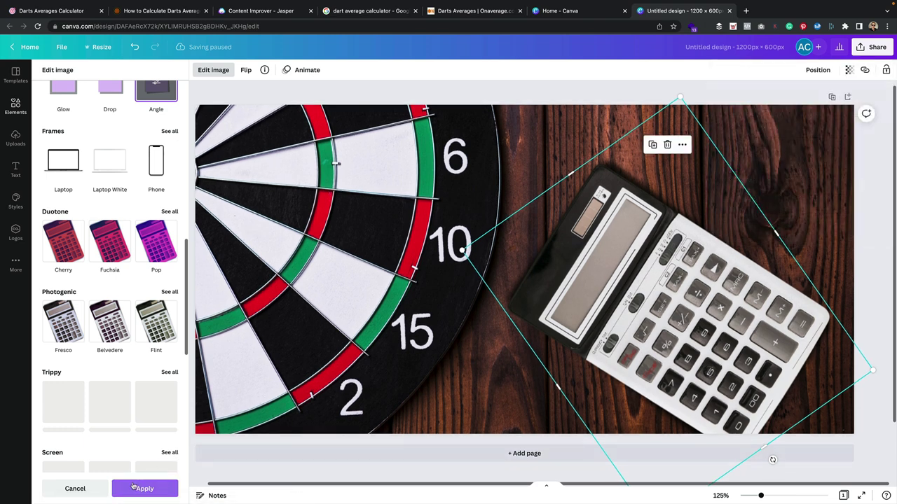
Deselect the calculator and download the design as a JPG
click(539, 150)
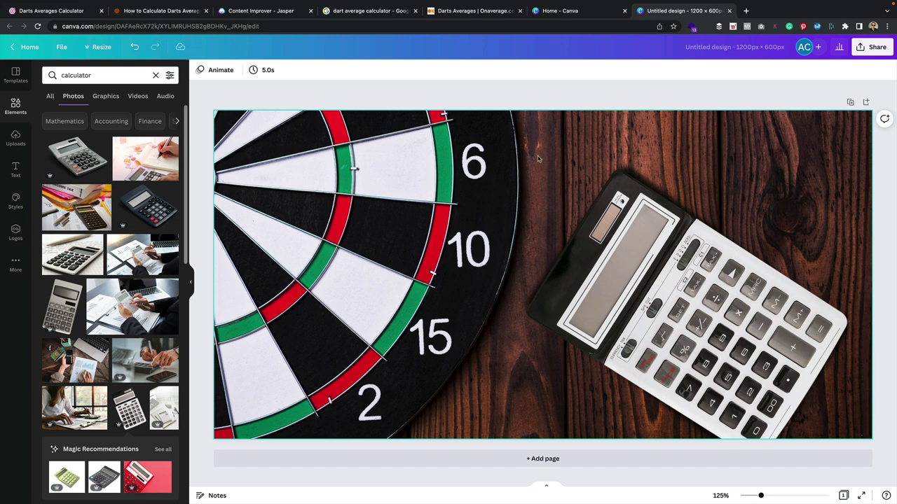
click(872, 47)
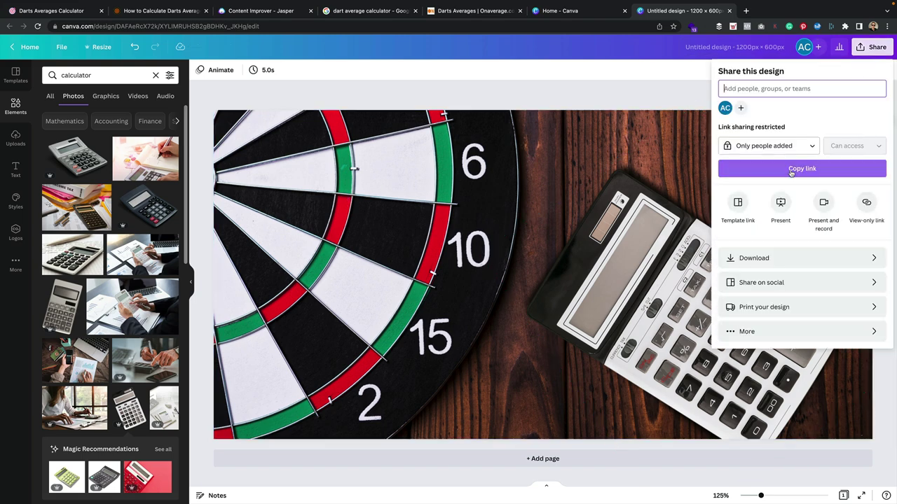
click(780, 260)
click(771, 116)
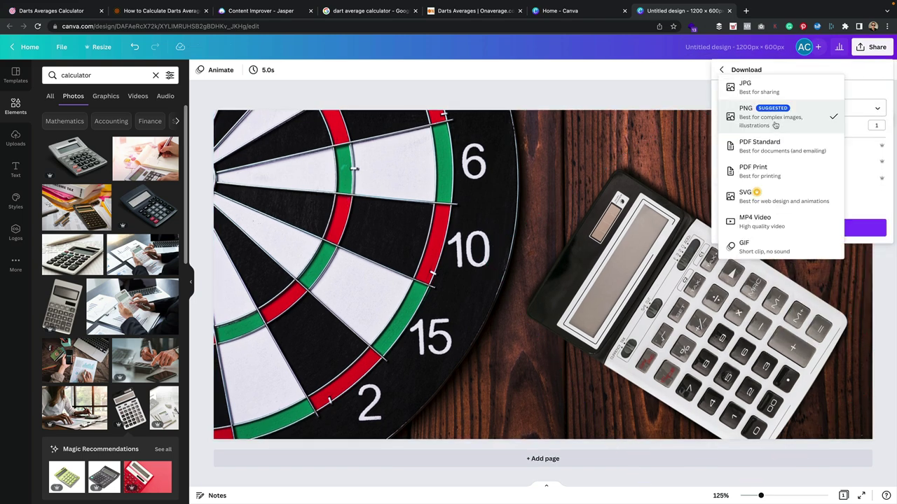
click(778, 87)
click(799, 227)
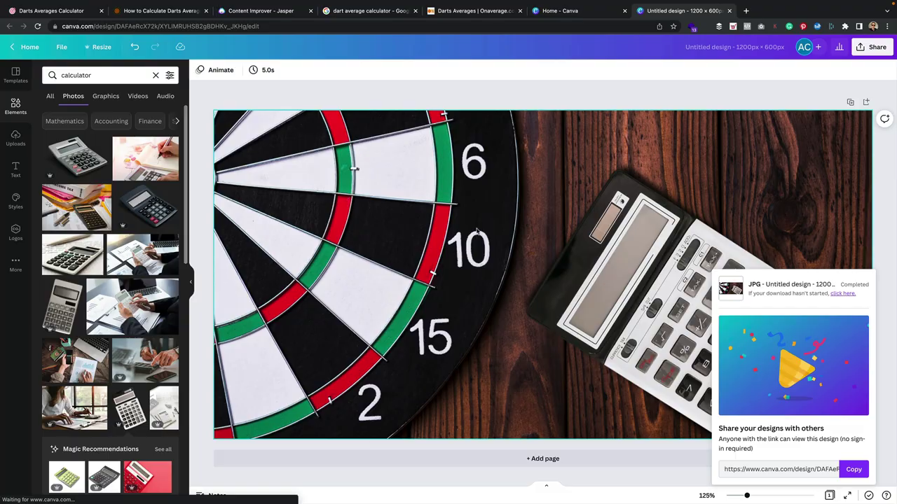
Save the exported image in the Downloads folder as "darts average calculator"
text(dar)
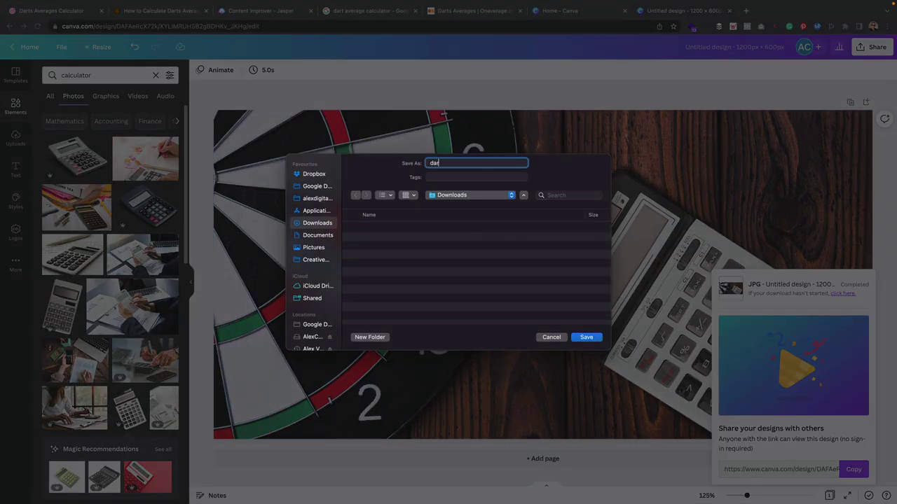
text(ts average calculator)
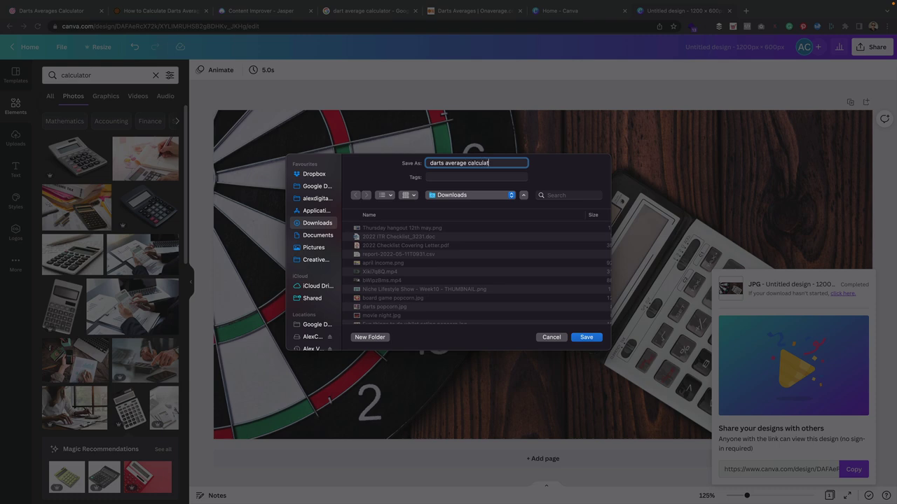
click(586, 337)
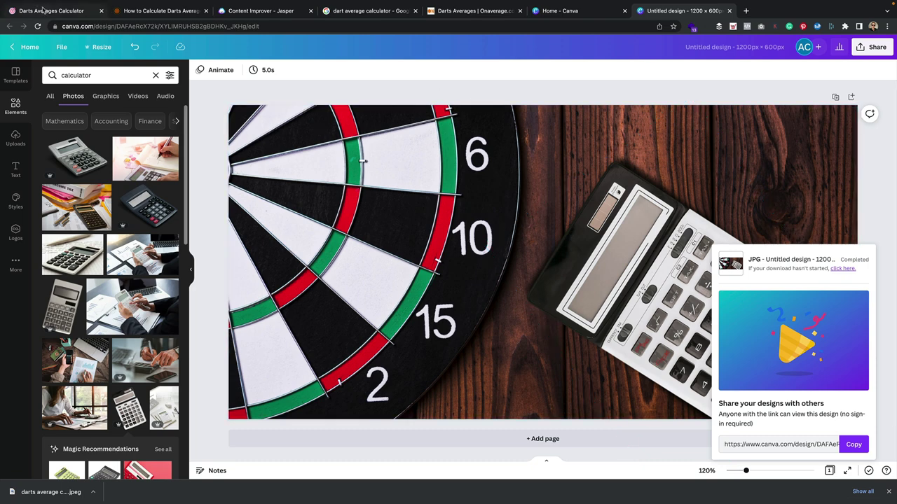
Switch to the Darts Averages Calculator post, open it for editing, and upload "darts average calculator.jpeg" as its featured image
key(super+1)
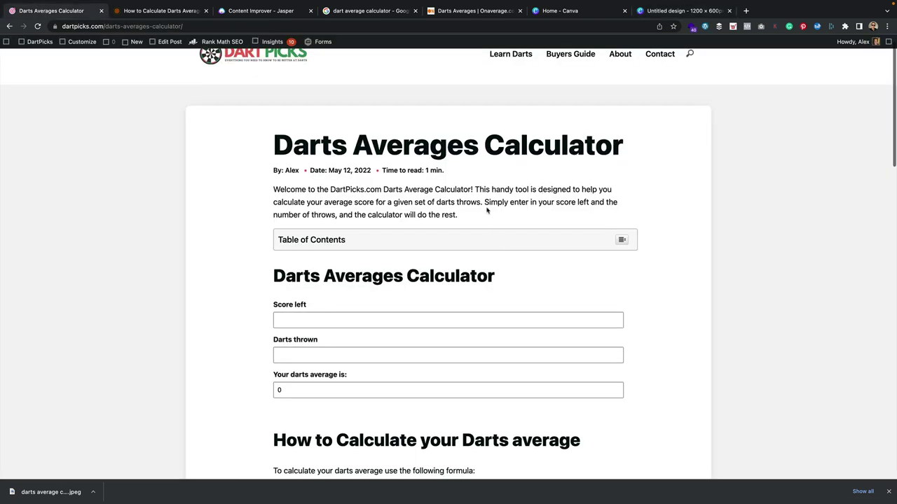
click(168, 41)
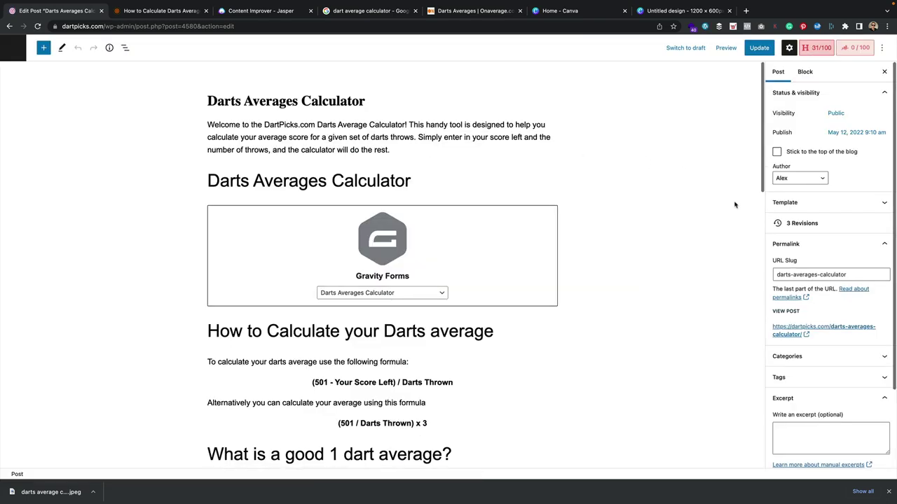
scroll(757, 307, down, 2)
click(834, 448)
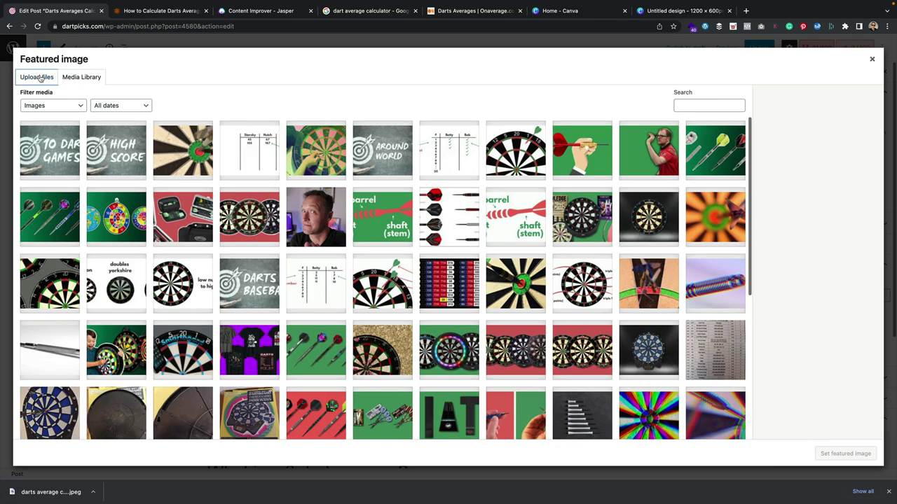
click(37, 77)
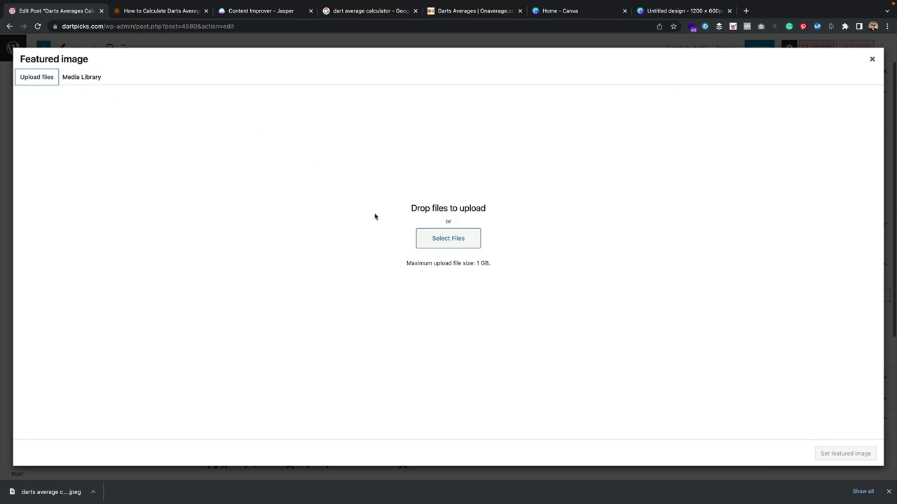
click(449, 238)
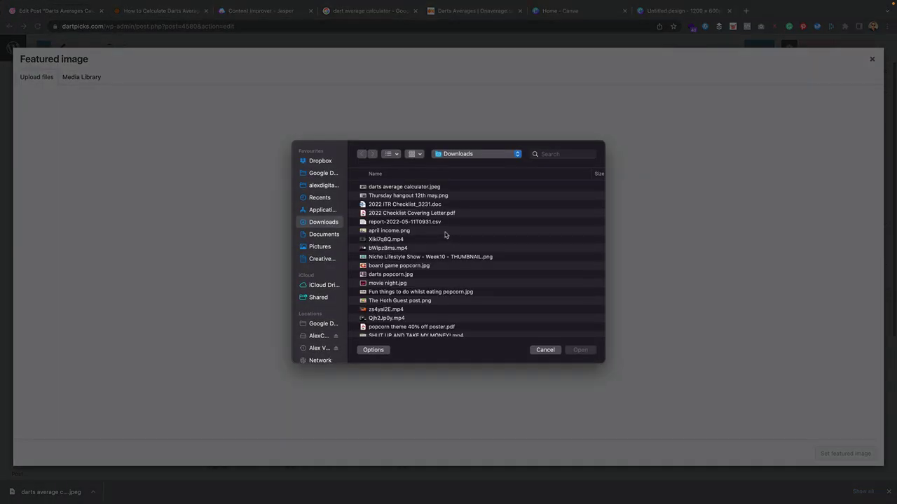
double_click(429, 187)
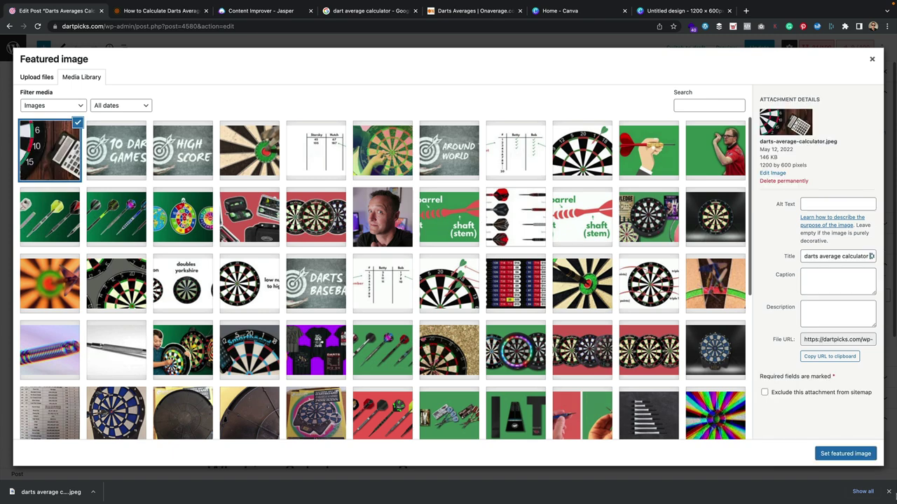
click(851, 454)
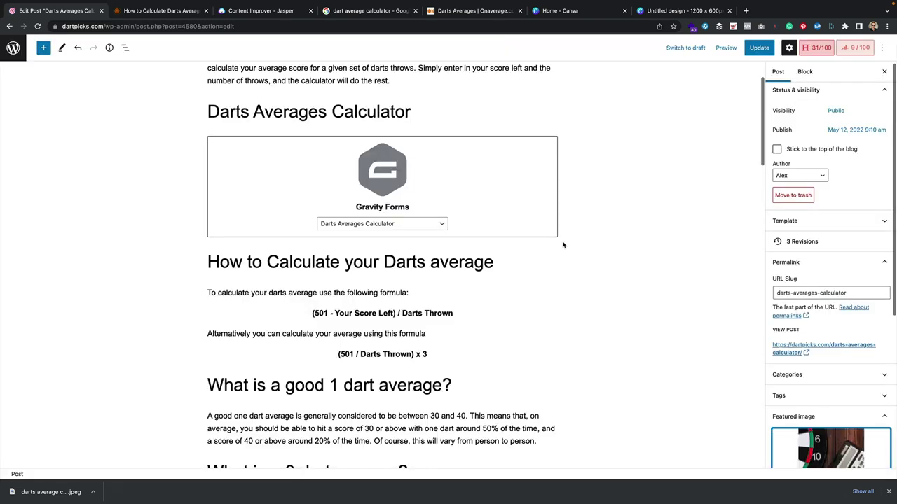
Center-align the two sentences that introduce the formulas under "How to Calculate your Darts average"
click(276, 293)
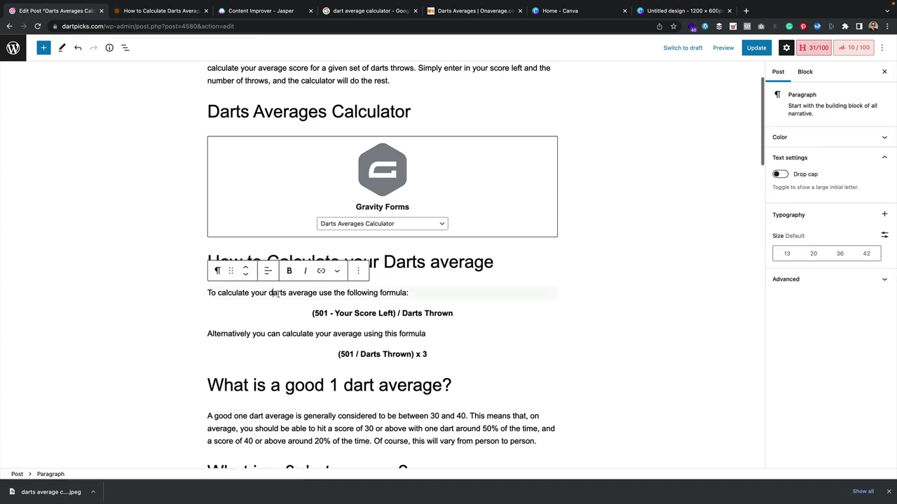
drag(430, 289, 194, 294)
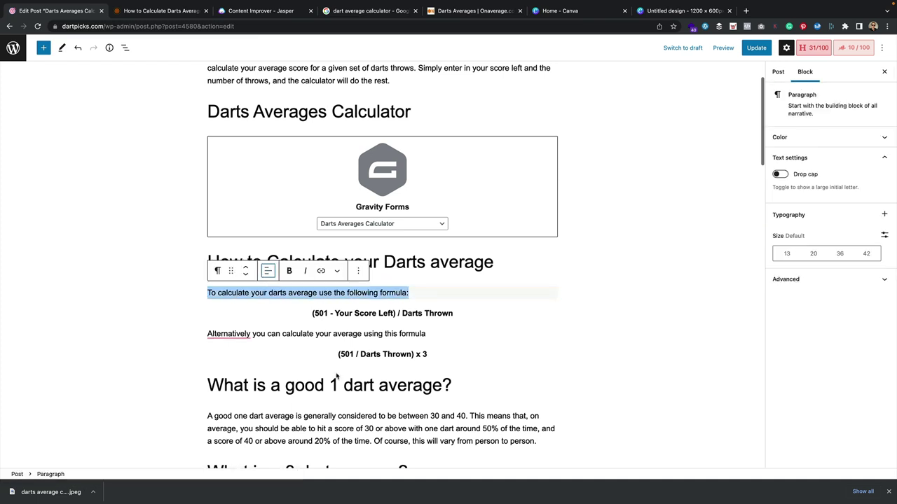
click(301, 314)
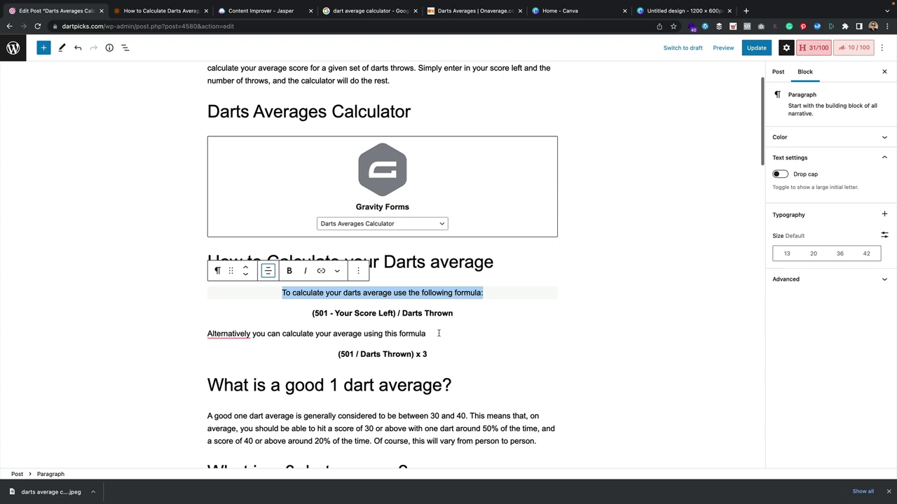
drag(438, 334, 204, 336)
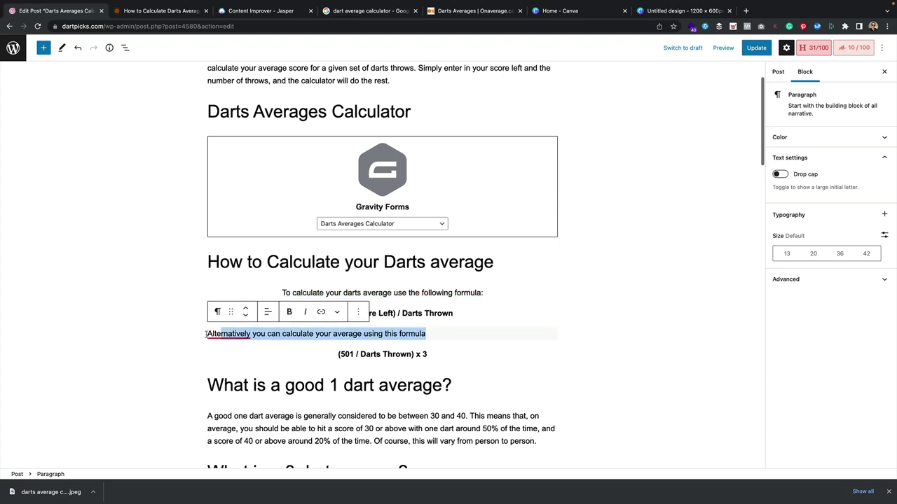
click(274, 315)
click(305, 354)
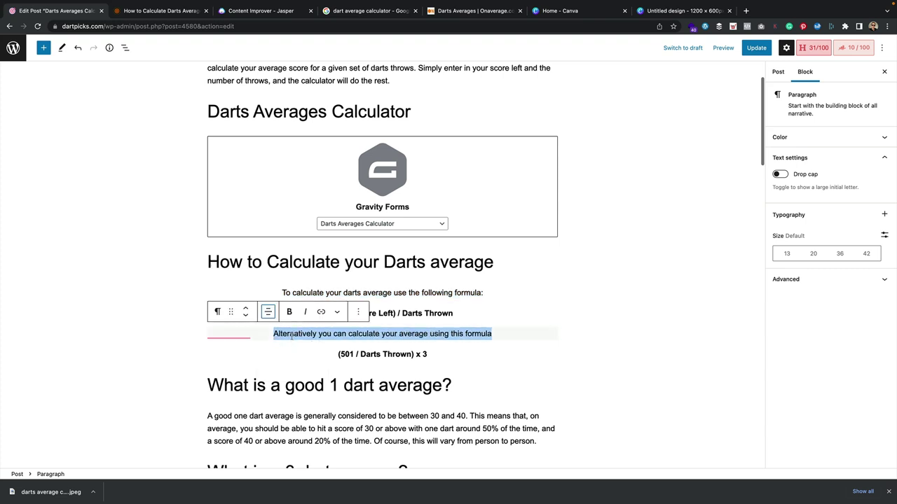
click(291, 335)
right_click(303, 334)
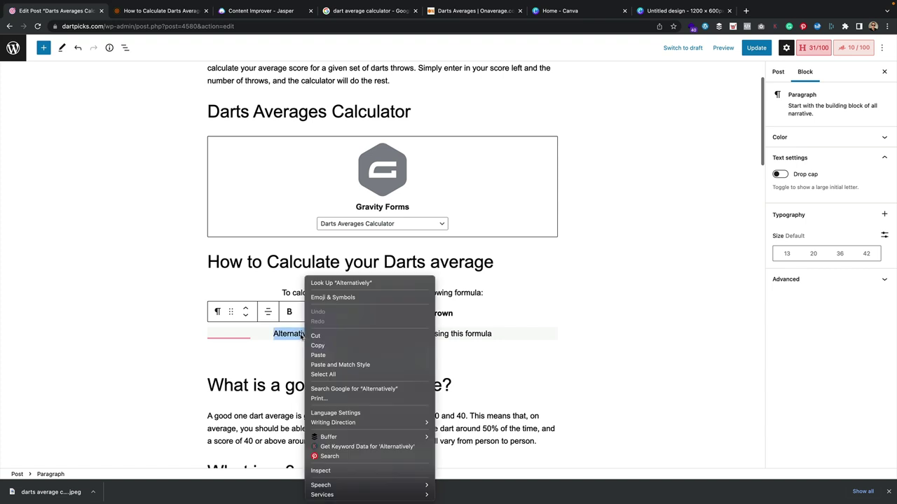
click(274, 344)
click(279, 349)
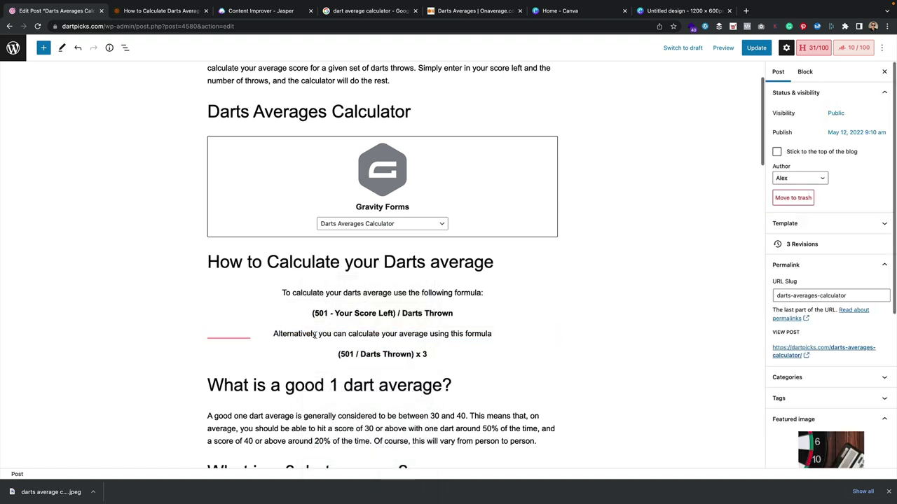
Left-align the sentence introducing the second formula and accept the suggested comma after "Alternatively"
click(316, 335)
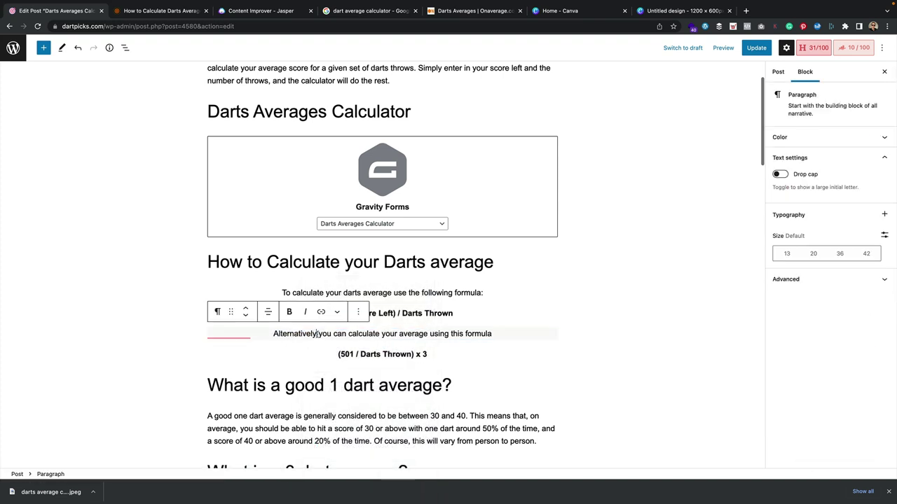
triple_click(314, 334)
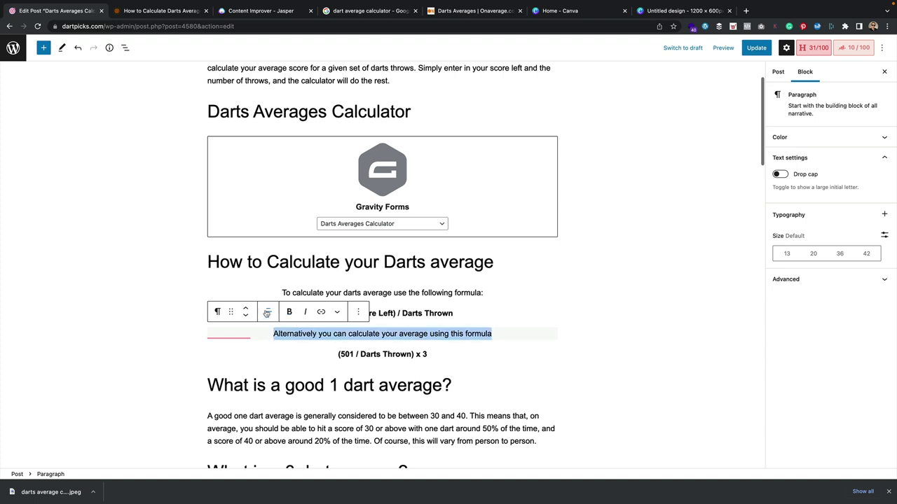
click(267, 313)
click(296, 341)
right_click(243, 335)
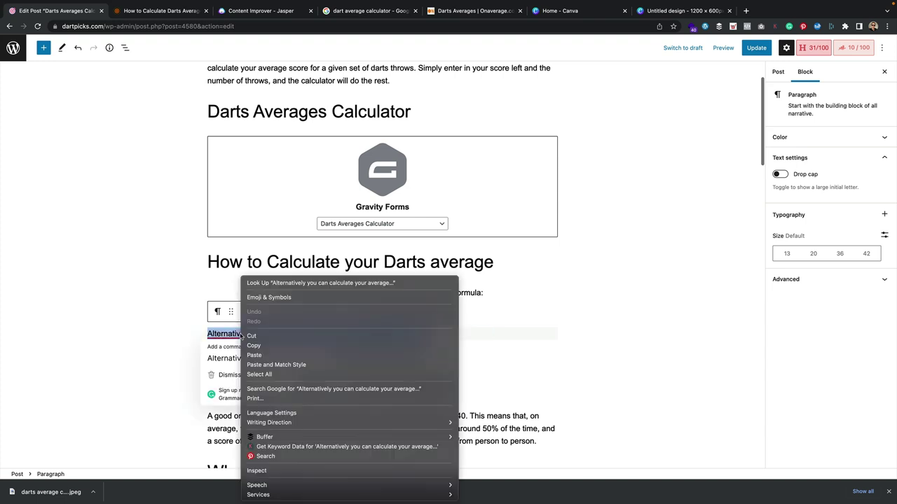
click(217, 359)
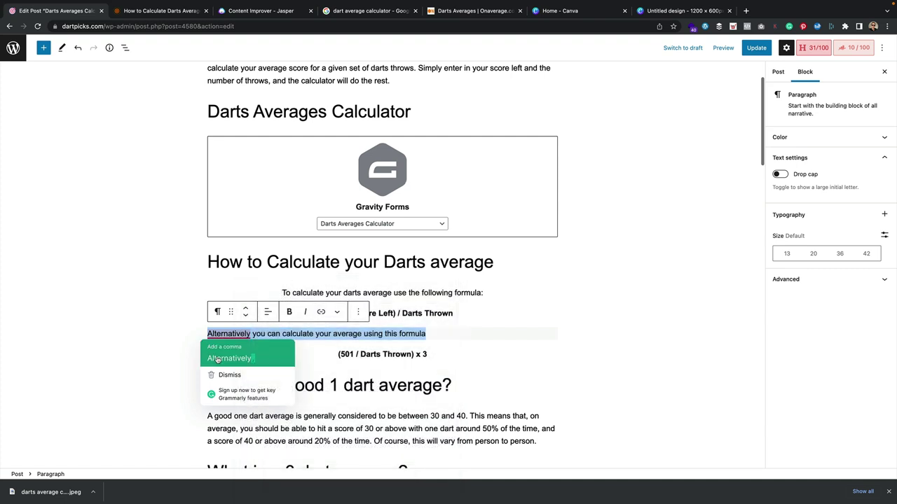
click(226, 358)
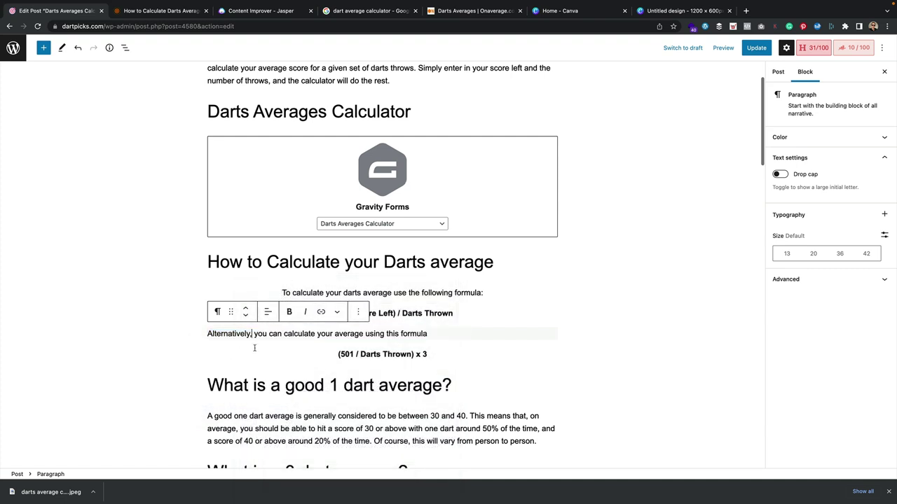
Center-align the "Alternatively, you can calculate your average using this formula" sentence and update the post
triple_click(278, 332)
click(267, 311)
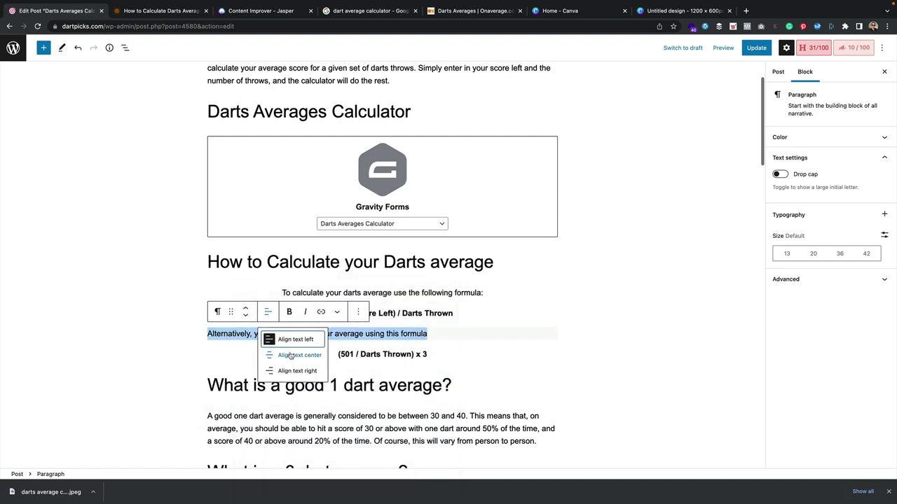
click(291, 355)
click(676, 235)
click(751, 48)
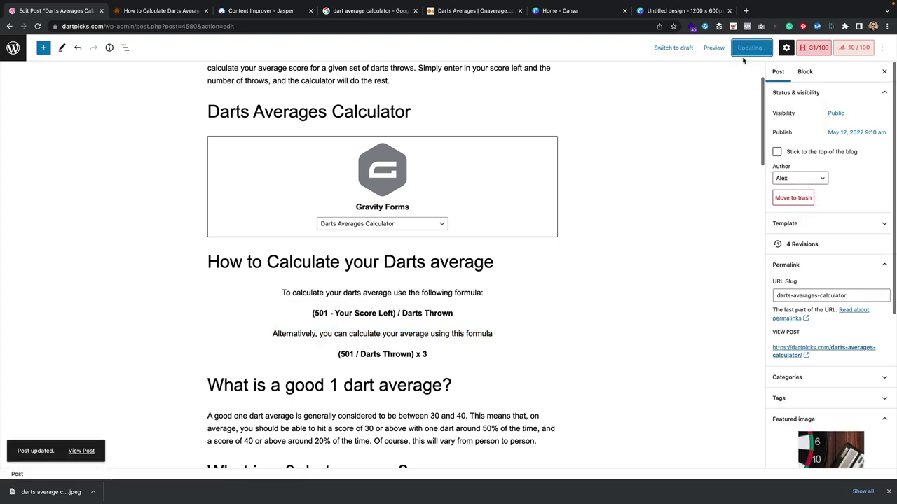
View the live post and check its featured image, calculator, formula text and remaining sections down to the comment form
click(81, 452)
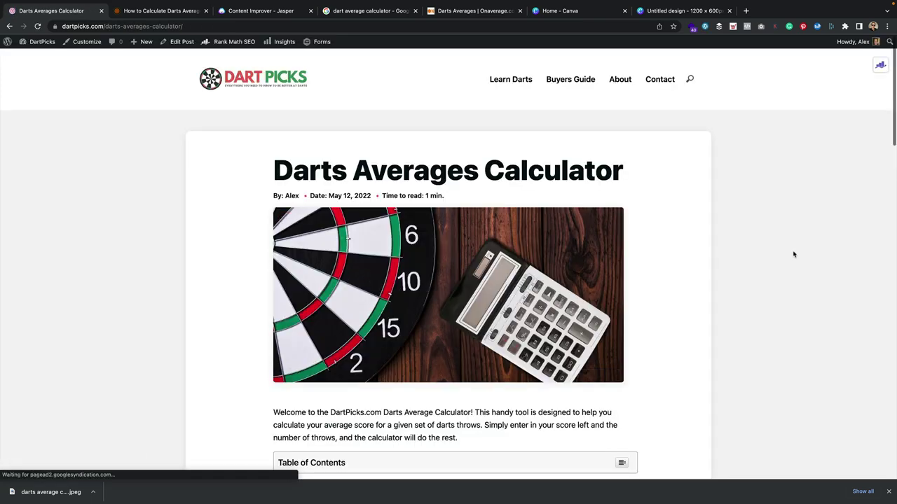
scroll(677, 225, down, 5)
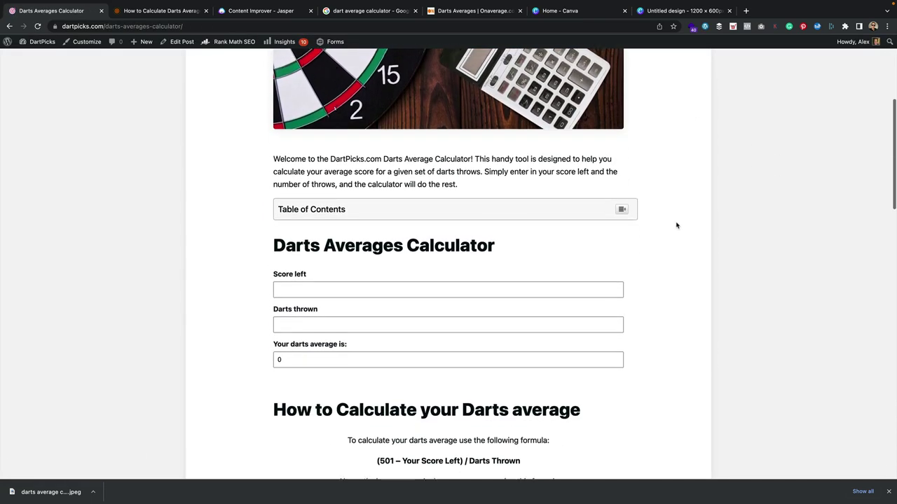
scroll(677, 225, down, 5)
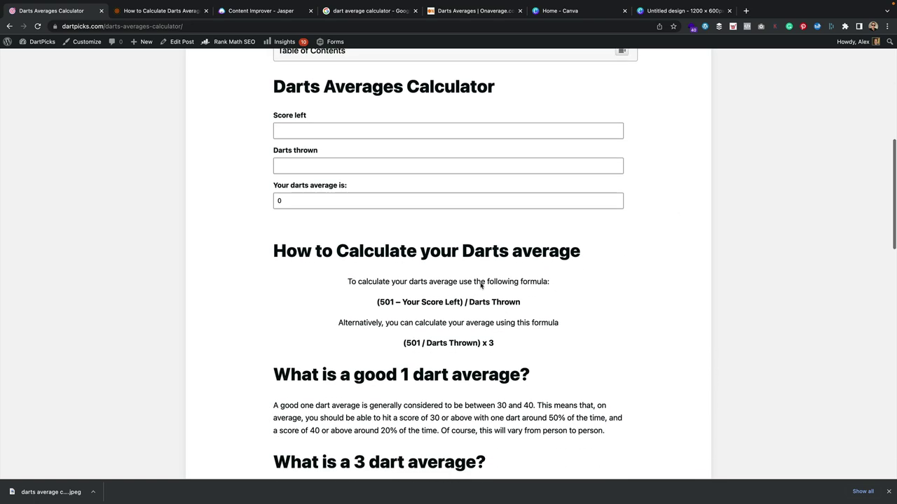
scroll(380, 283, down, 2)
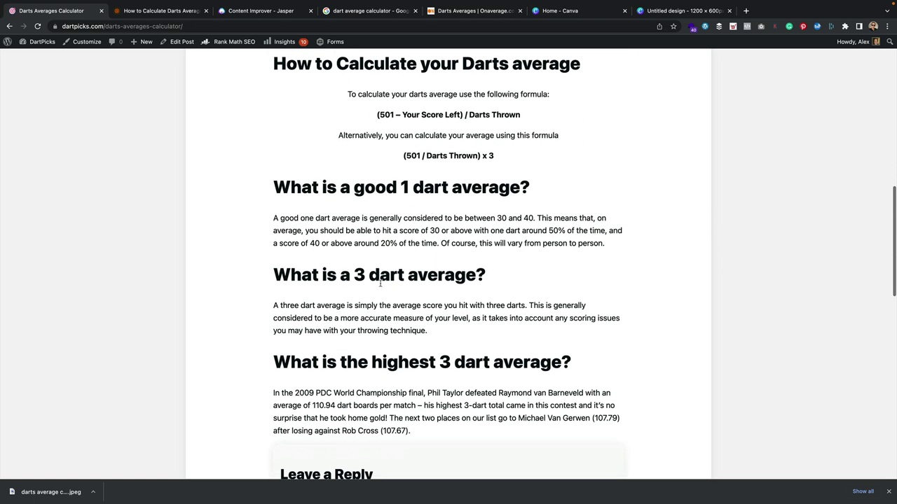
scroll(454, 292, down, 2)
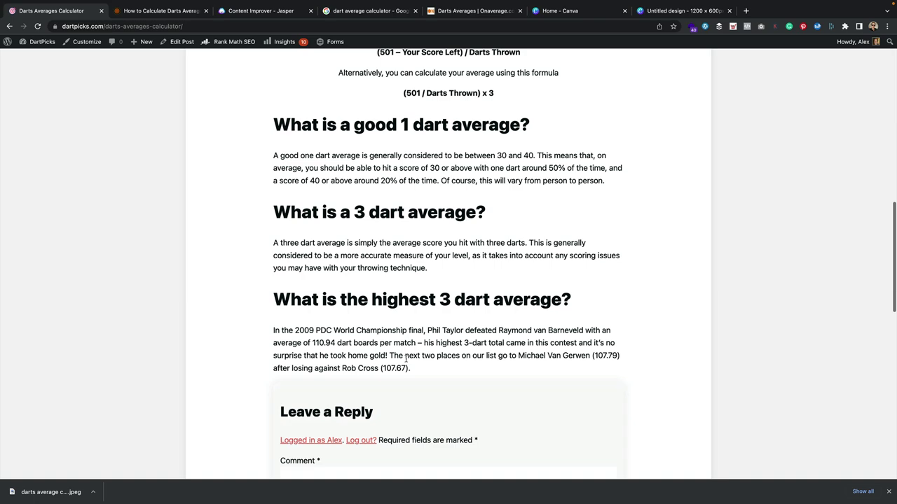
scroll(489, 343, down, 1)
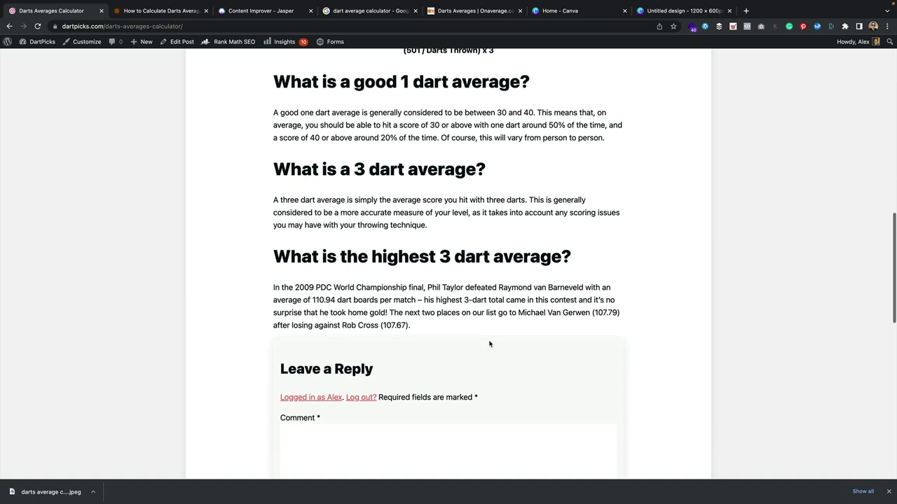
scroll(488, 341, up, 15)
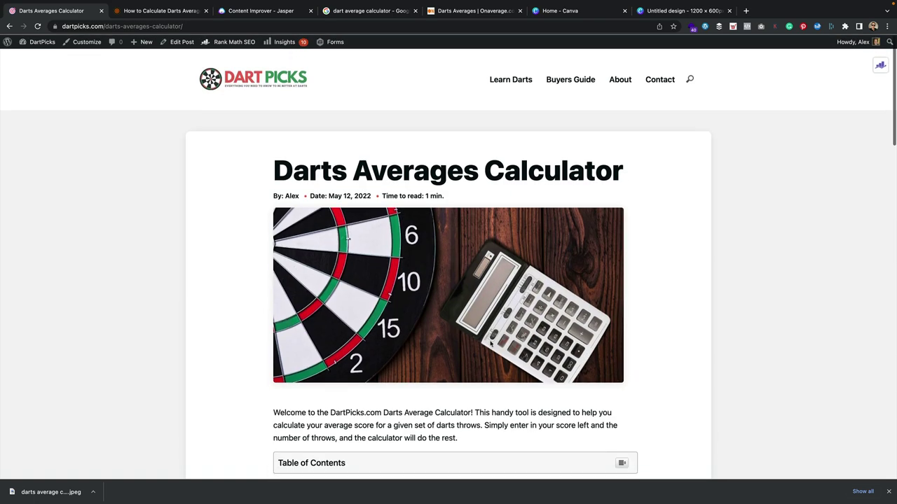